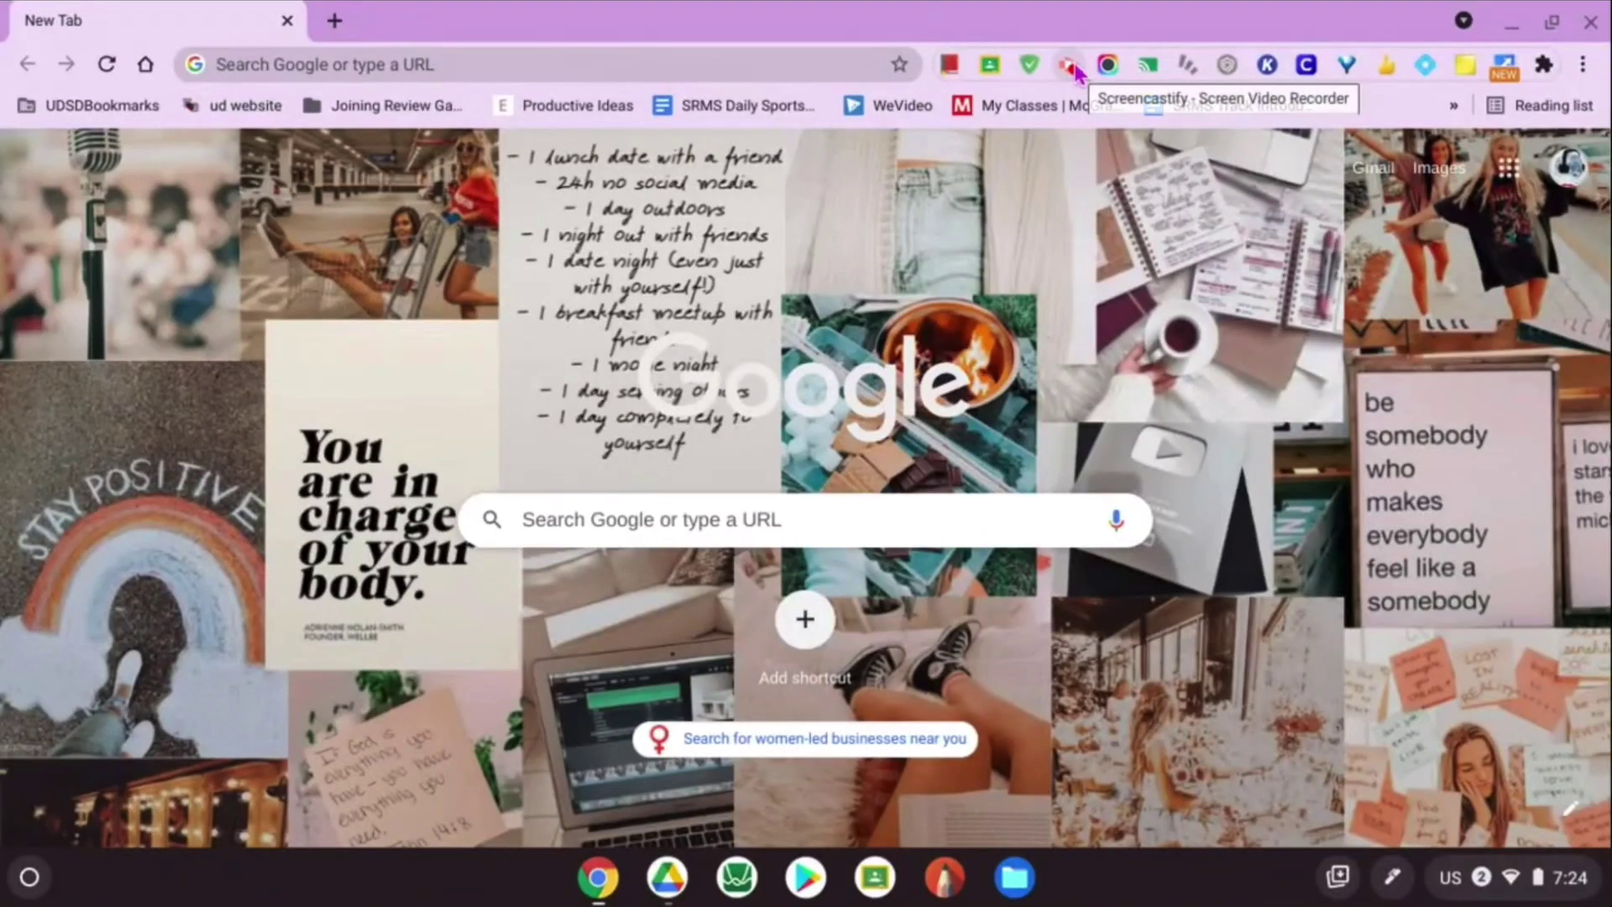
- Open the screen recorder's controls and options, then dismiss them
{"action": "left_click", "coordinate": [1072, 64]}
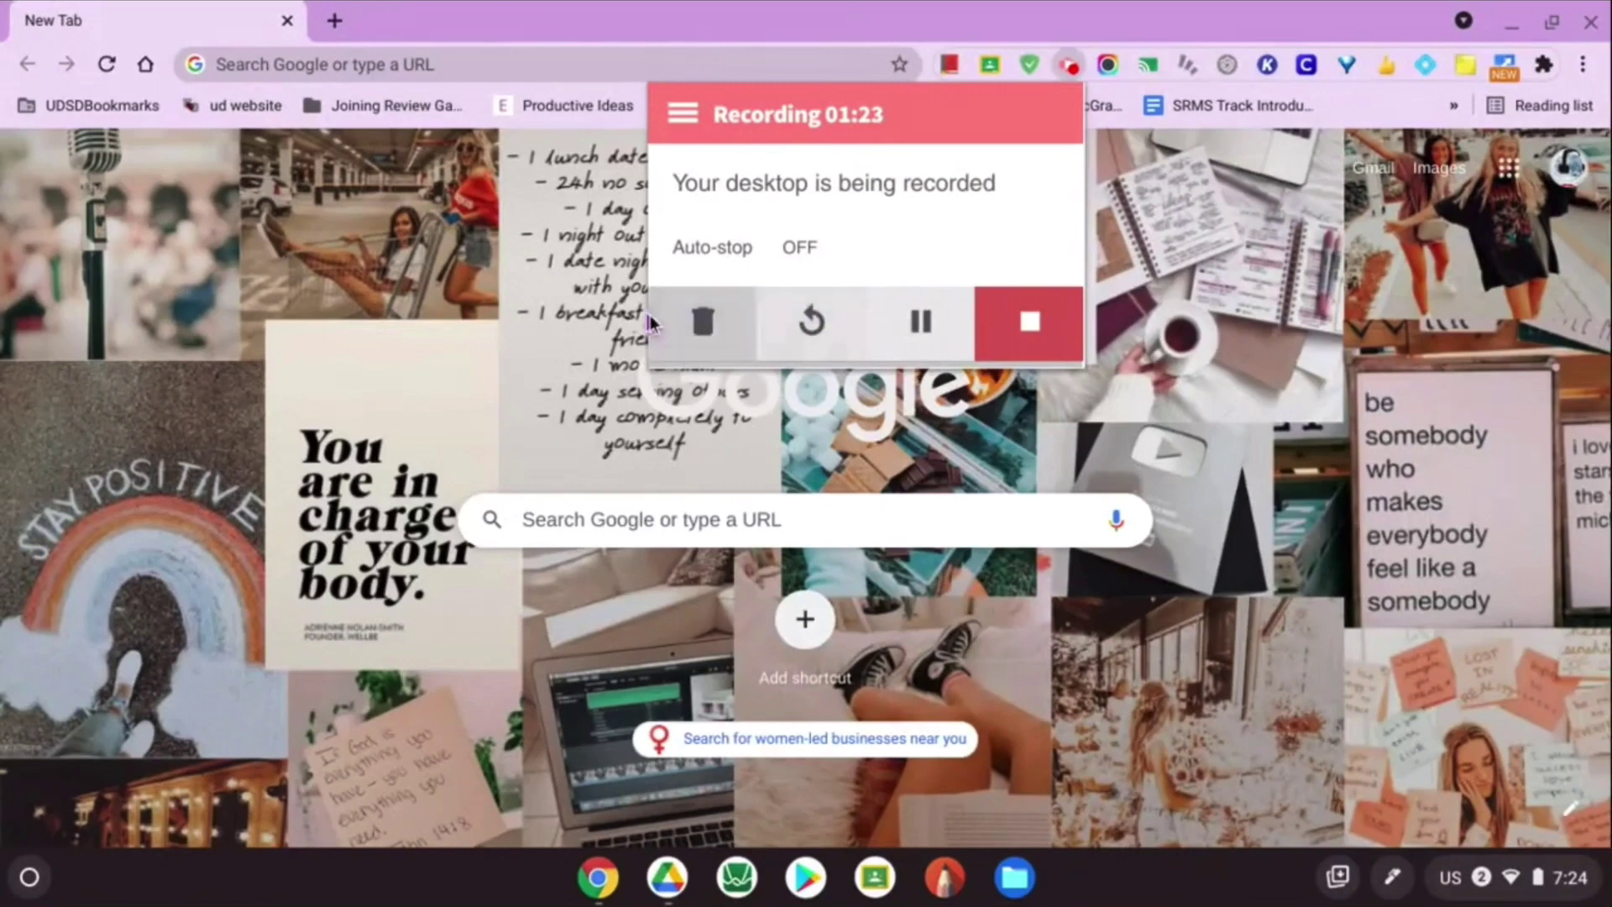
{"action": "left_click", "coordinate": [682, 122]}
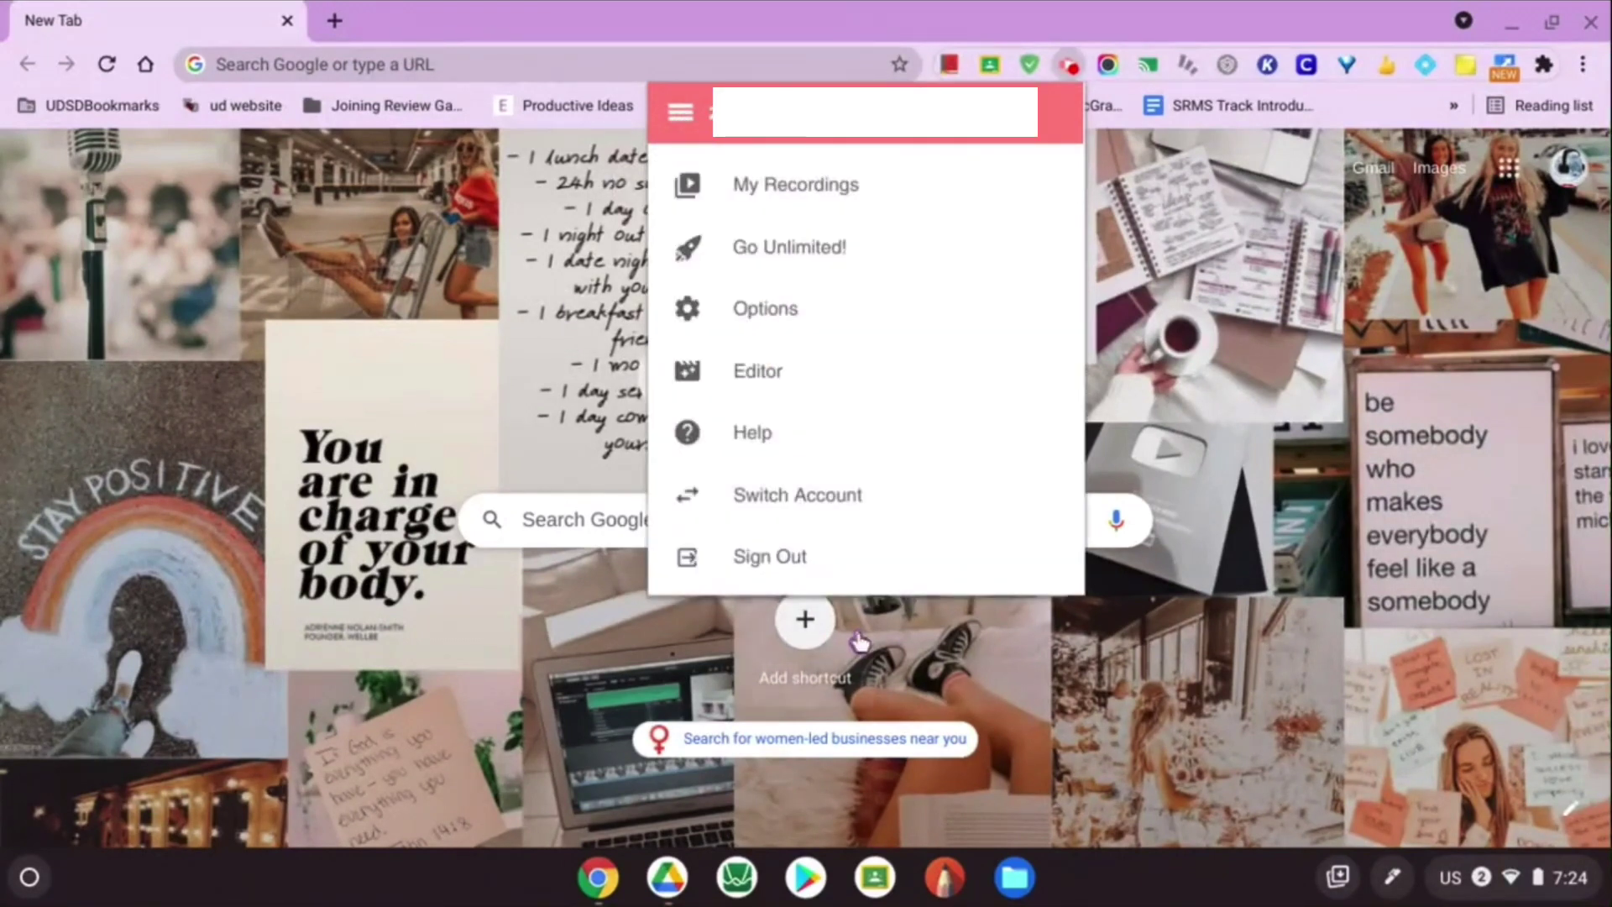
{"action": "left_click", "coordinate": [1278, 391]}
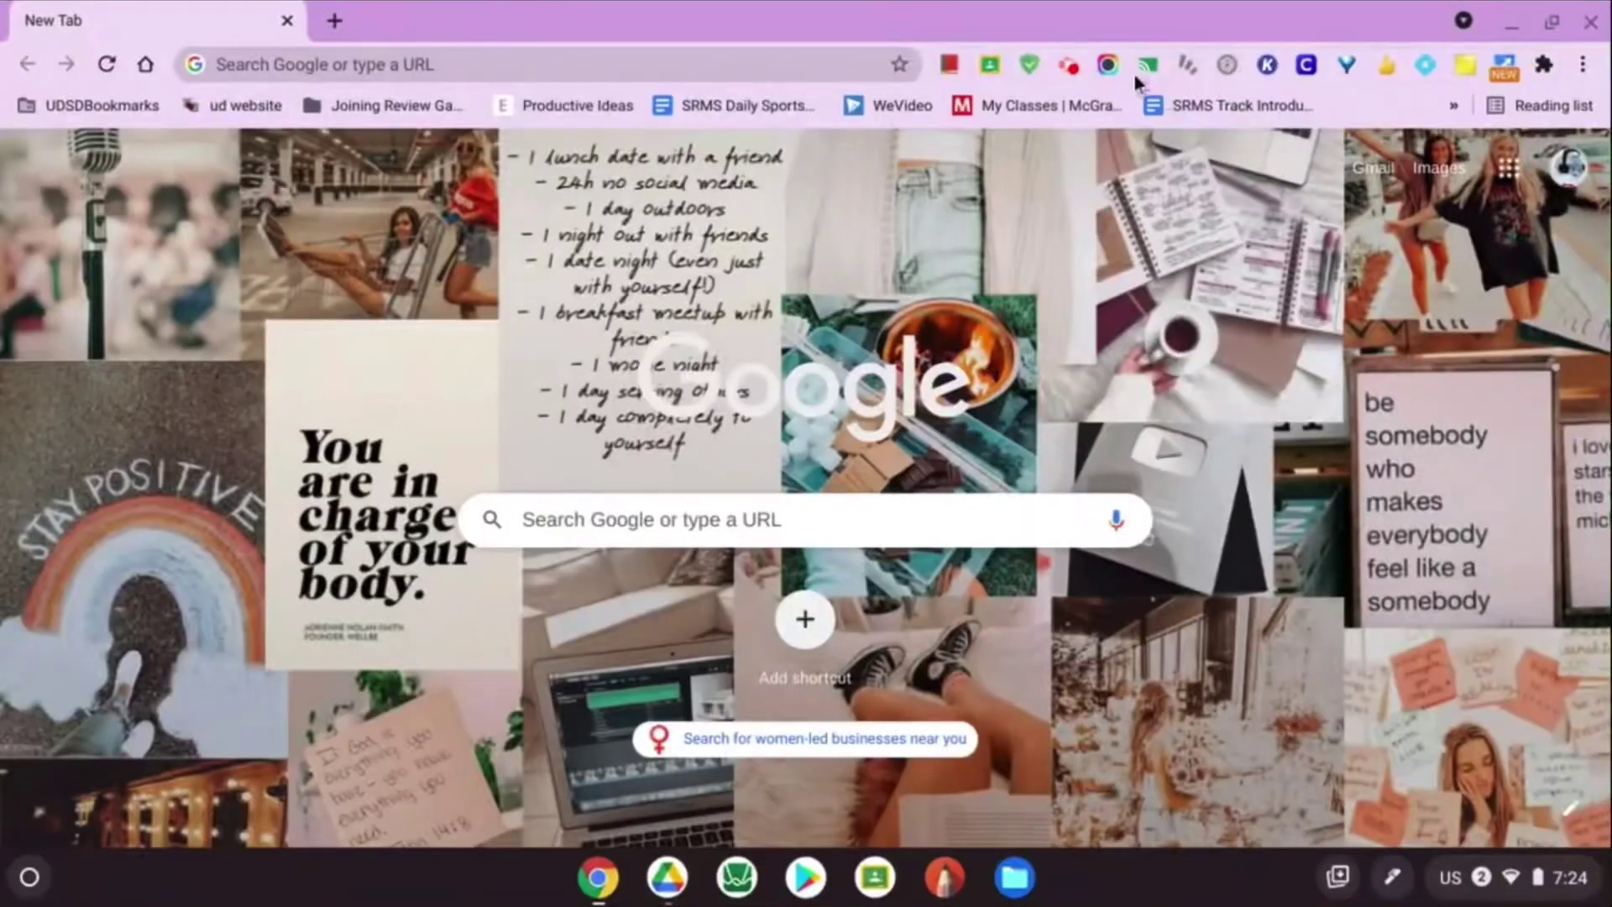
- Try Awesome Screenshot's Capture > Selected Area on the current page
{"action": "left_click", "coordinate": [1108, 66]}
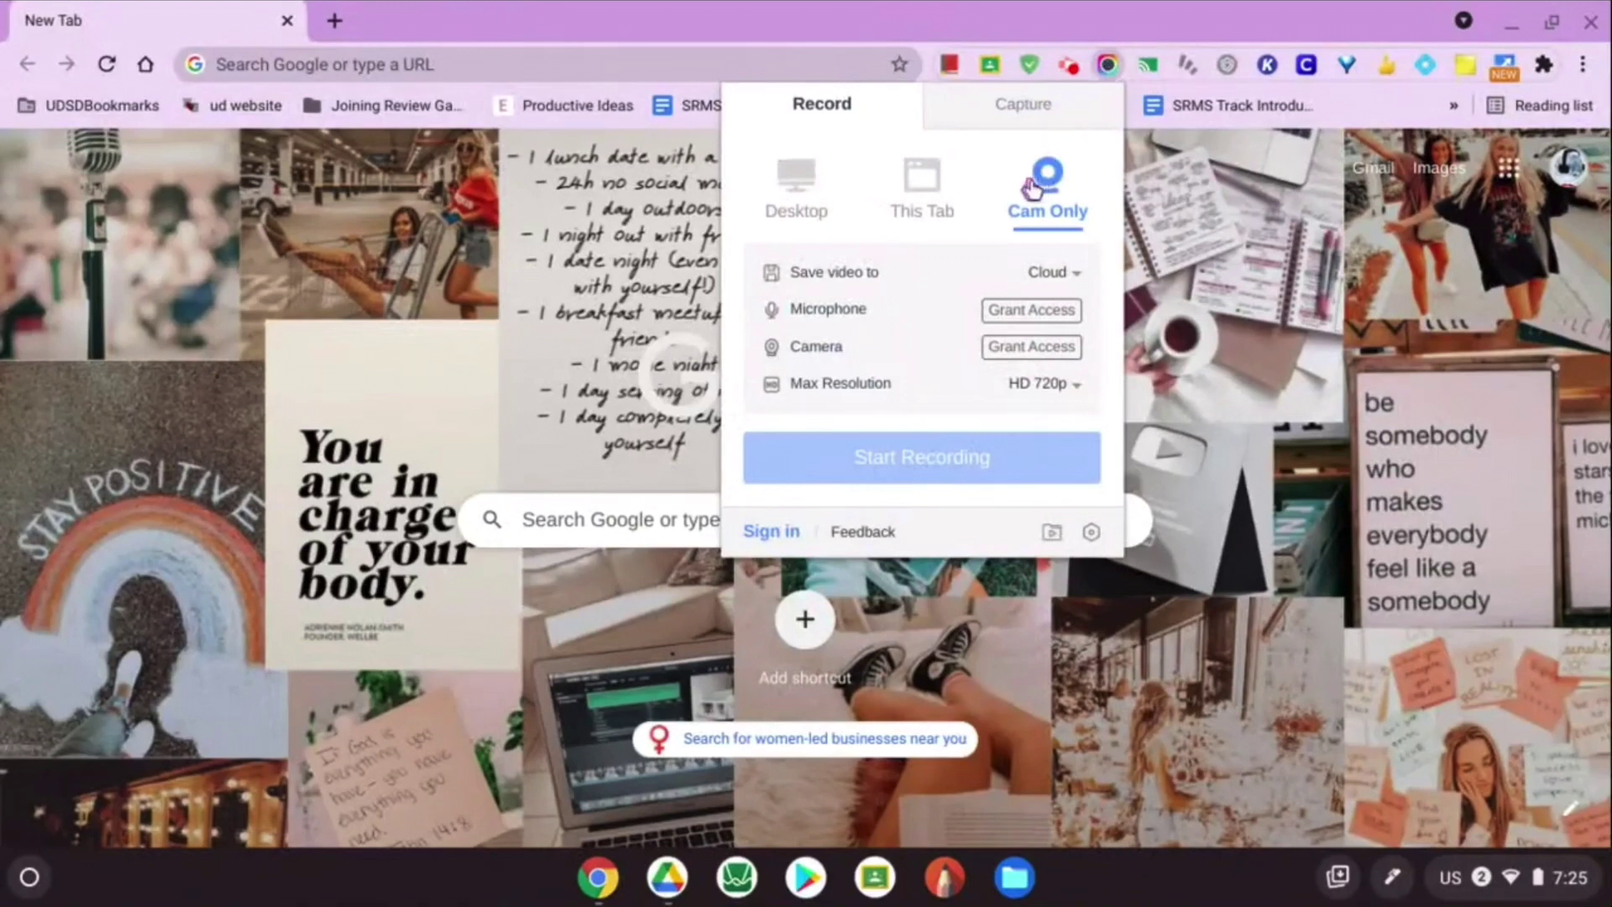
{"action": "left_click", "coordinate": [1013, 118]}
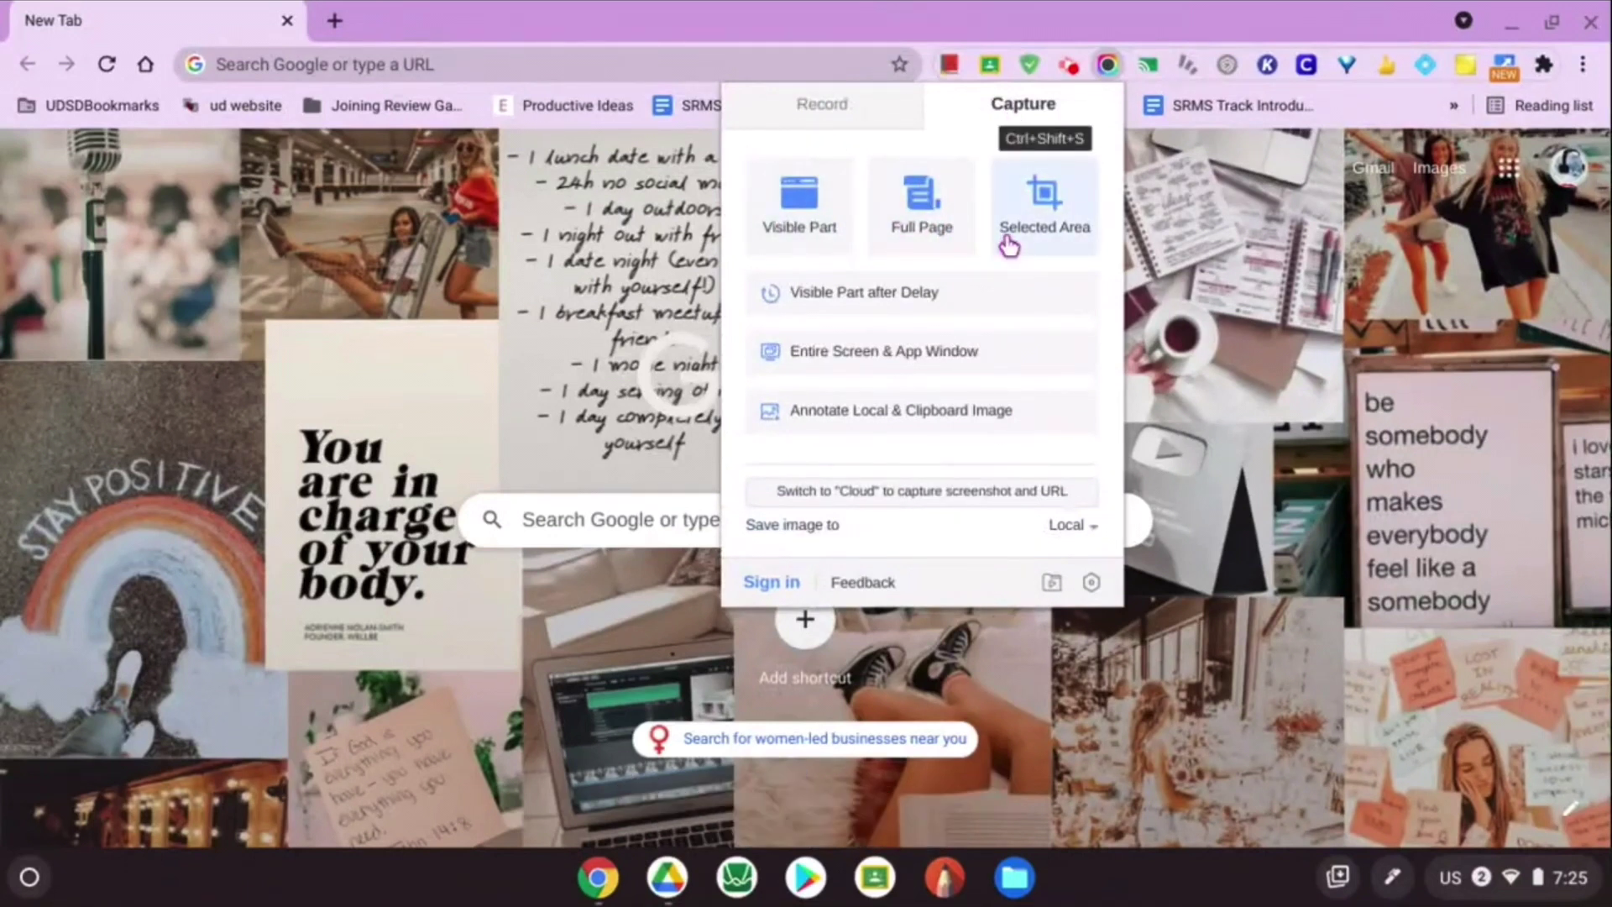
{"action": "left_click", "coordinate": [1008, 239]}
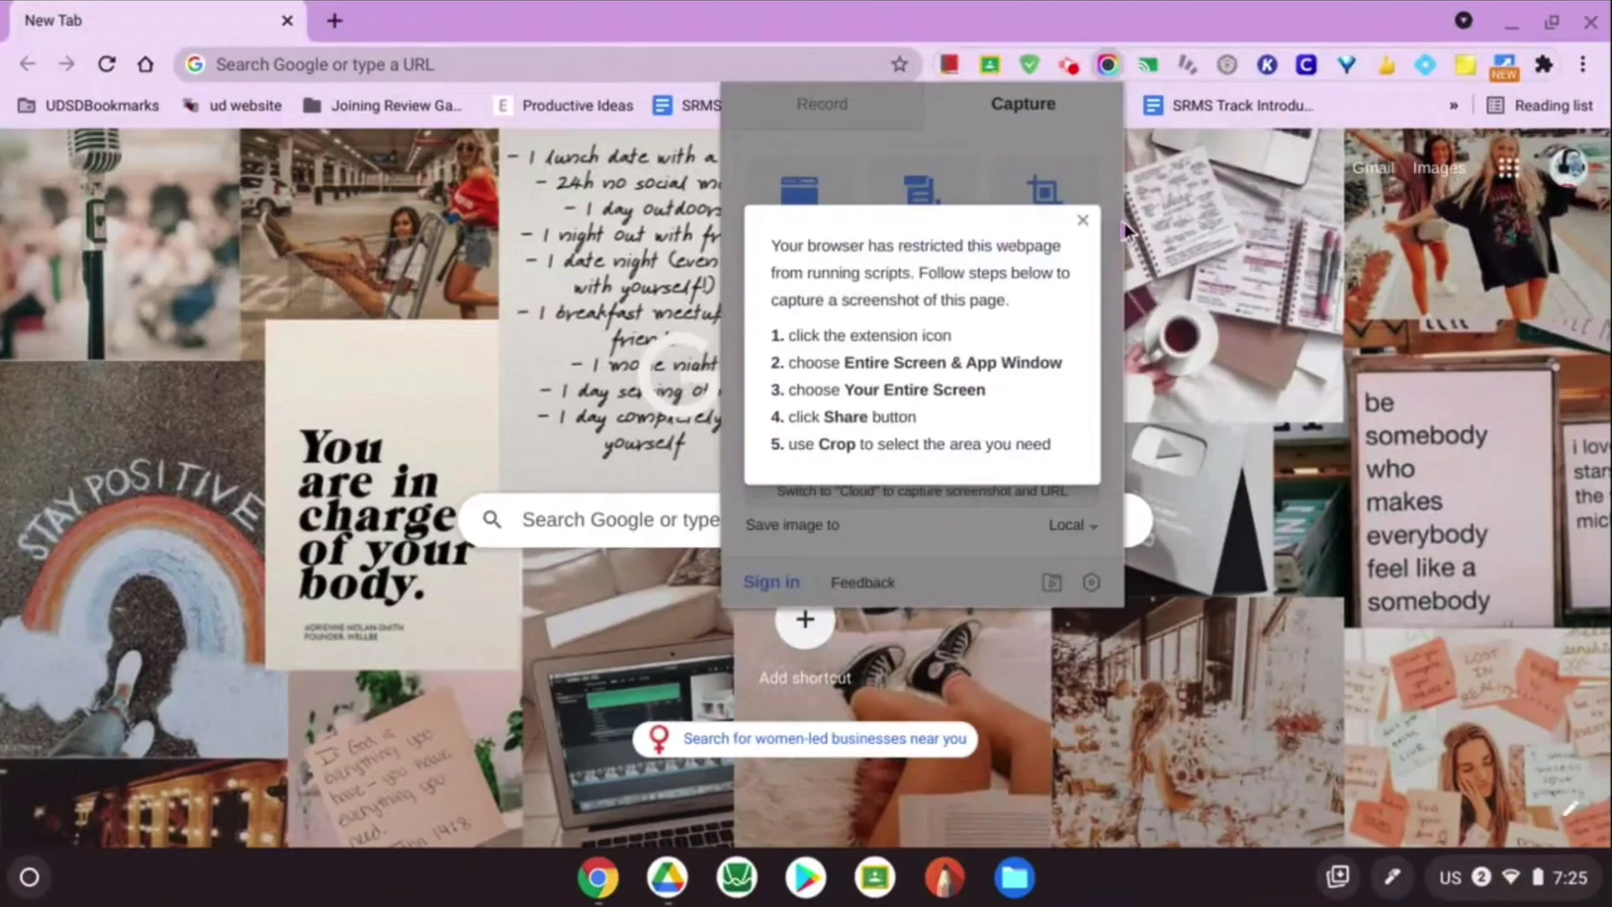
- Open Google Meet in a new tab from the Google apps list
{"action": "left_click", "coordinate": [333, 20]}
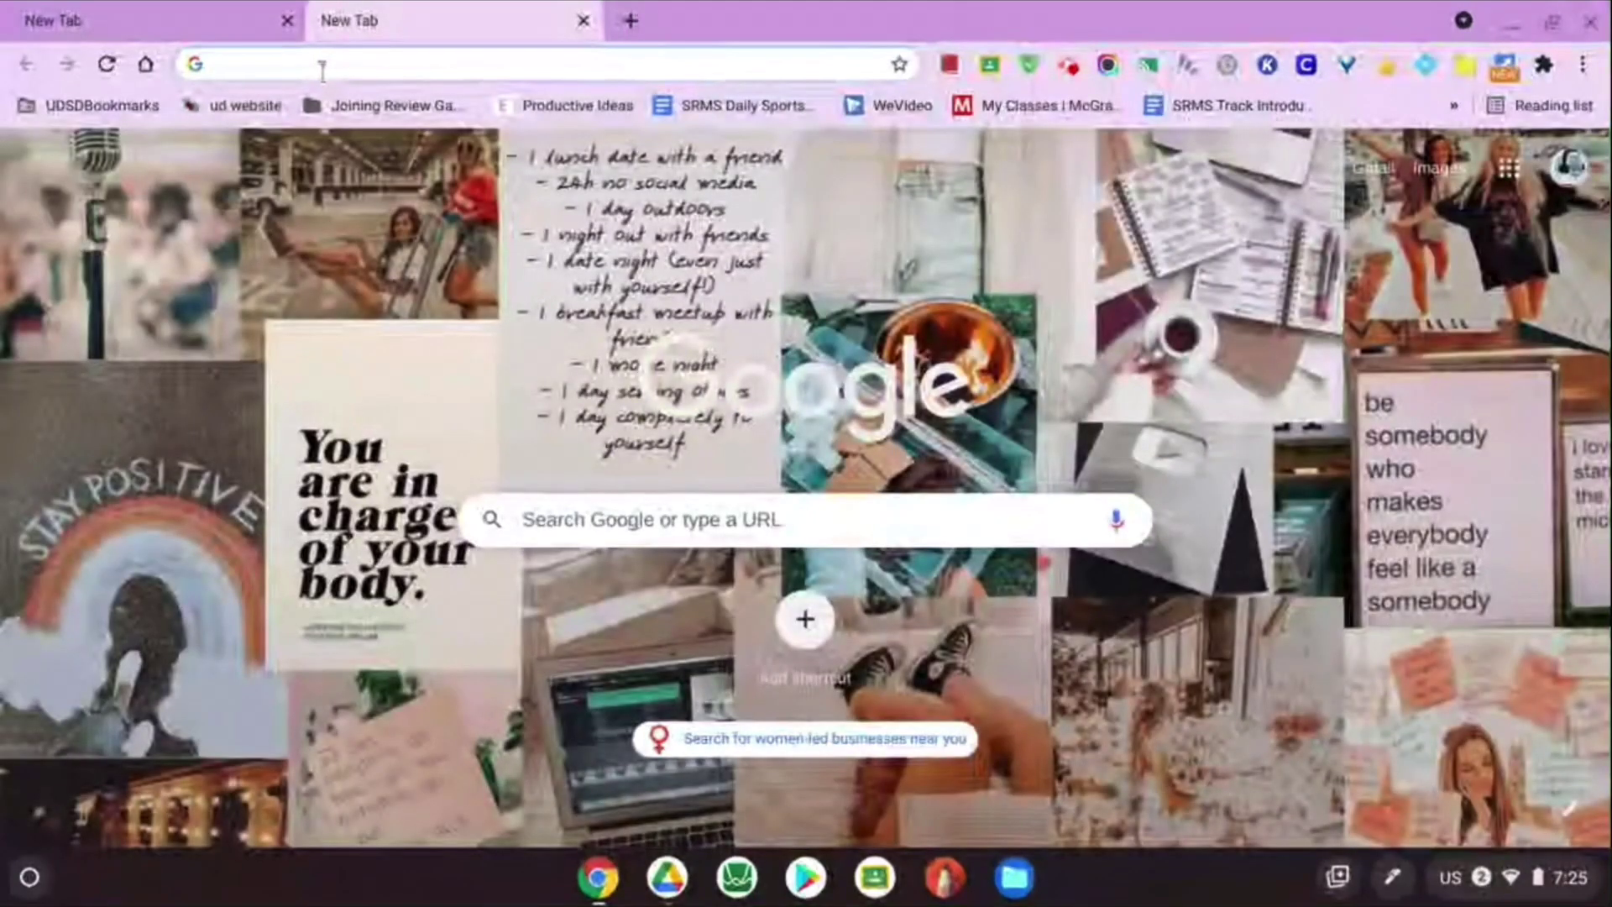
{"action": "left_click", "coordinate": [1508, 167]}
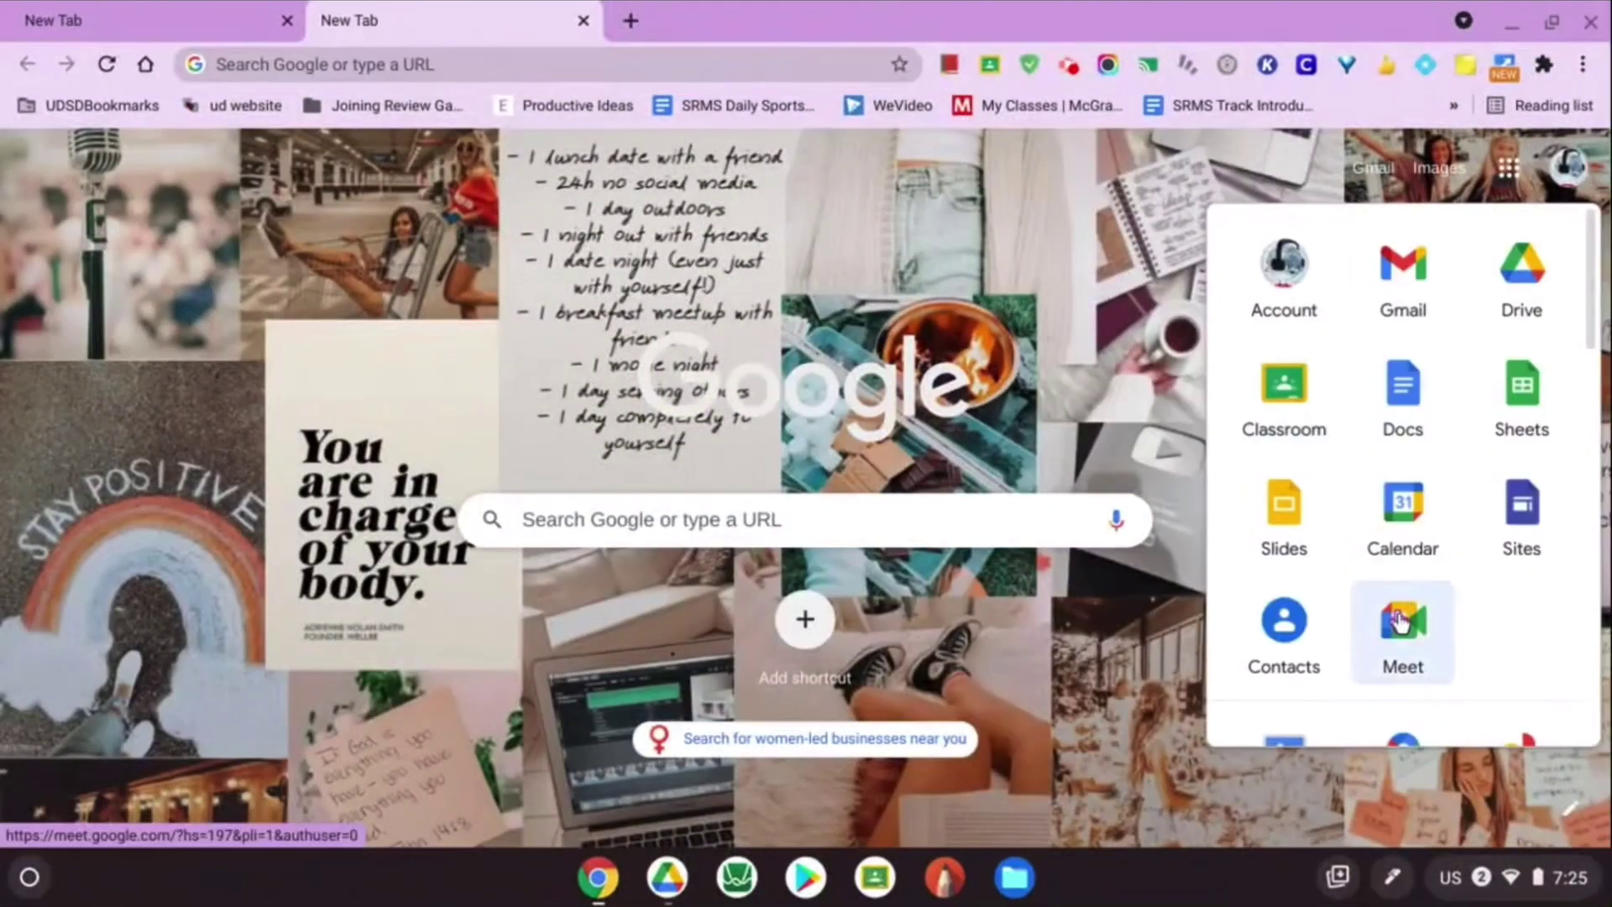
{"action": "left_click", "coordinate": [1401, 623]}
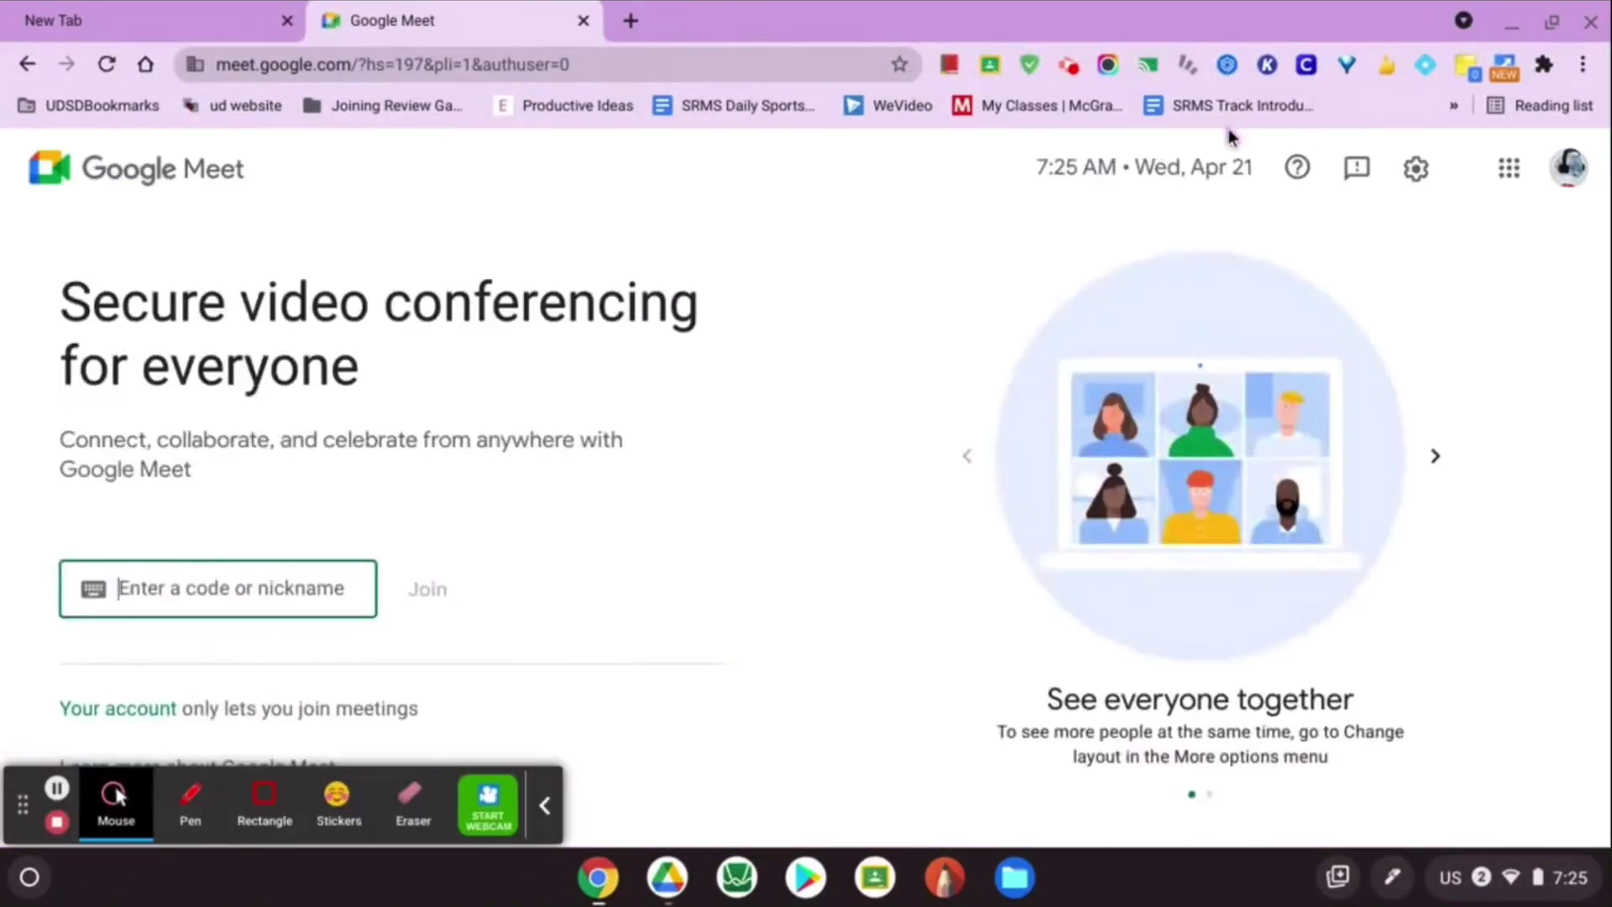
- Select the 'See everyone together' illustration with Awesome Screenshot's Selected Area capture
{"action": "left_click", "coordinate": [1109, 64]}
{"action": "left_click", "coordinate": [1022, 103]}
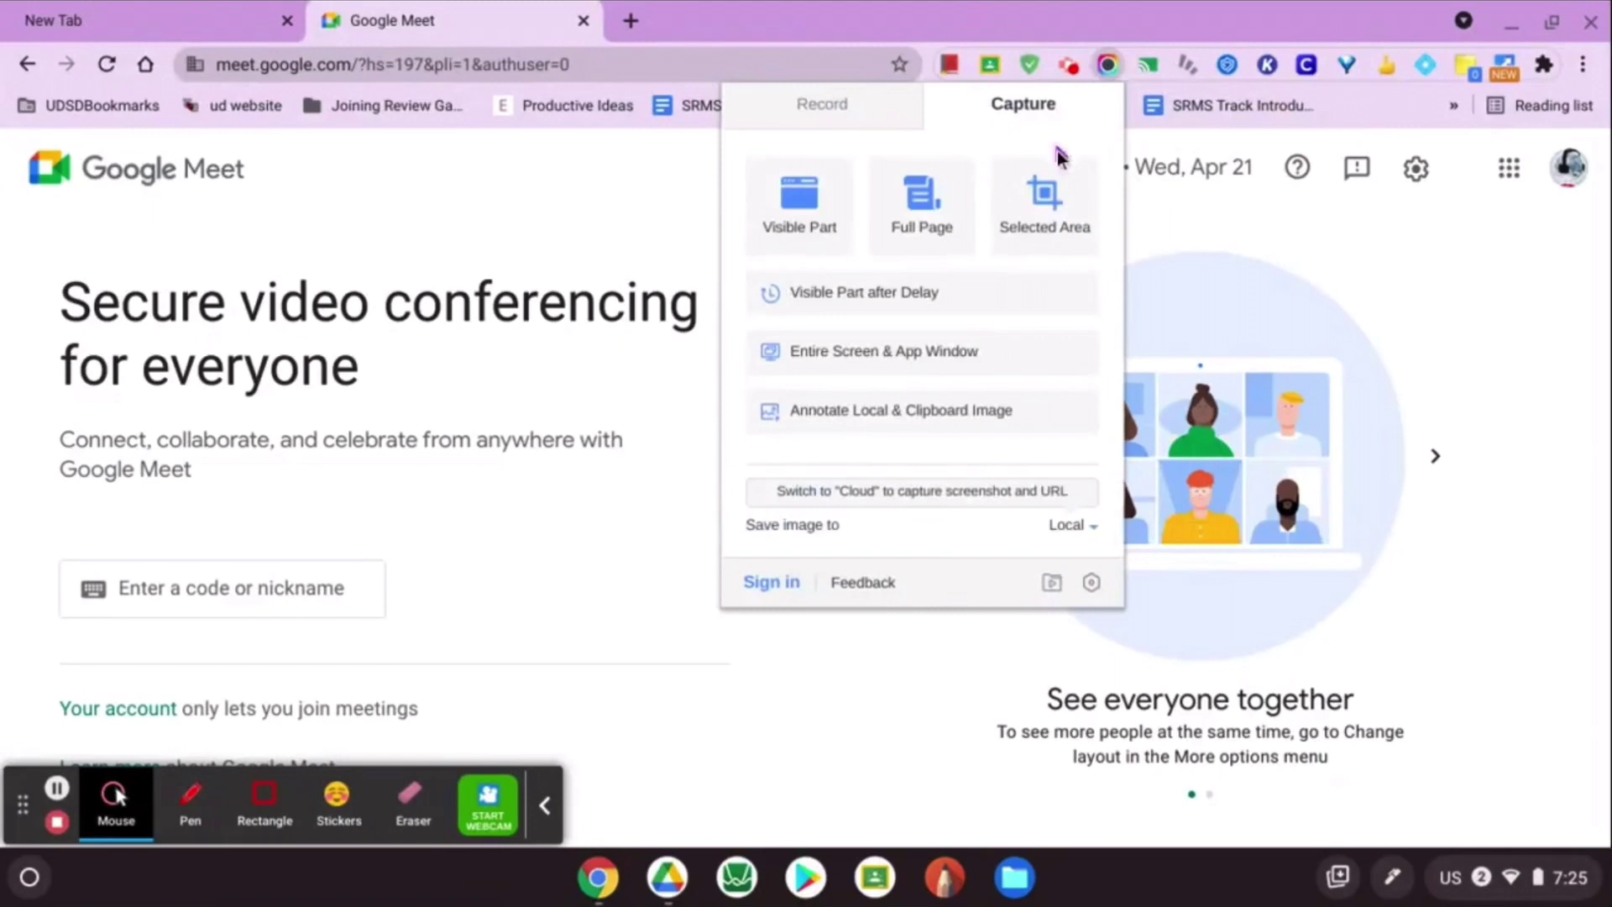
{"action": "left_click", "coordinate": [1044, 202]}
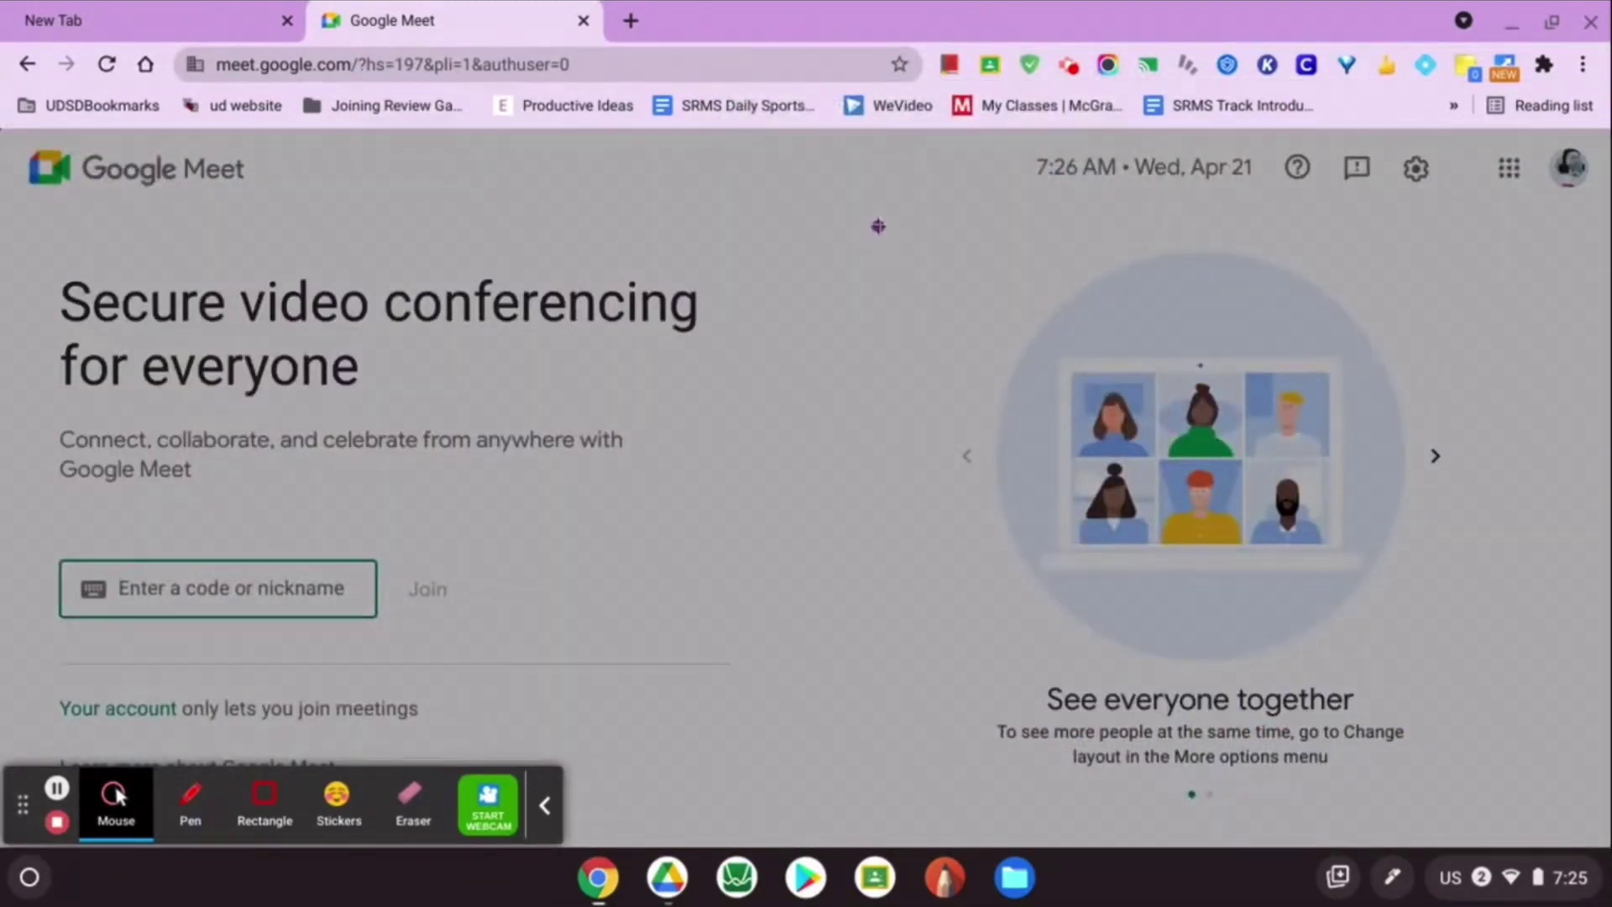
{"action": "left_click_drag", "start_coordinate": [878, 227], "coordinate": [1506, 821]}
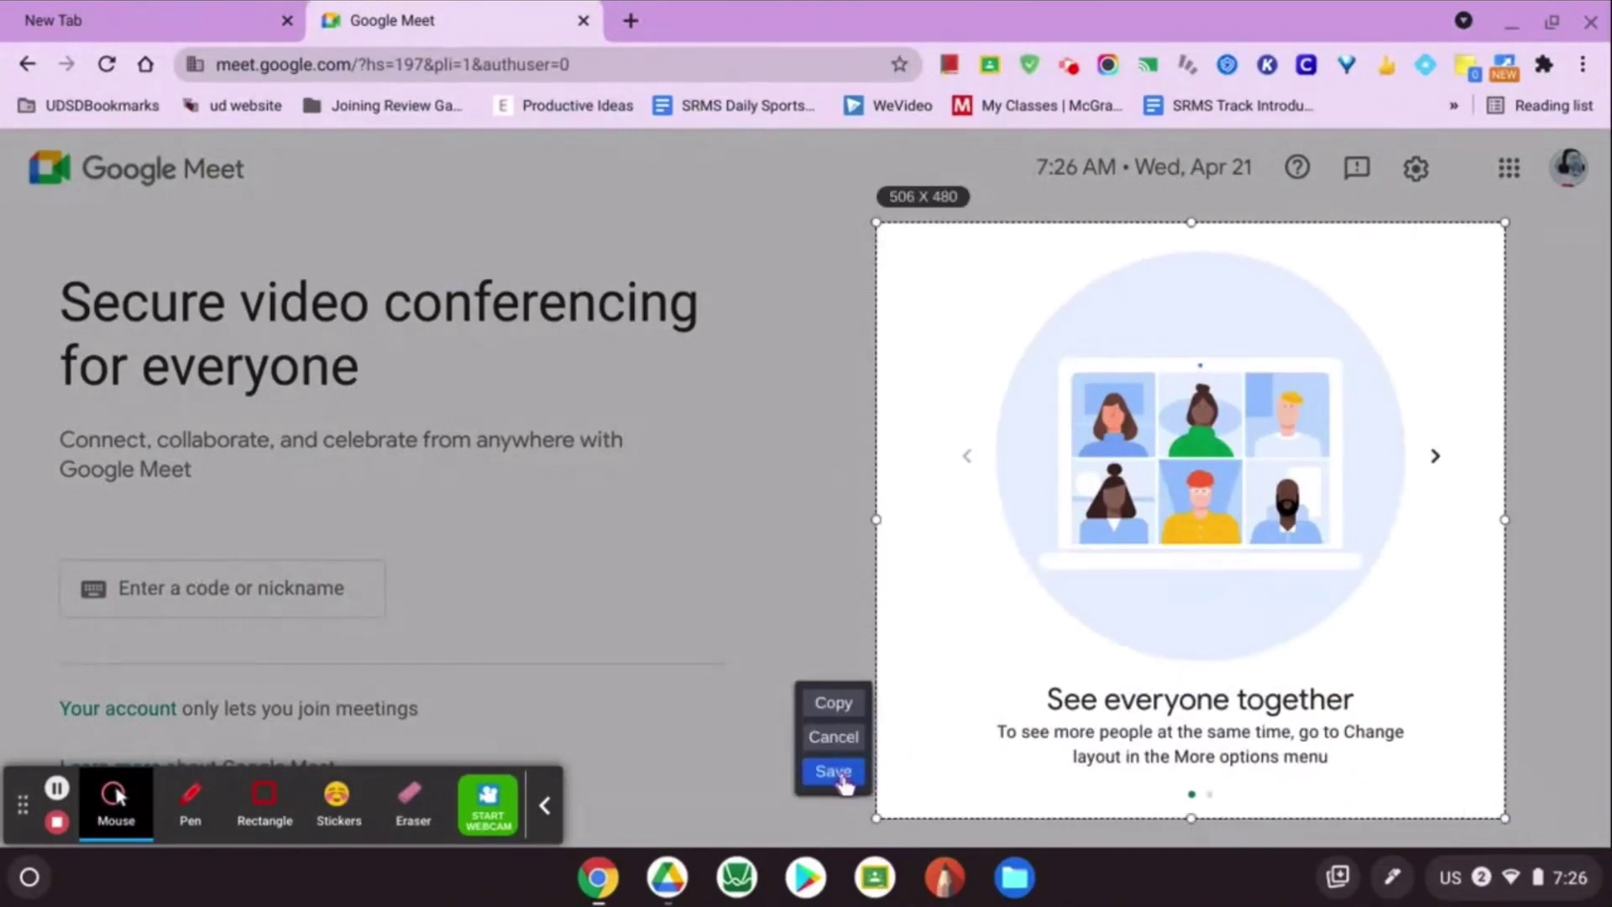
- Save the Meet illustration capture and scribble a freehand pen line across it
{"action": "left_click", "coordinate": [834, 771]}
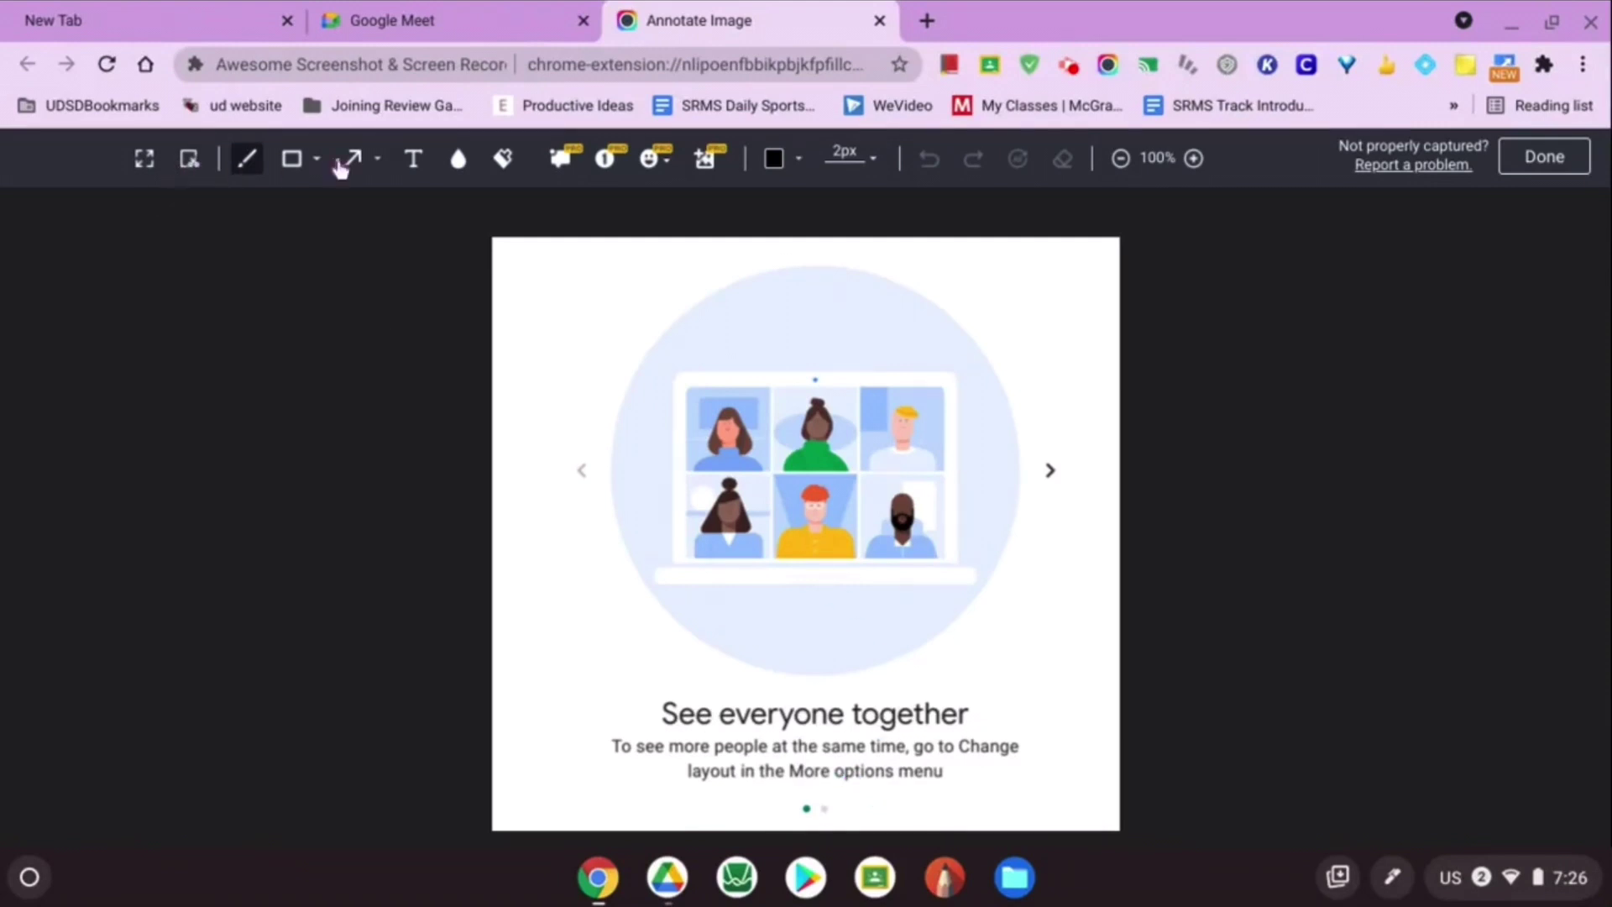
{"action": "left_click", "coordinate": [224, 164]}
{"action": "mouse_move", "coordinate": [526, 397]}
{"action": "left_mouse_down"}
{"action": "mouse_move", "coordinate": [942, 429]}
{"action": "mouse_move", "coordinate": [1058, 467]}
{"action": "mouse_move", "coordinate": [705, 541]}
{"action": "mouse_move", "coordinate": [1058, 579]}
{"action": "left_mouse_up"}
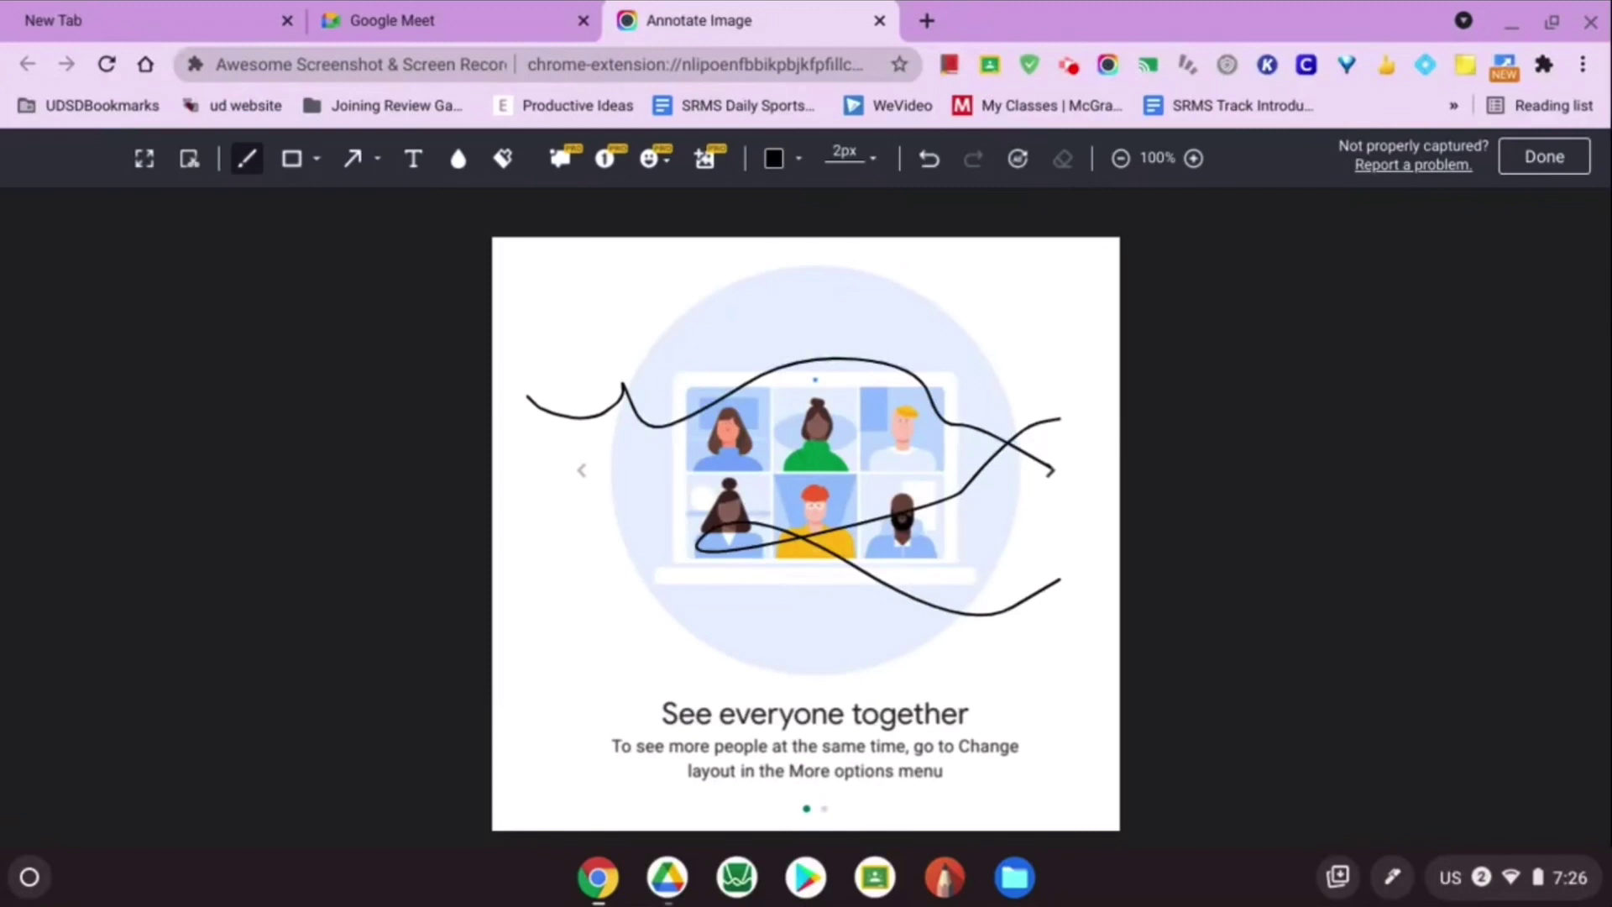
- Undo both pen strokes, finish annotating, and close the capture and Meet tabs
{"action": "left_click", "coordinate": [930, 157]}
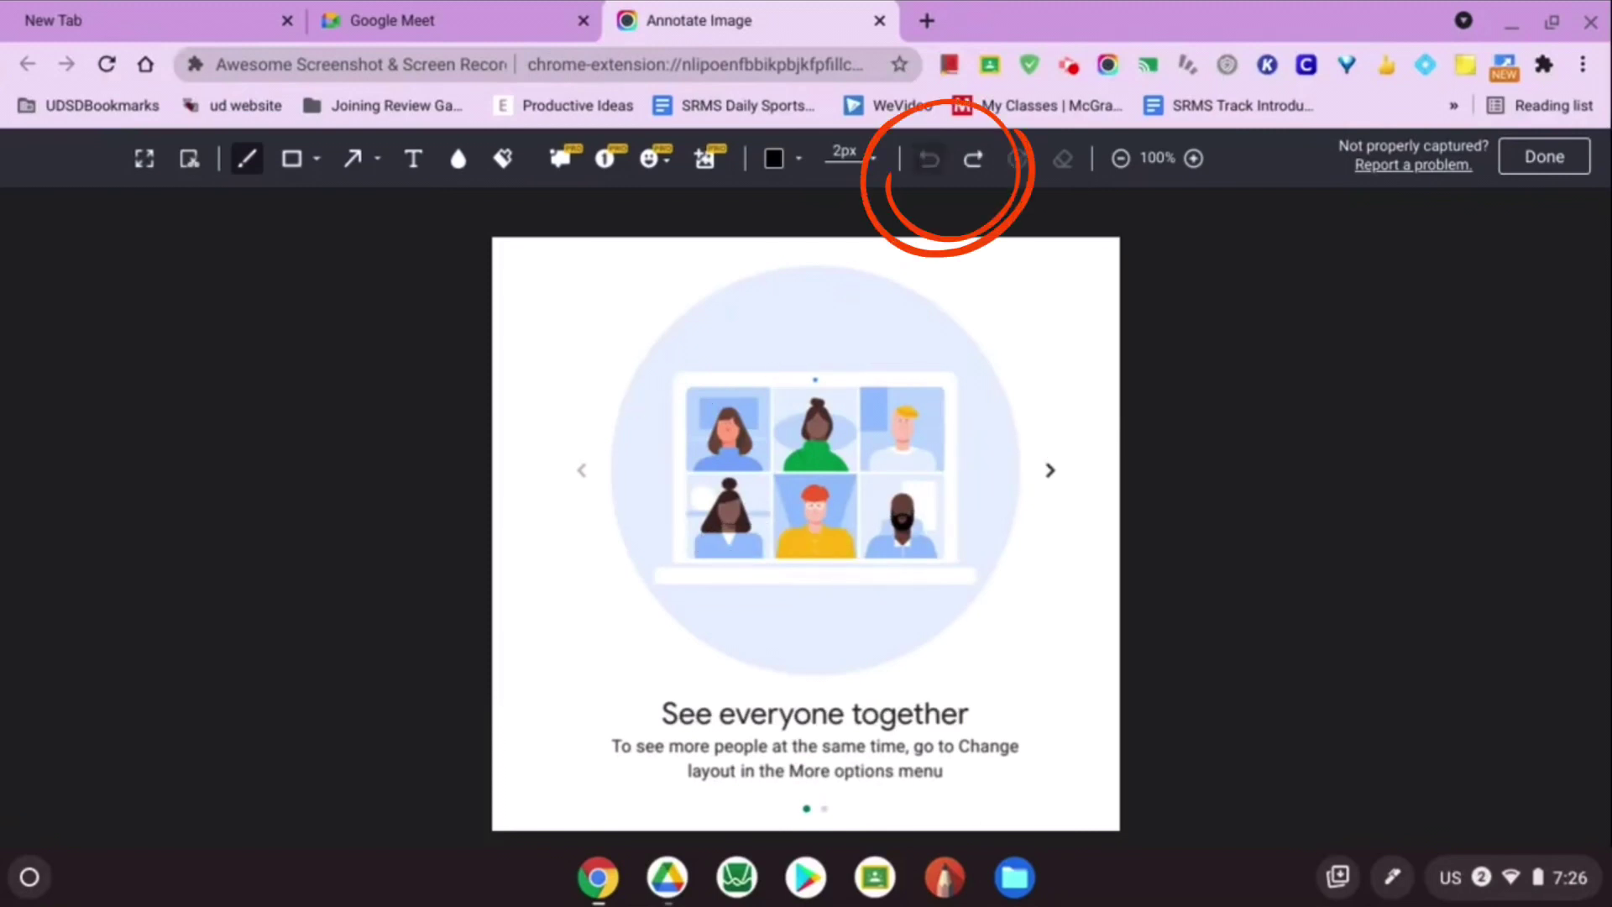
{"action": "left_click", "coordinate": [929, 157]}
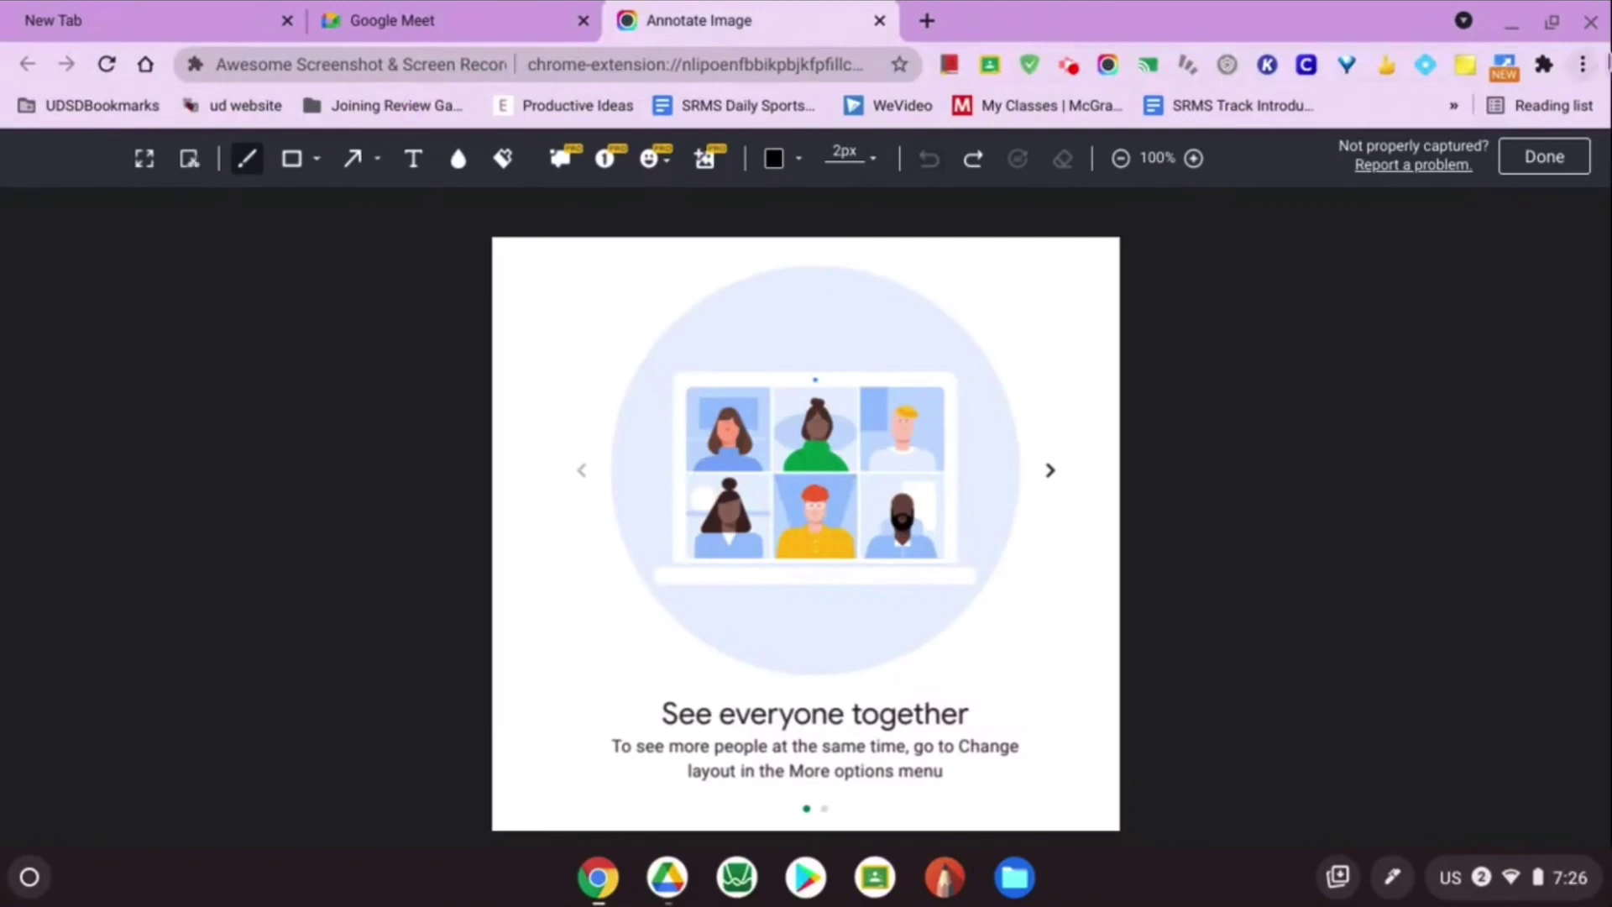
{"action": "left_click", "coordinate": [1545, 156]}
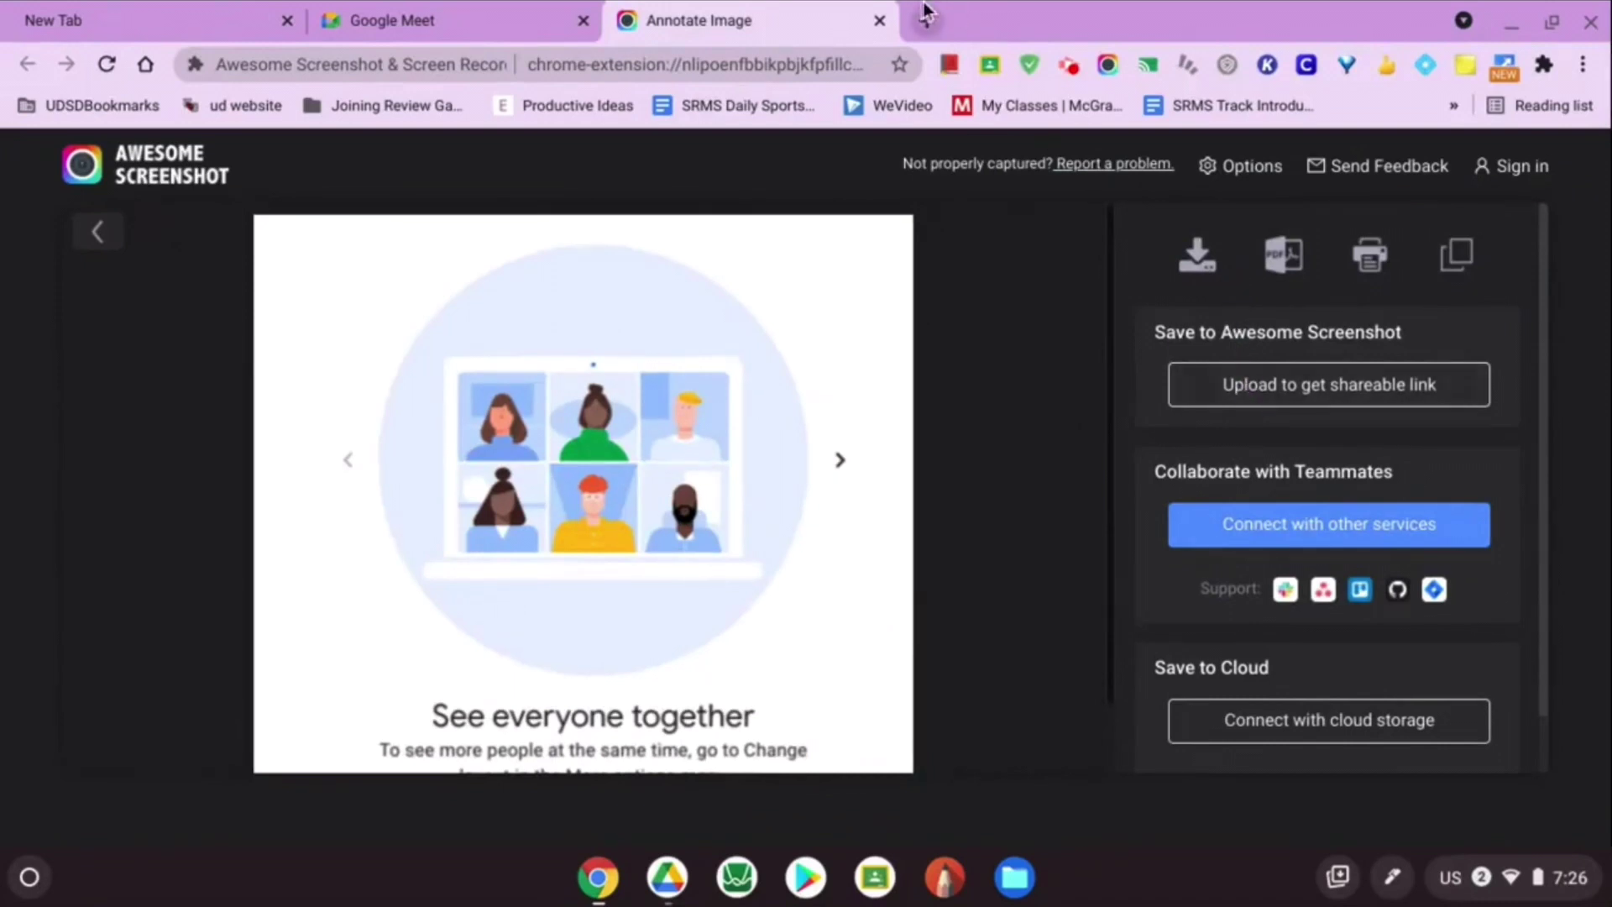
{"action": "left_click", "coordinate": [880, 20]}
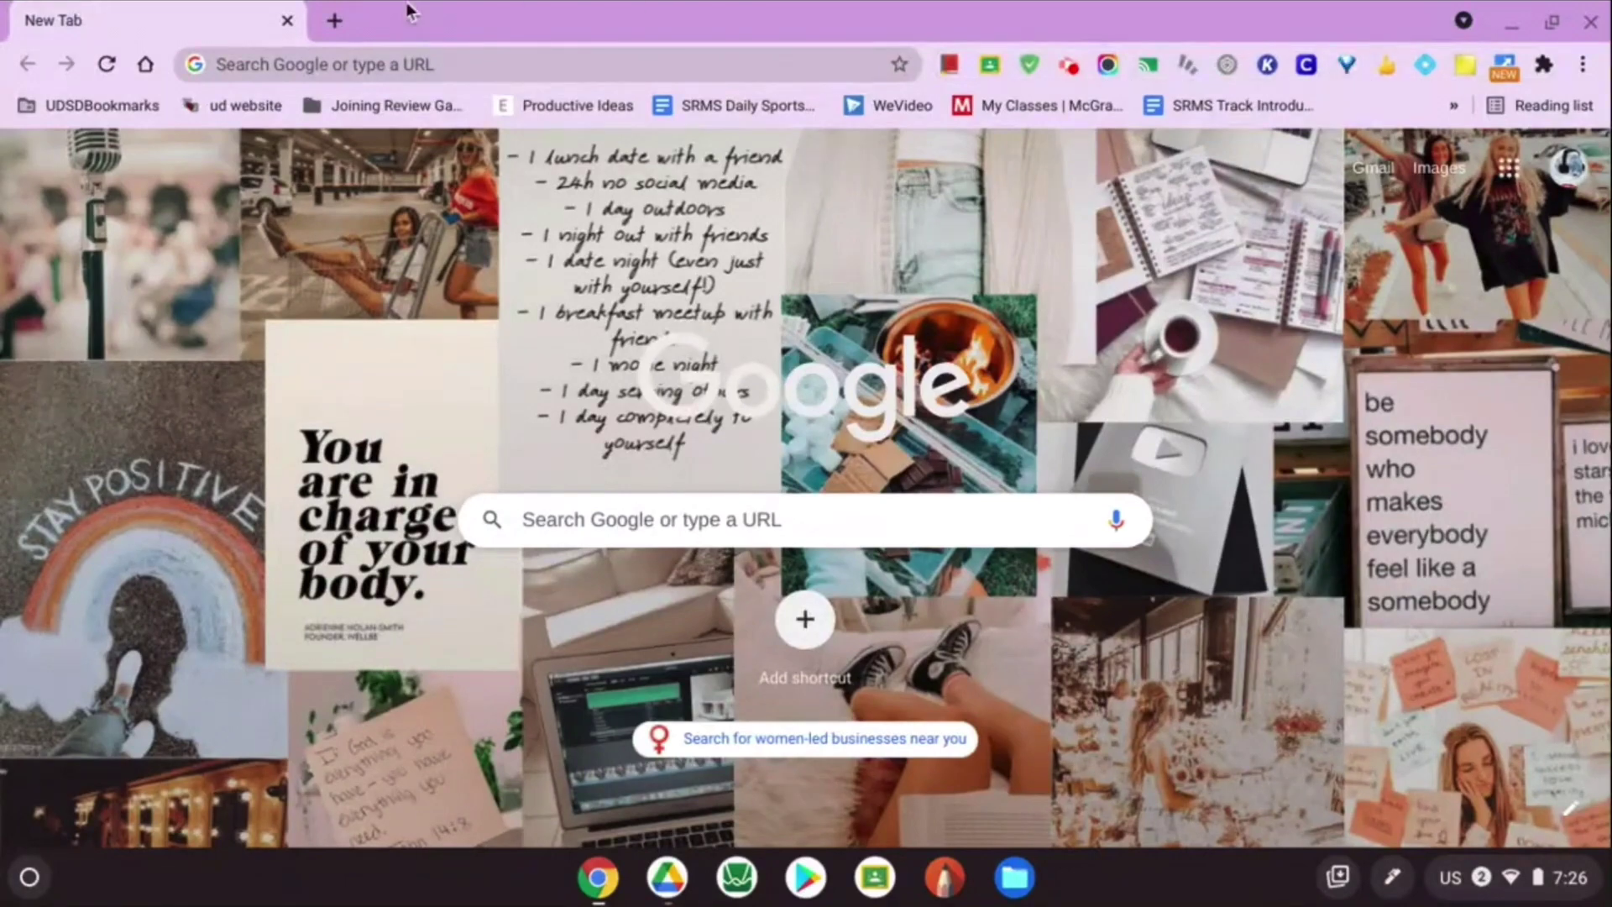
- Open four new tabs and collapse them all into OneTab's saved list
{"action": "left_click", "coordinate": [339, 21]}
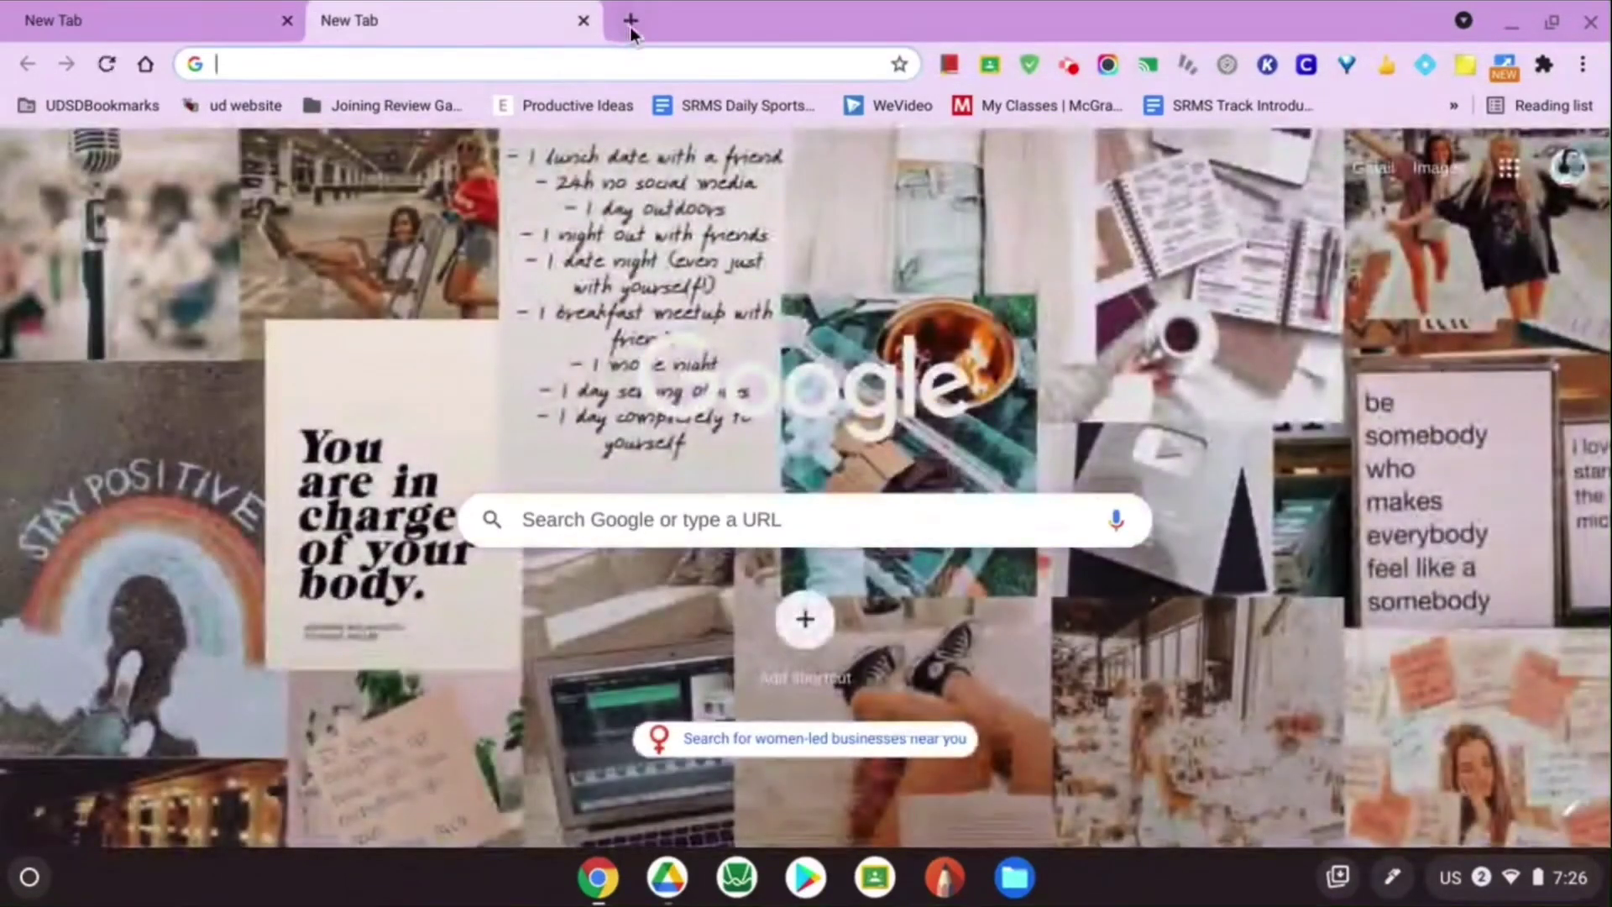
{"action": "left_click", "coordinate": [630, 20]}
{"action": "left_click", "coordinate": [815, 21]}
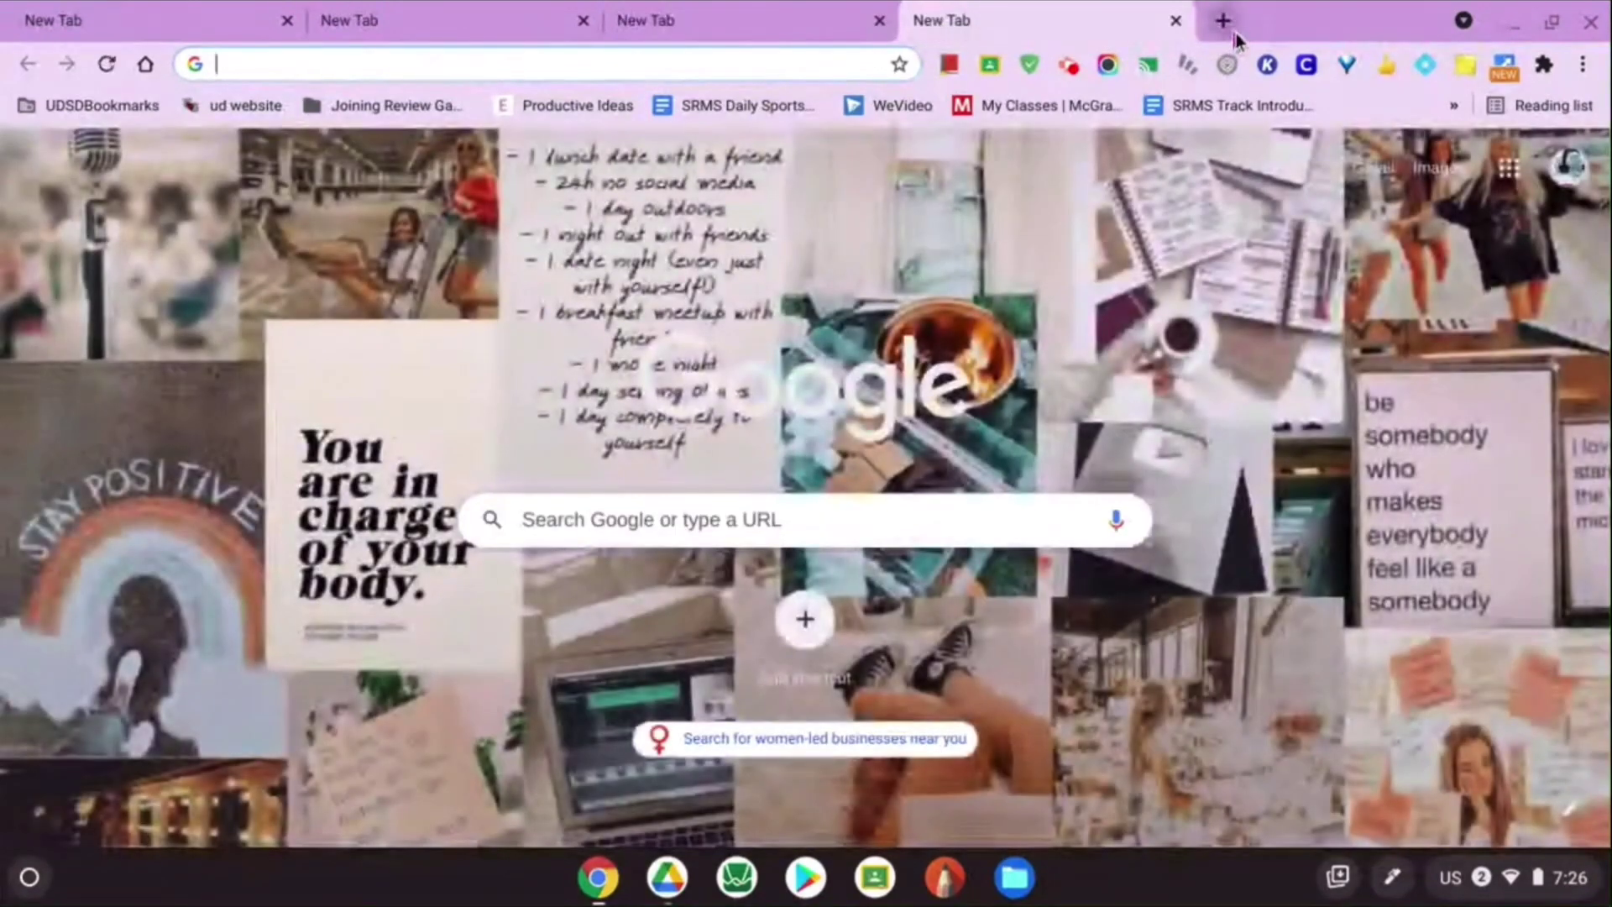
{"action": "left_click", "coordinate": [1221, 20]}
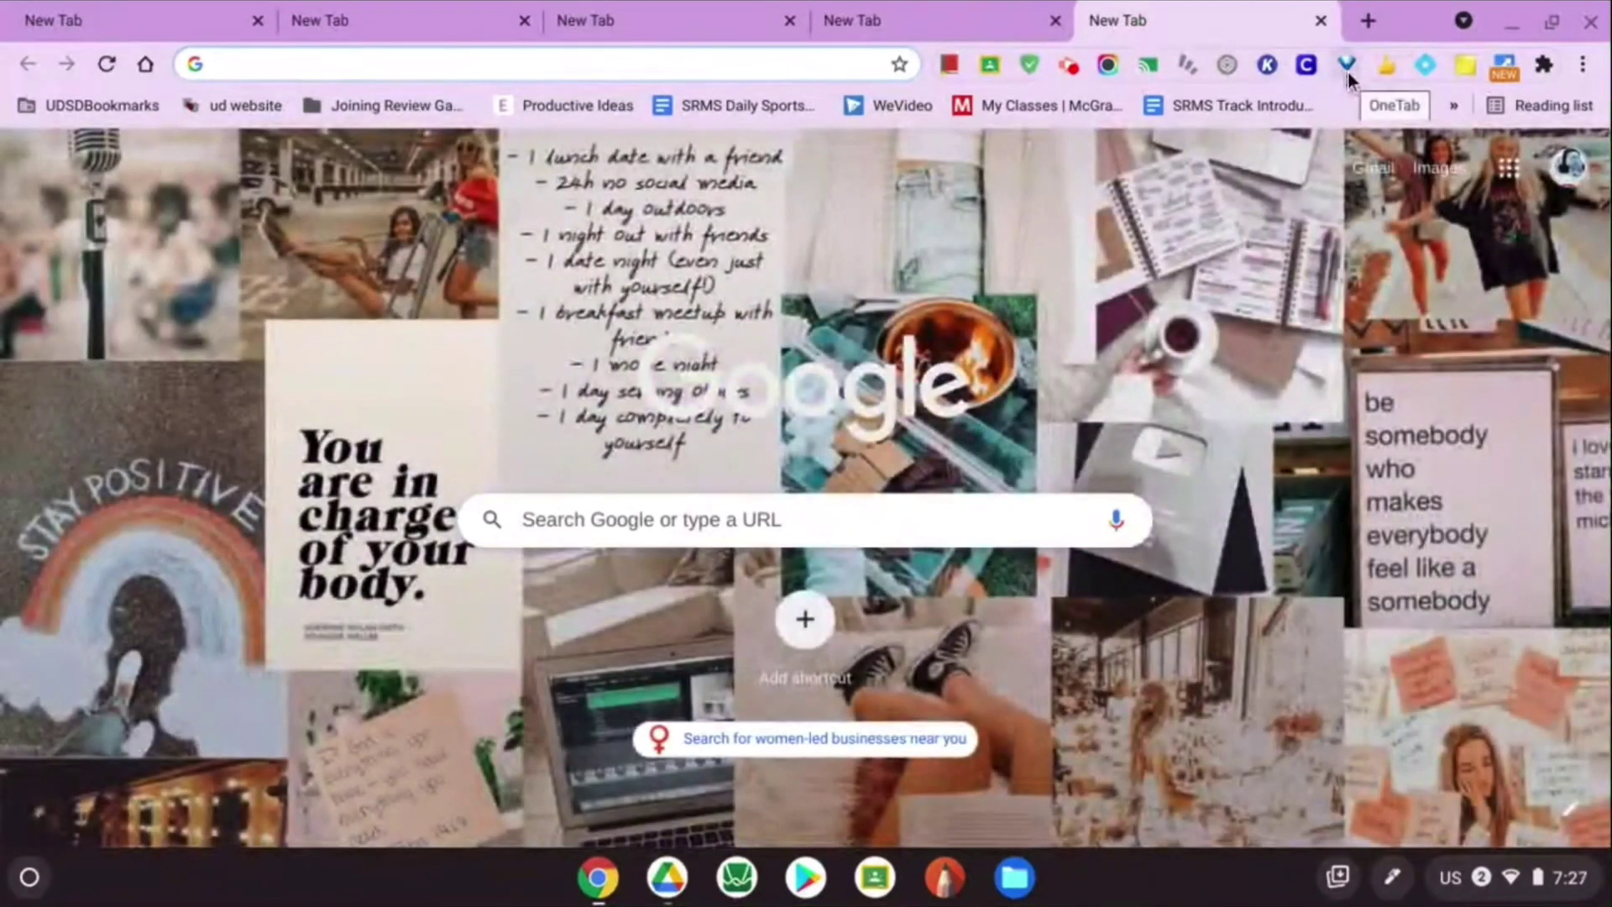
{"action": "left_click", "coordinate": [1348, 64]}
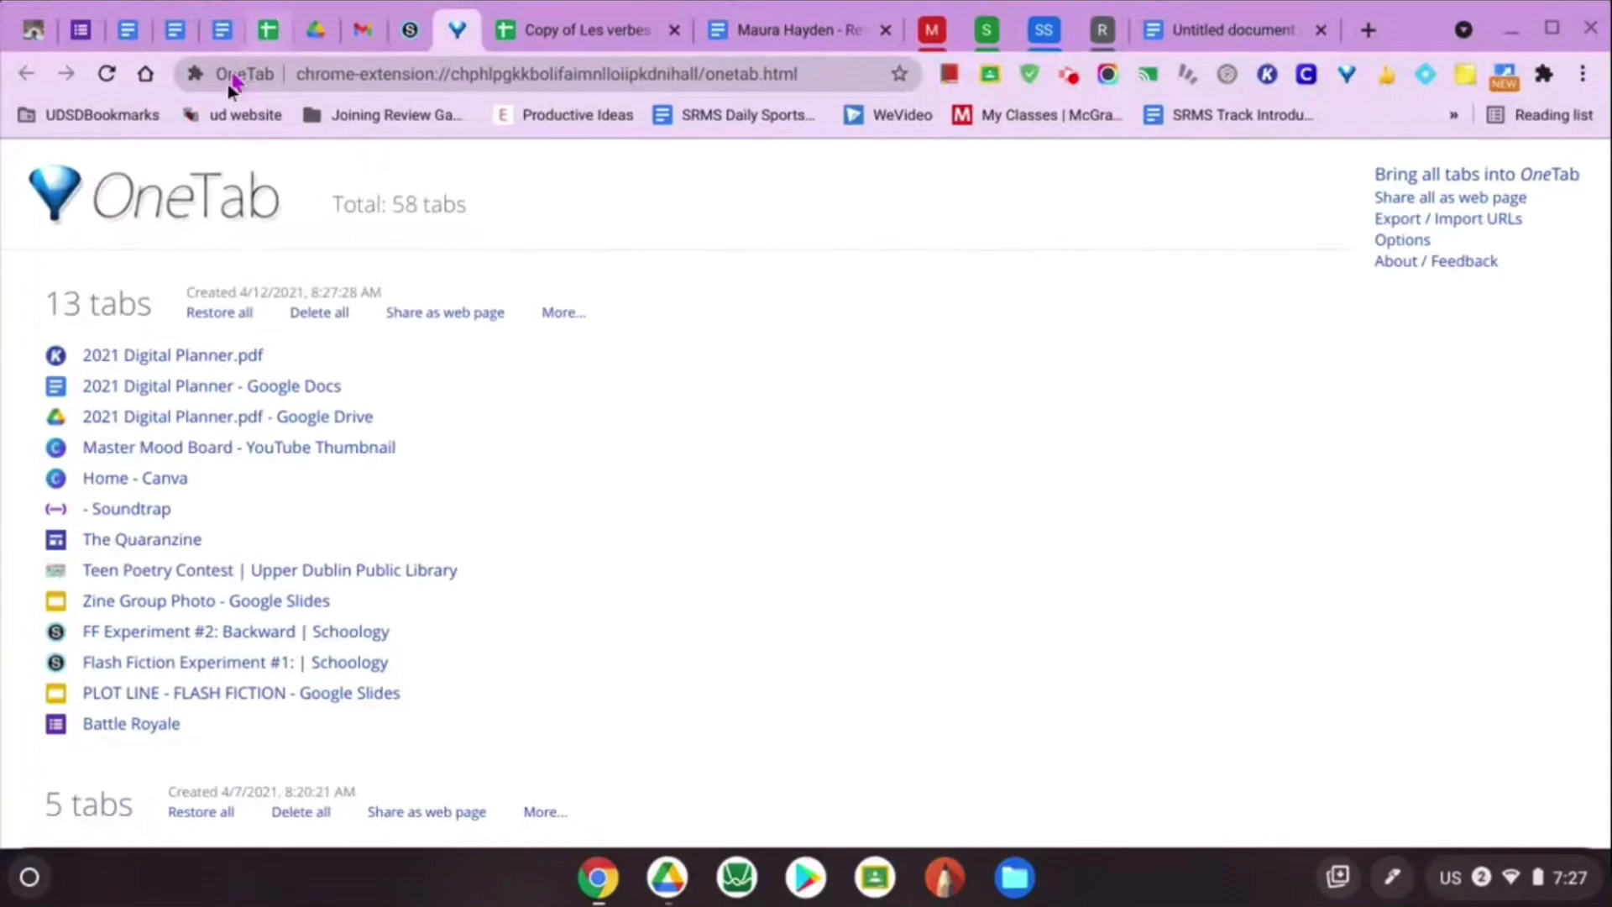
{"action": "scroll", "coordinate": [443, 369], "scroll_direction": "down", "scroll_amount": 5}
{"action": "scroll", "coordinate": [444, 369], "scroll_direction": "up", "scroll_amount": 5}
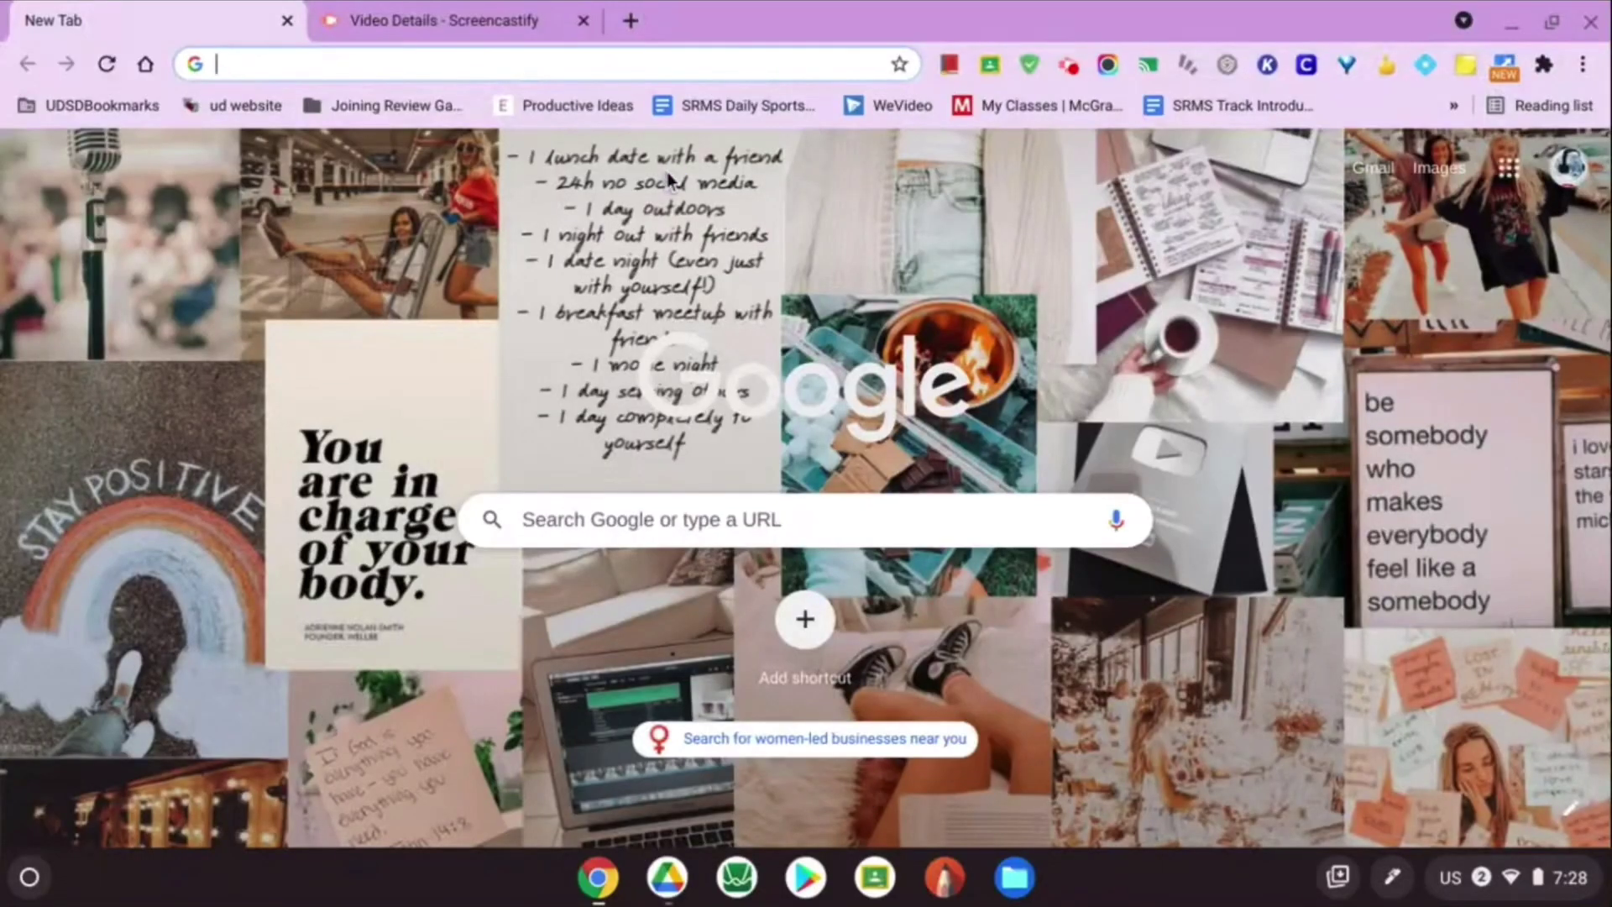
- Add a Note Anywhere sticky note to the Google Meet page and reposition it
{"action": "left_click", "coordinate": [1467, 69]}
{"action": "left_click", "coordinate": [1470, 74]}
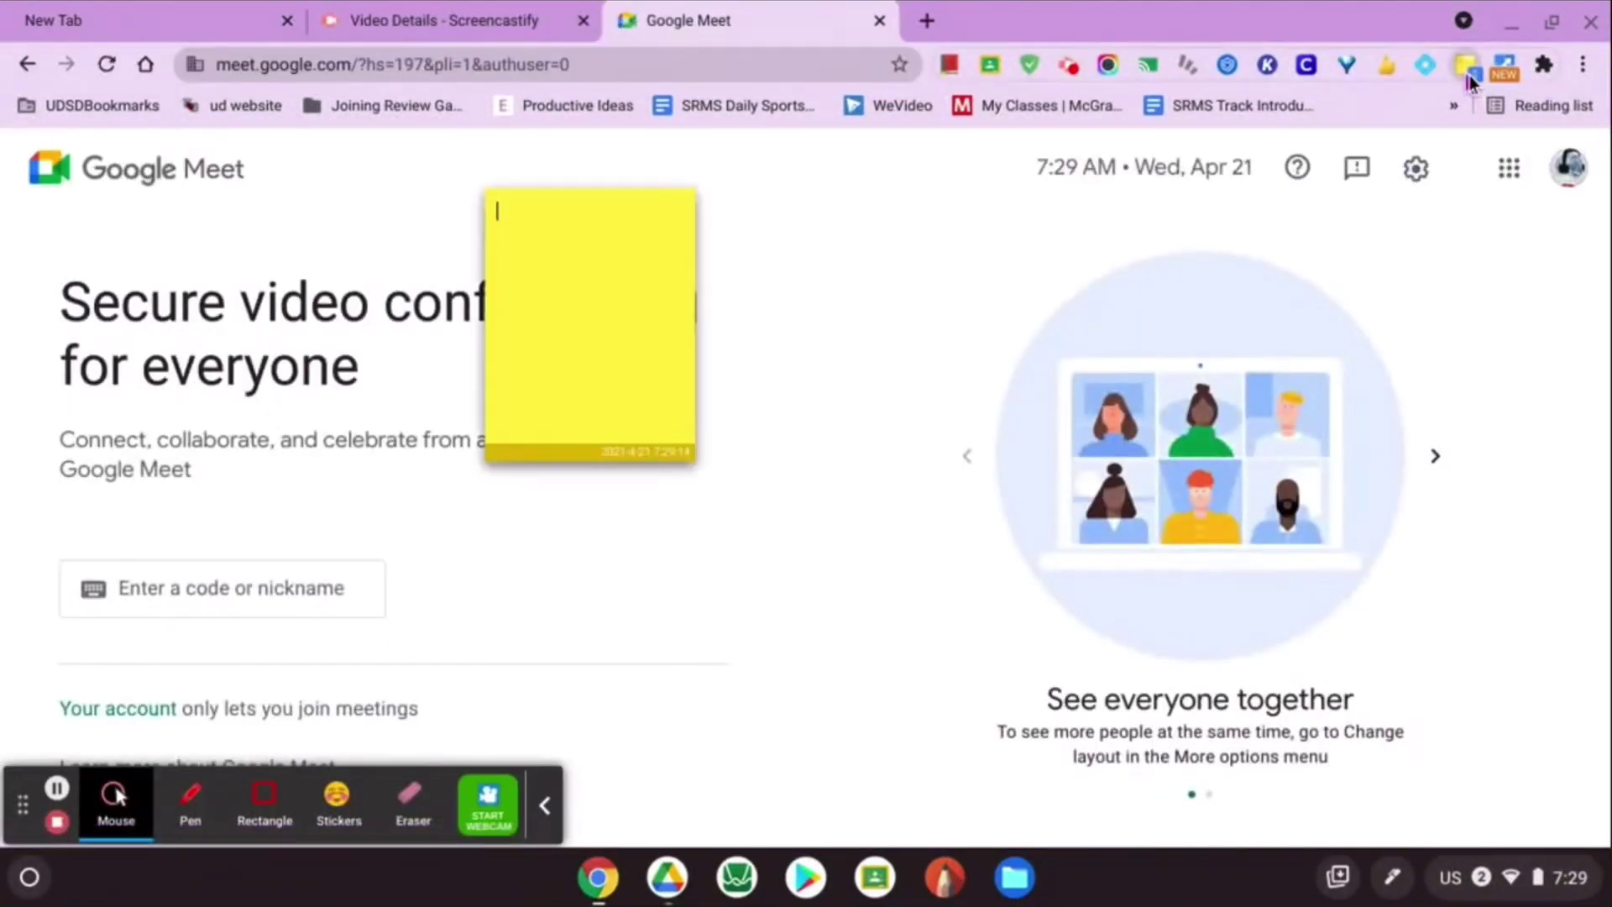
{"action": "mouse_move", "coordinate": [619, 299]}
{"action": "left_mouse_down"}
{"action": "mouse_move", "coordinate": [38, 384]}
{"action": "mouse_move", "coordinate": [1248, 599]}
{"action": "mouse_move", "coordinate": [817, 644]}
{"action": "mouse_move", "coordinate": [798, 567]}
{"action": "left_mouse_up"}
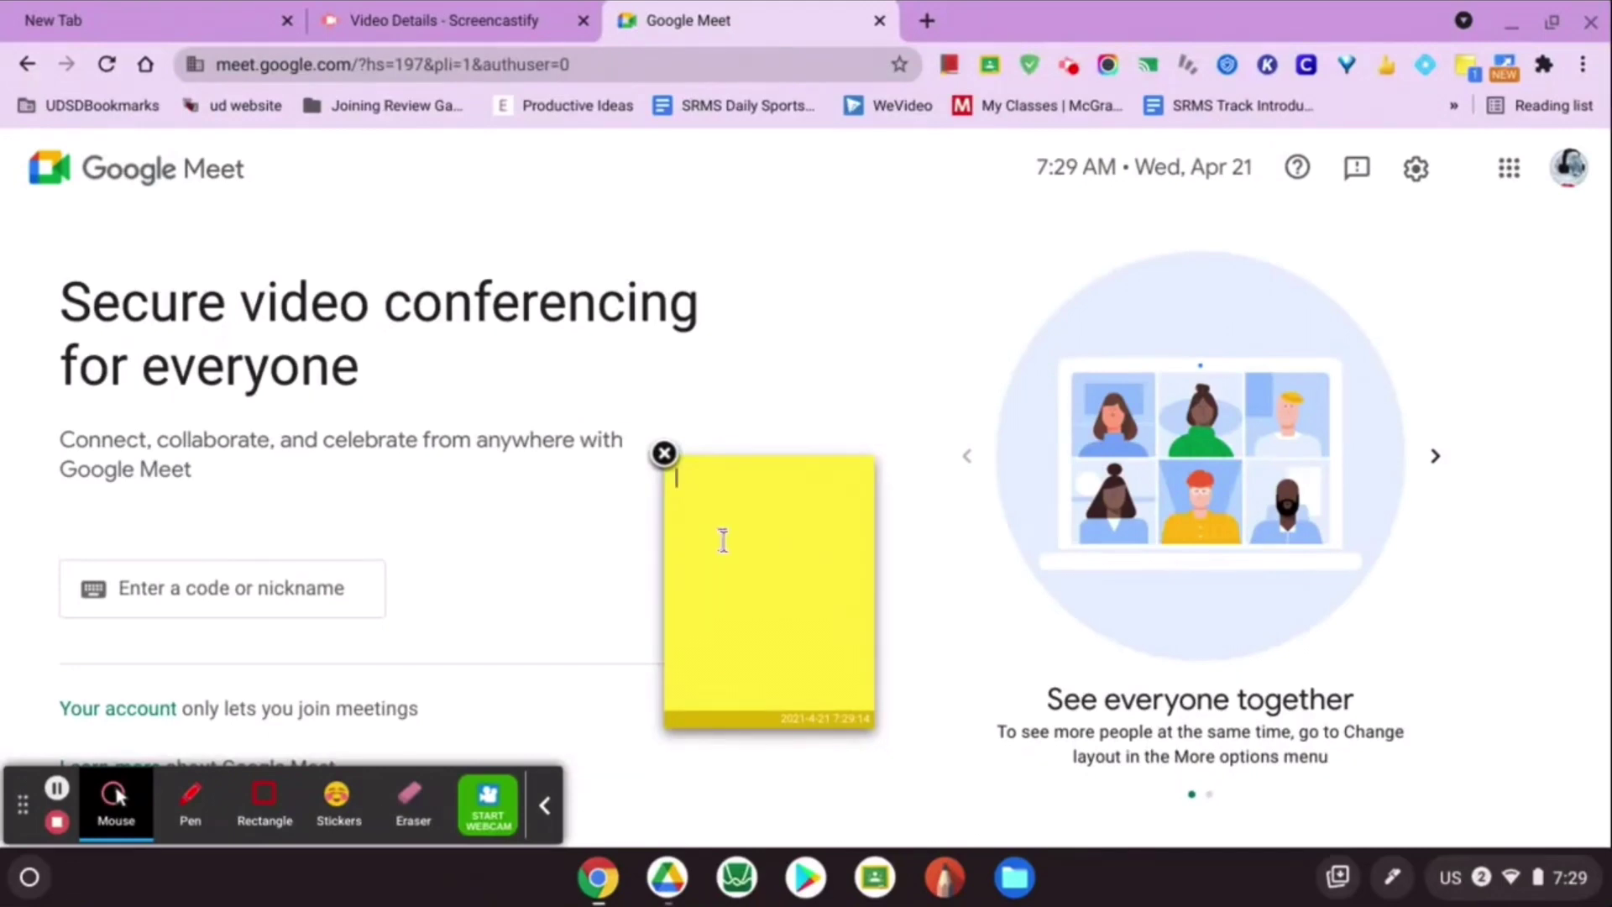
{"action": "type", "text": "Jo"}
{"action": "type", "text": "in"}
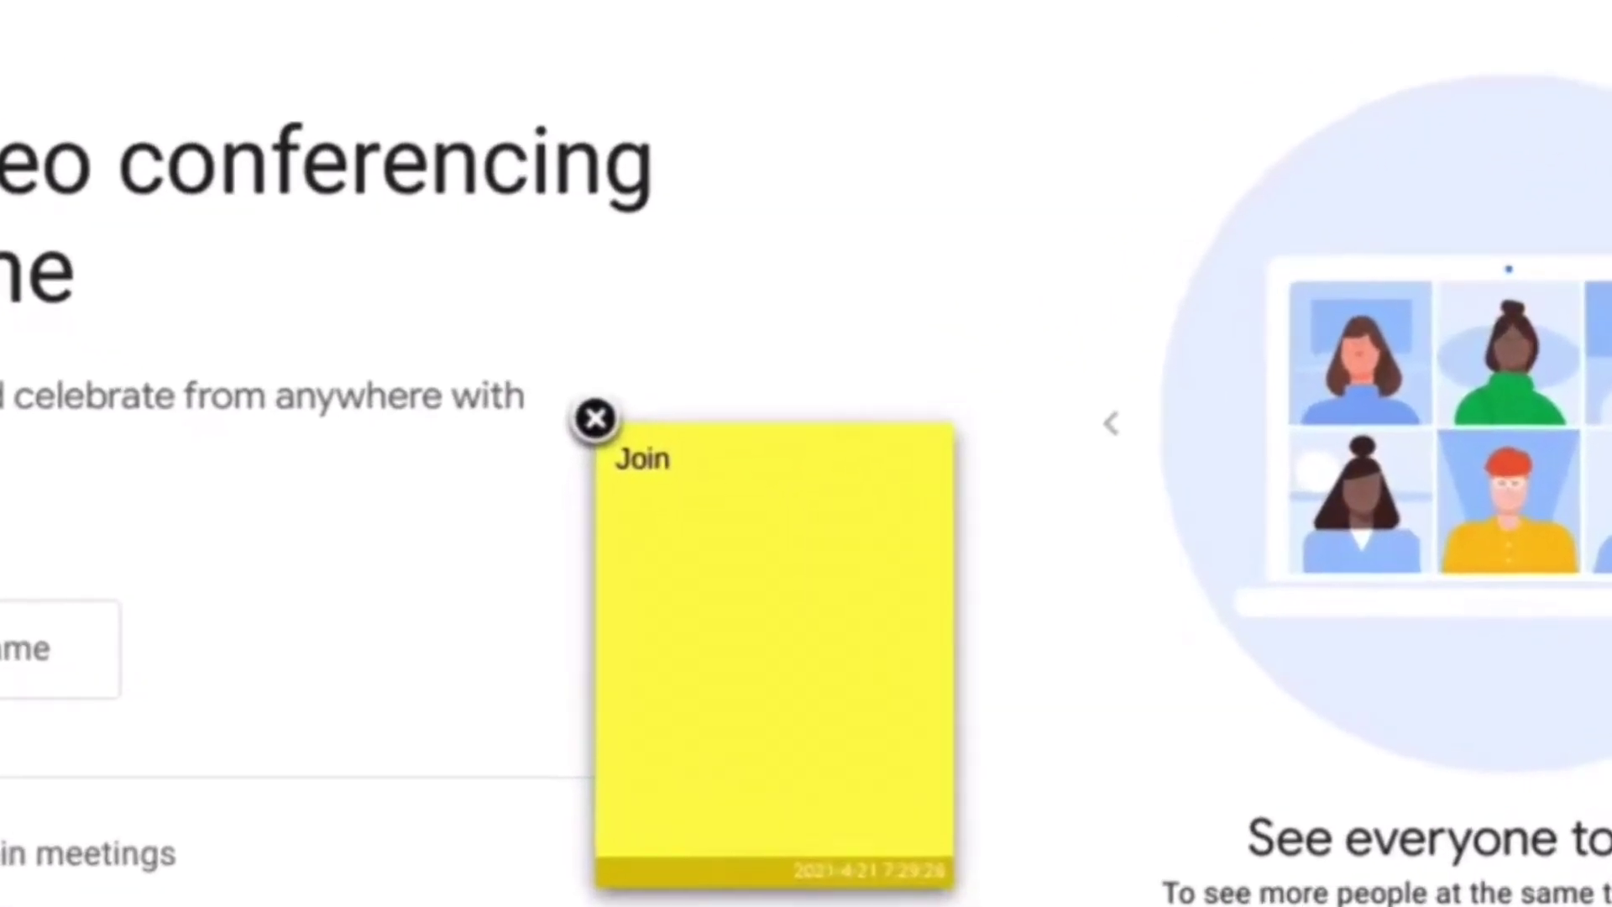
{"action": "type", "text": " math go"}
{"action": "type", "text": "ogle m"}
{"action": "type", "text": "eet at 5:30!"}
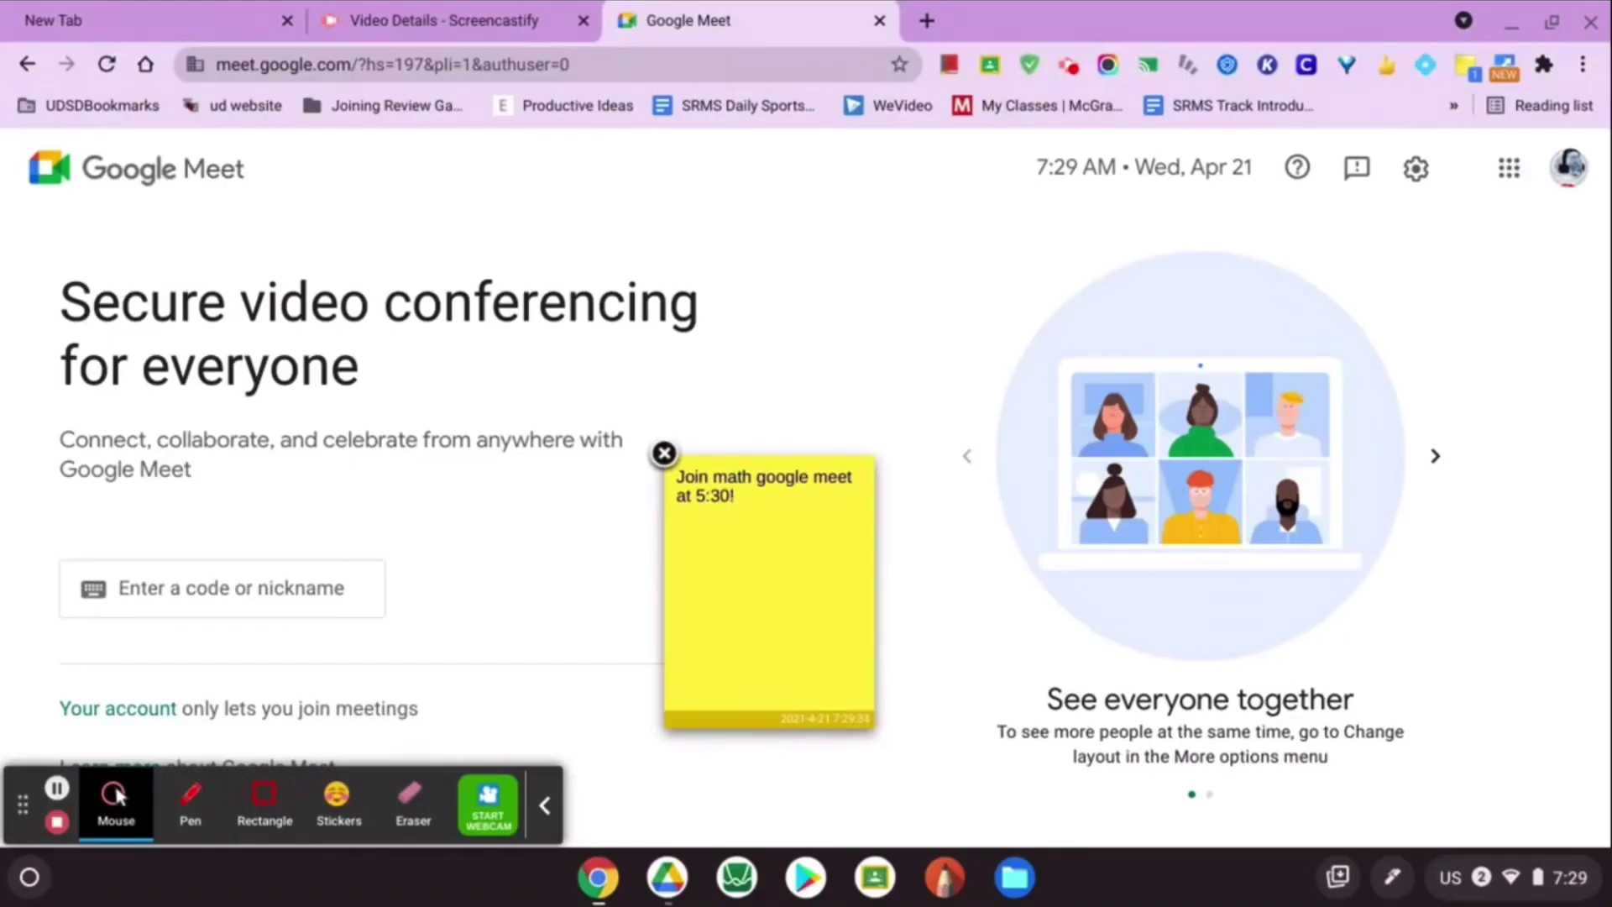
- Move the math-meeting sticky note near the top middle, then lower on the Meet page
{"action": "left_click_drag", "start_coordinate": [774, 579], "coordinate": [878, 377]}
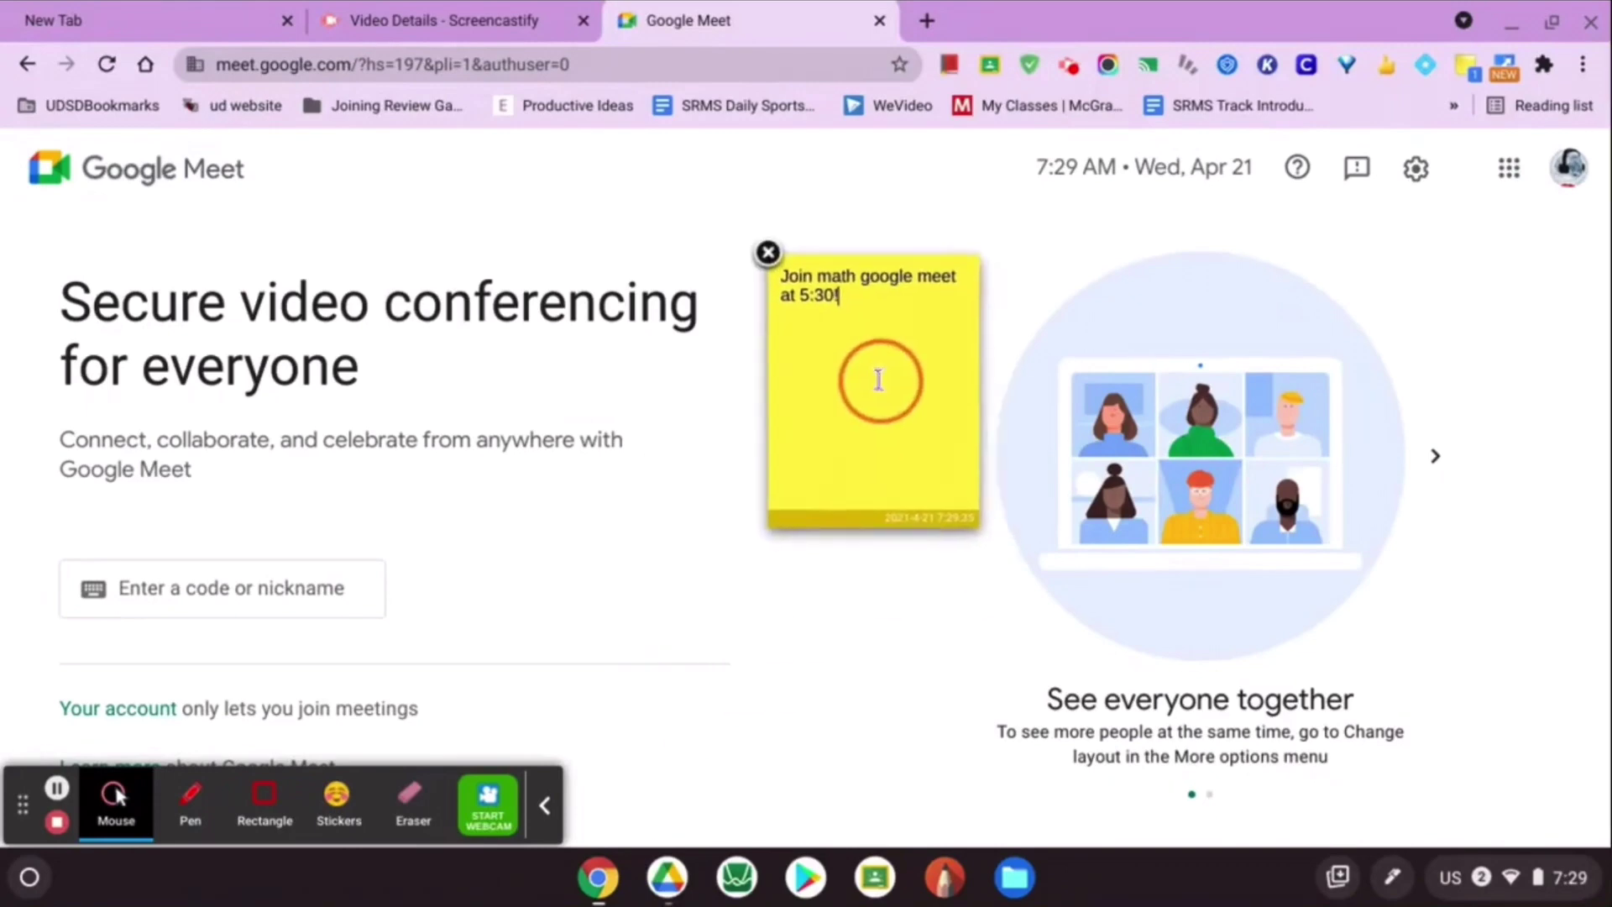
{"action": "left_click", "coordinate": [195, 18]}
{"action": "left_click", "coordinate": [705, 19]}
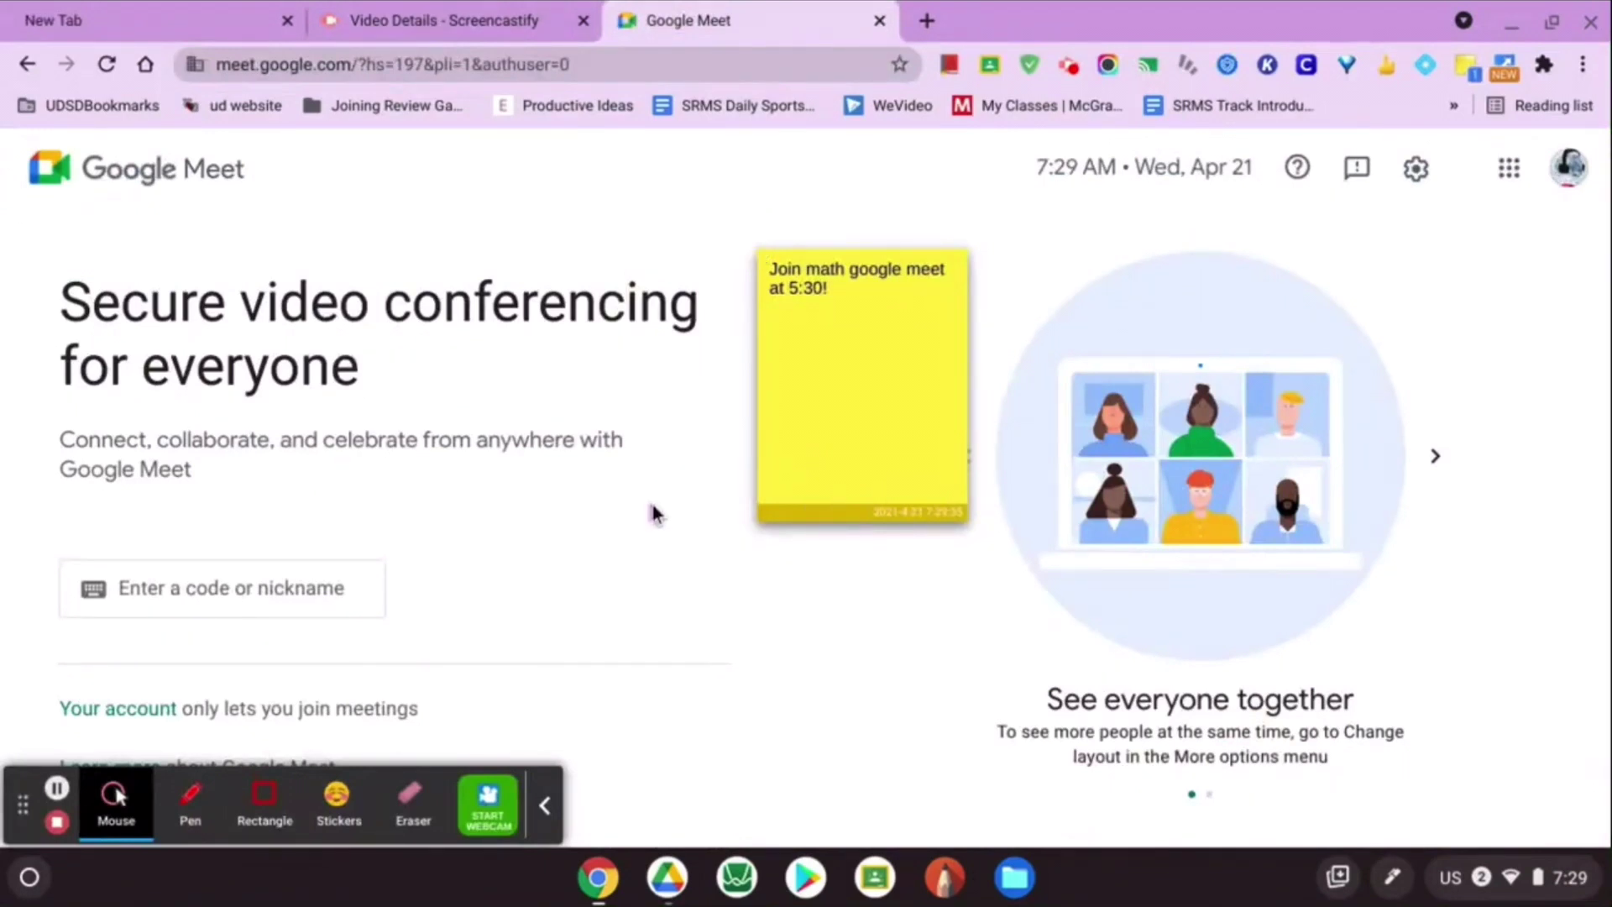
{"action": "left_click_drag", "start_coordinate": [889, 398], "coordinate": [875, 555]}
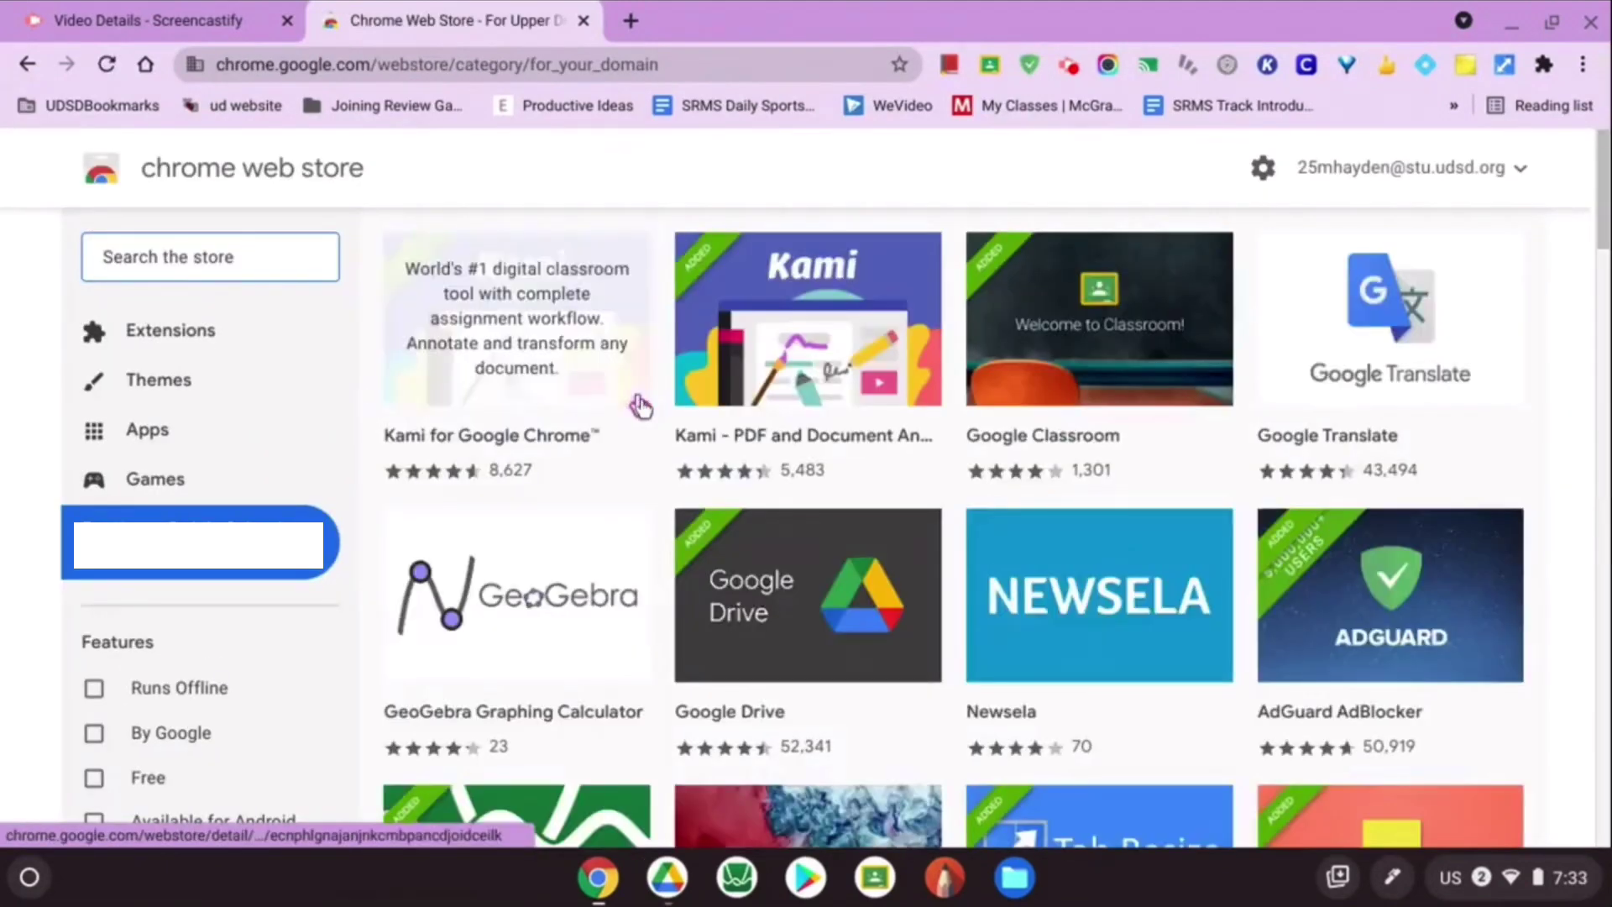
{"action": "scroll", "coordinate": [645, 414], "scroll_direction": "down", "scroll_amount": 5}
{"action": "scroll", "coordinate": [646, 413], "scroll_direction": "down", "scroll_amount": 5}
{"action": "scroll", "coordinate": [646, 413], "scroll_direction": "up", "scroll_amount": 5}
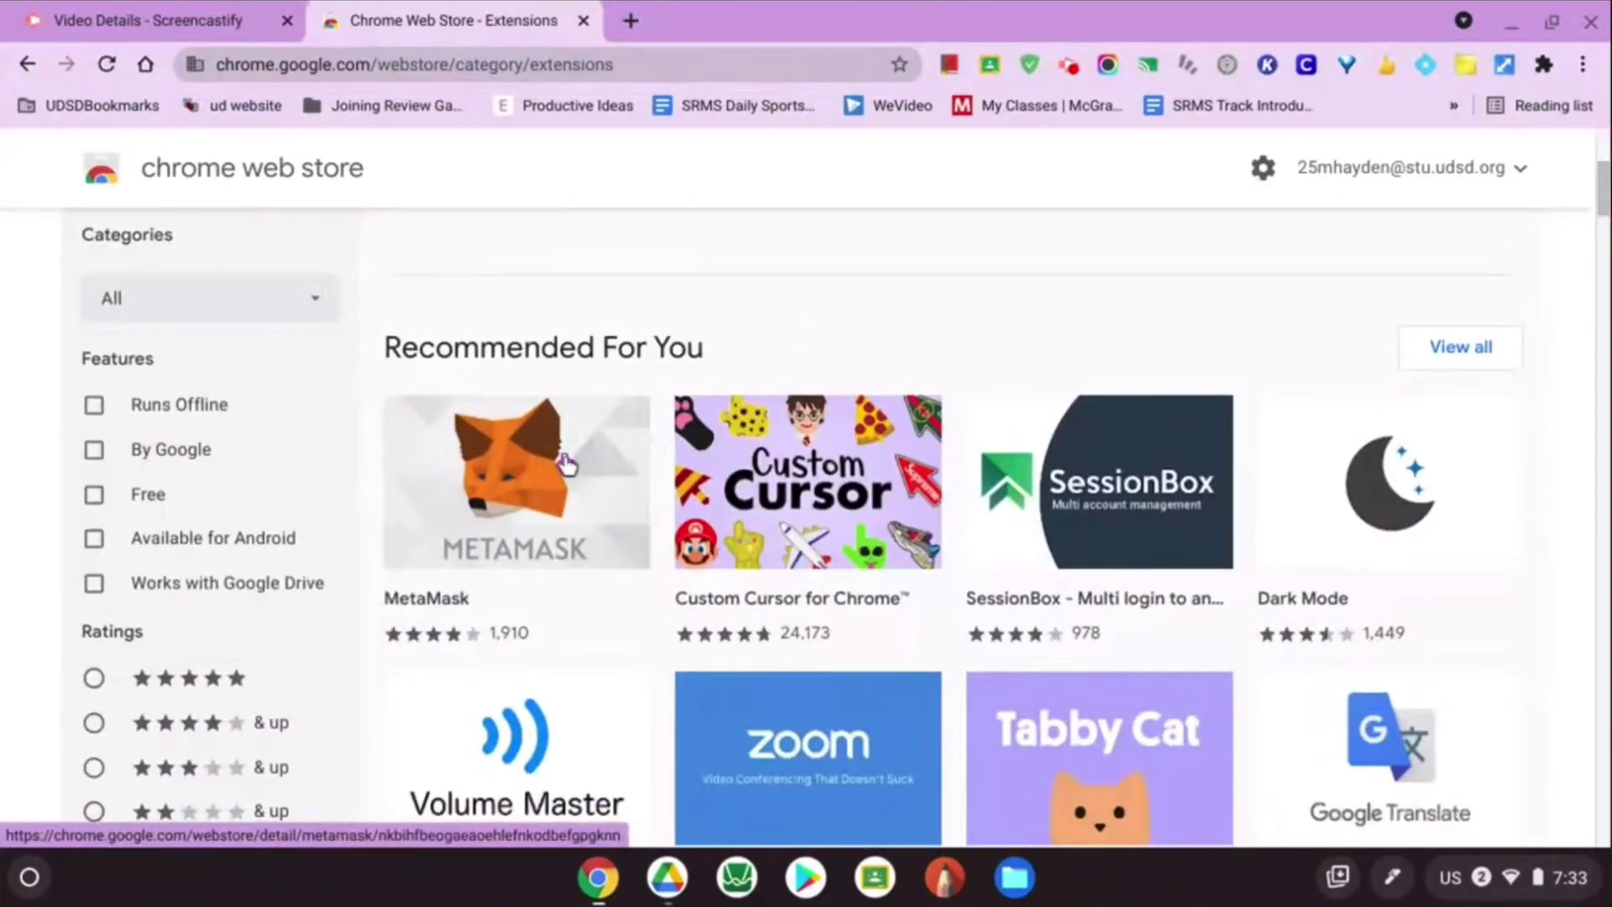
- Browse Custom Cursor's screenshots, then open the Todoist for Chrome page from Extensions
{"action": "left_click", "coordinate": [787, 475]}
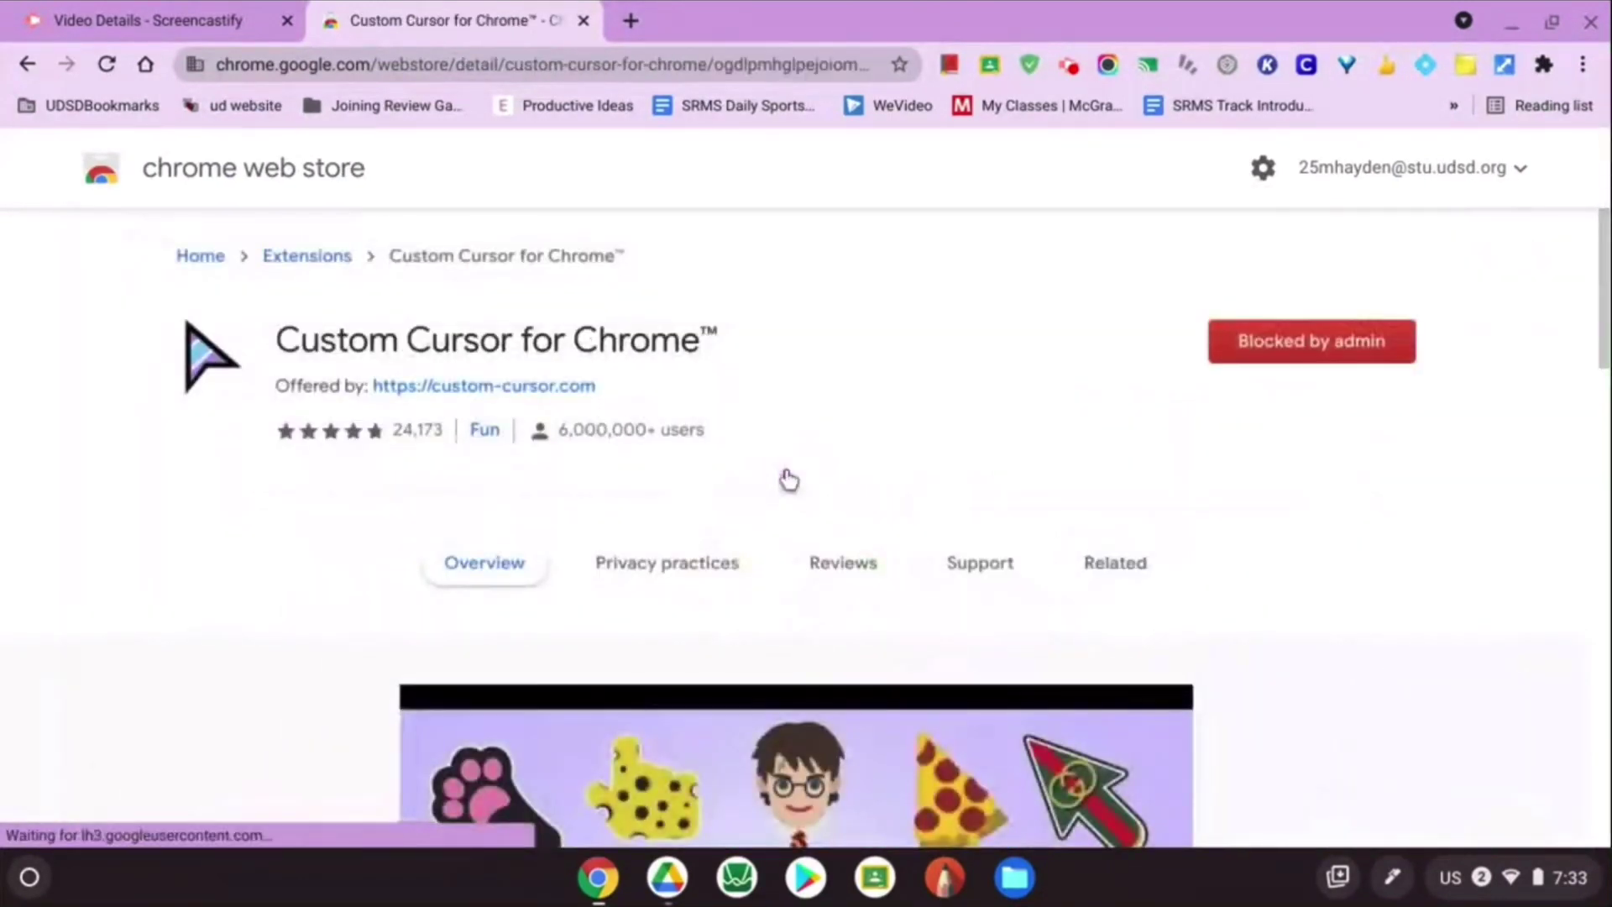
{"action": "scroll", "coordinate": [787, 477], "scroll_direction": "down", "scroll_amount": 3}
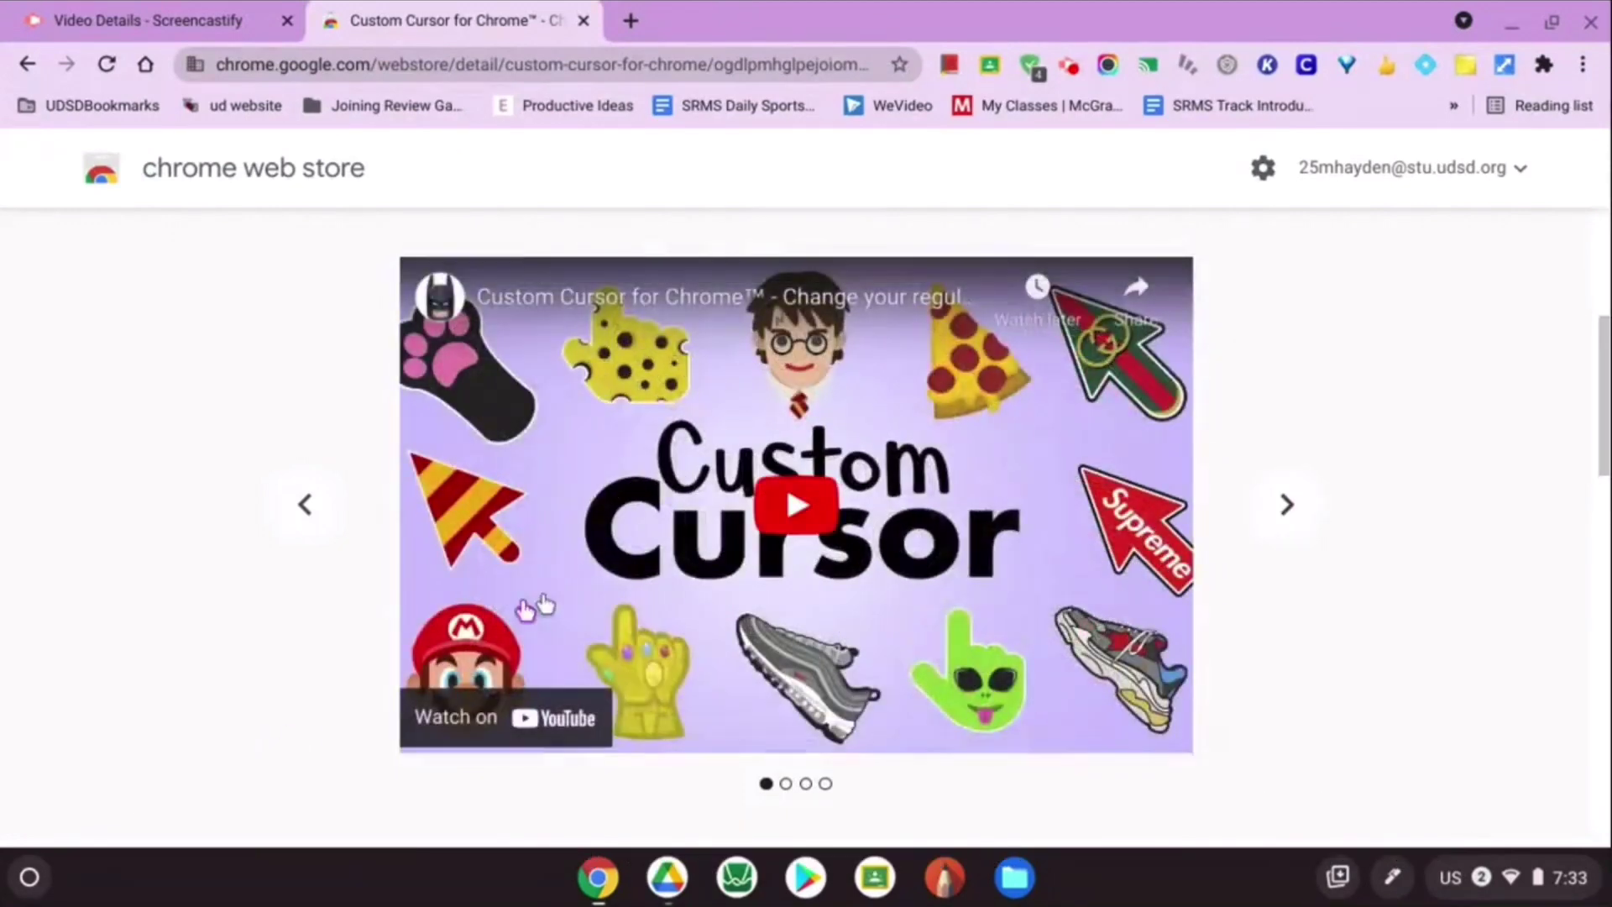
{"action": "left_click", "coordinate": [1290, 507]}
{"action": "left_click", "coordinate": [1290, 506]}
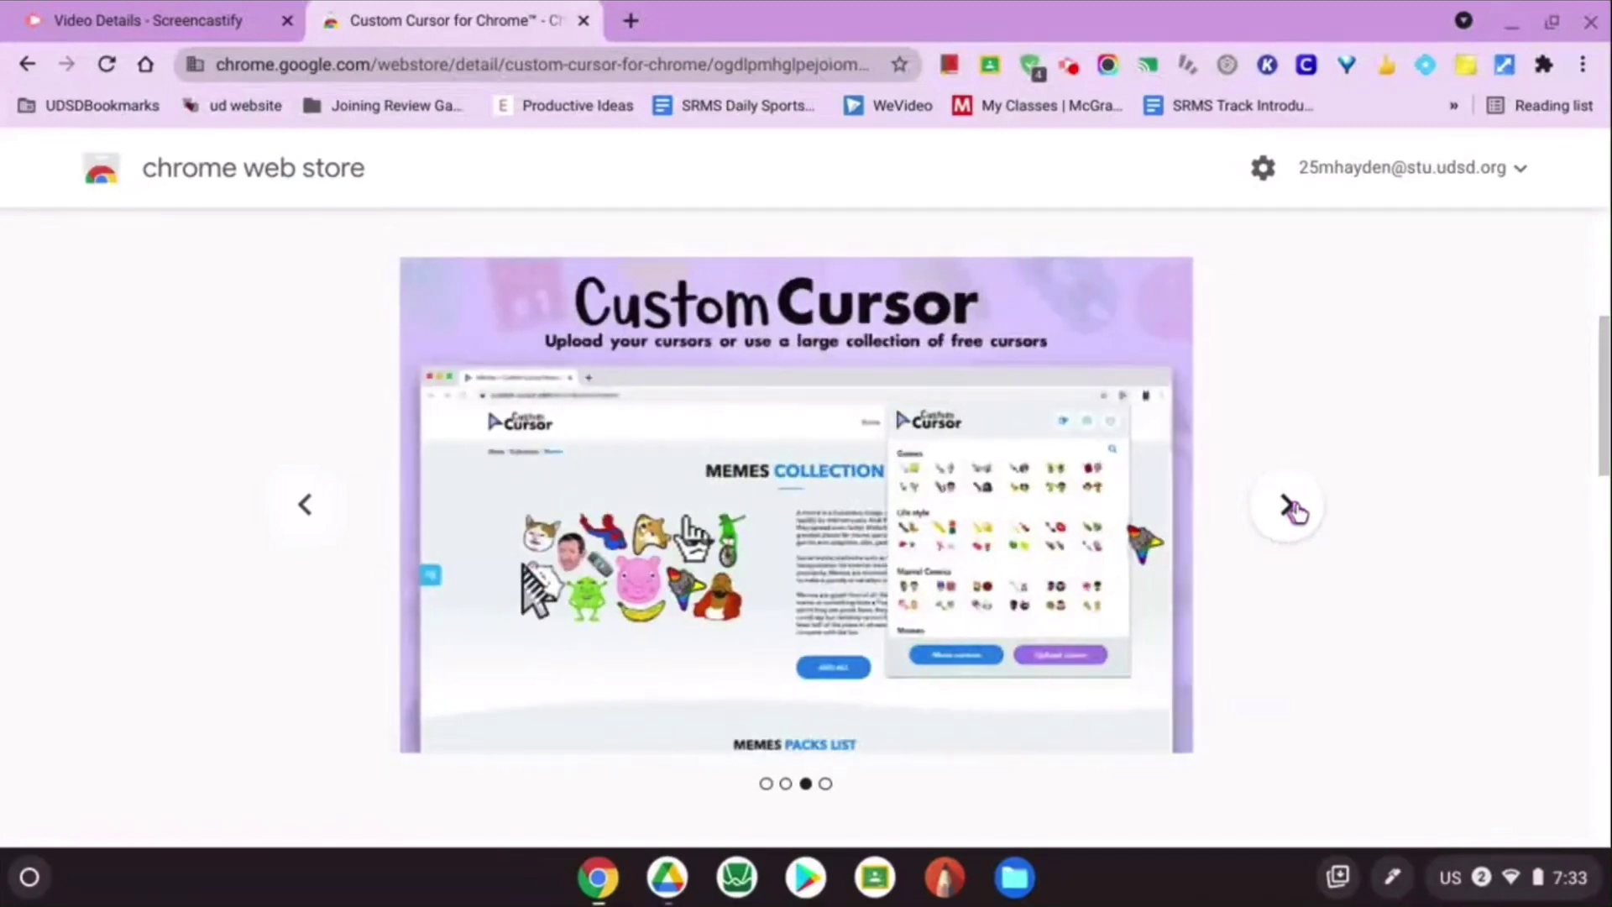
{"action": "left_click", "coordinate": [1293, 509]}
{"action": "scroll", "coordinate": [1294, 509], "scroll_direction": "down", "scroll_amount": 5}
{"action": "scroll", "coordinate": [1298, 512], "scroll_direction": "down", "scroll_amount": 3}
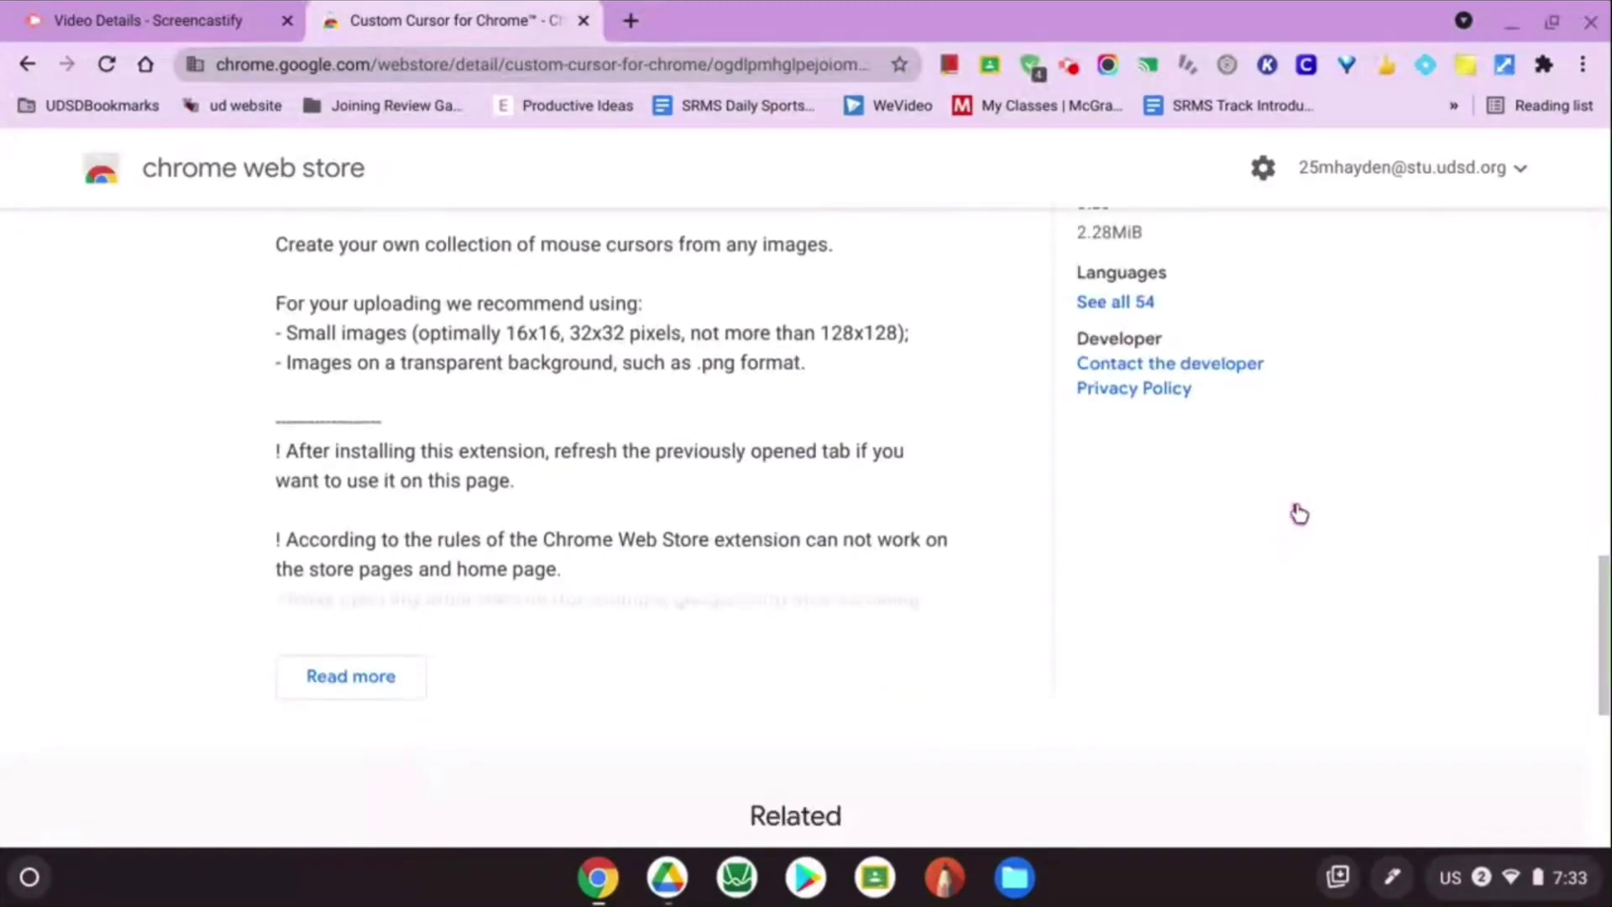
{"action": "scroll", "coordinate": [1298, 513], "scroll_direction": "up", "scroll_amount": 5}
{"action": "scroll", "coordinate": [1297, 512], "scroll_direction": "up", "scroll_amount": 4}
{"action": "scroll", "coordinate": [1299, 512], "scroll_direction": "down", "scroll_amount": 2}
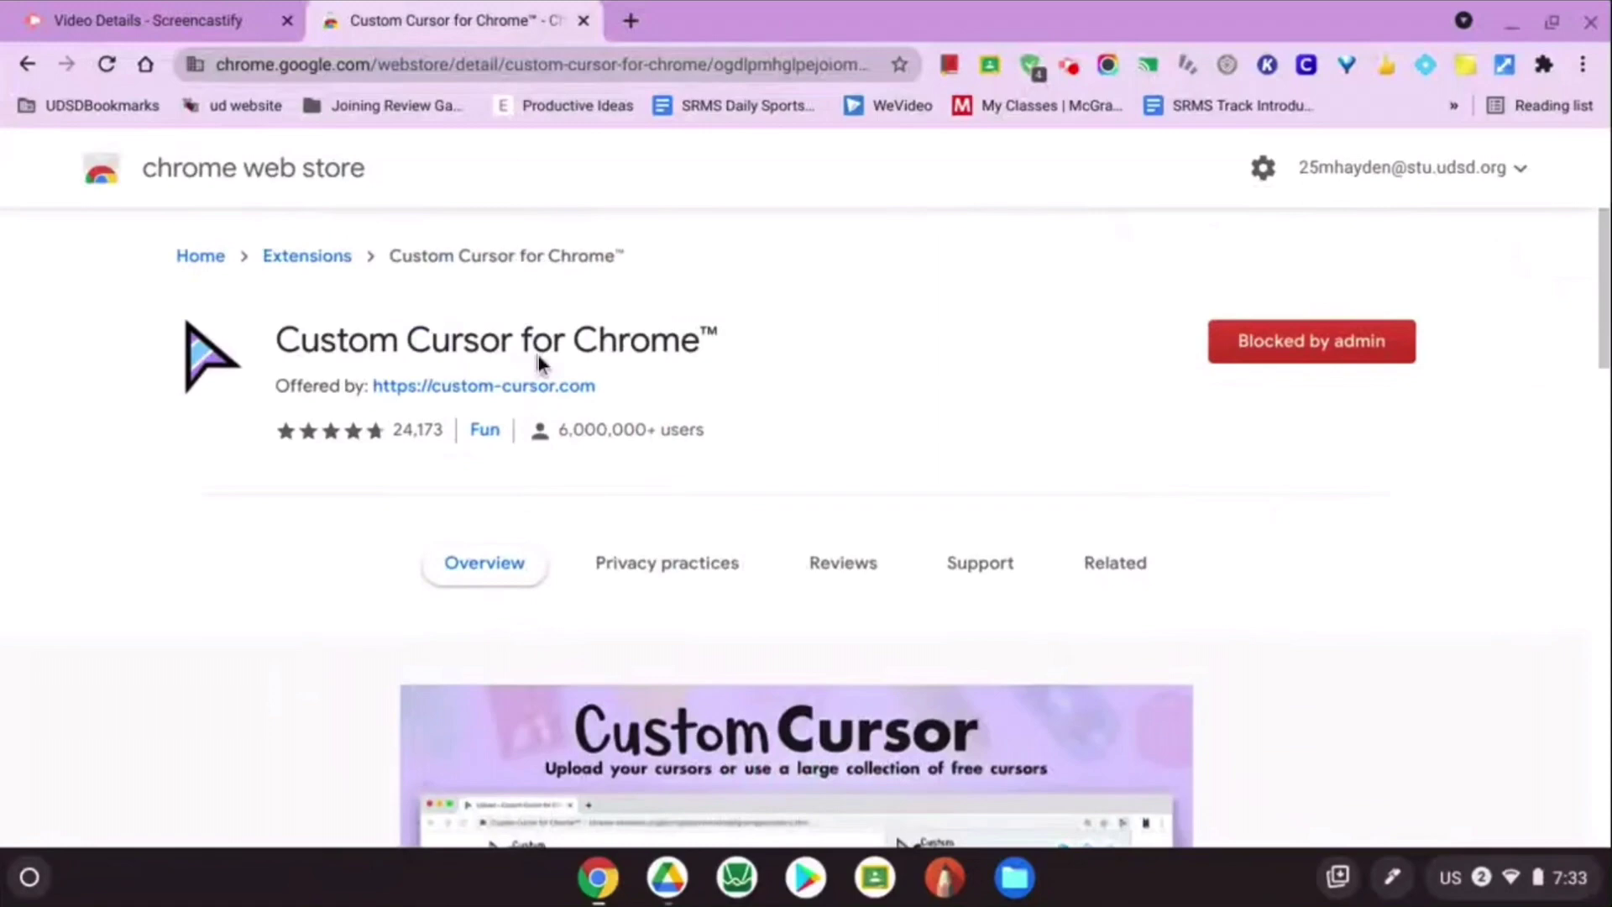
{"action": "left_click", "coordinate": [284, 262]}
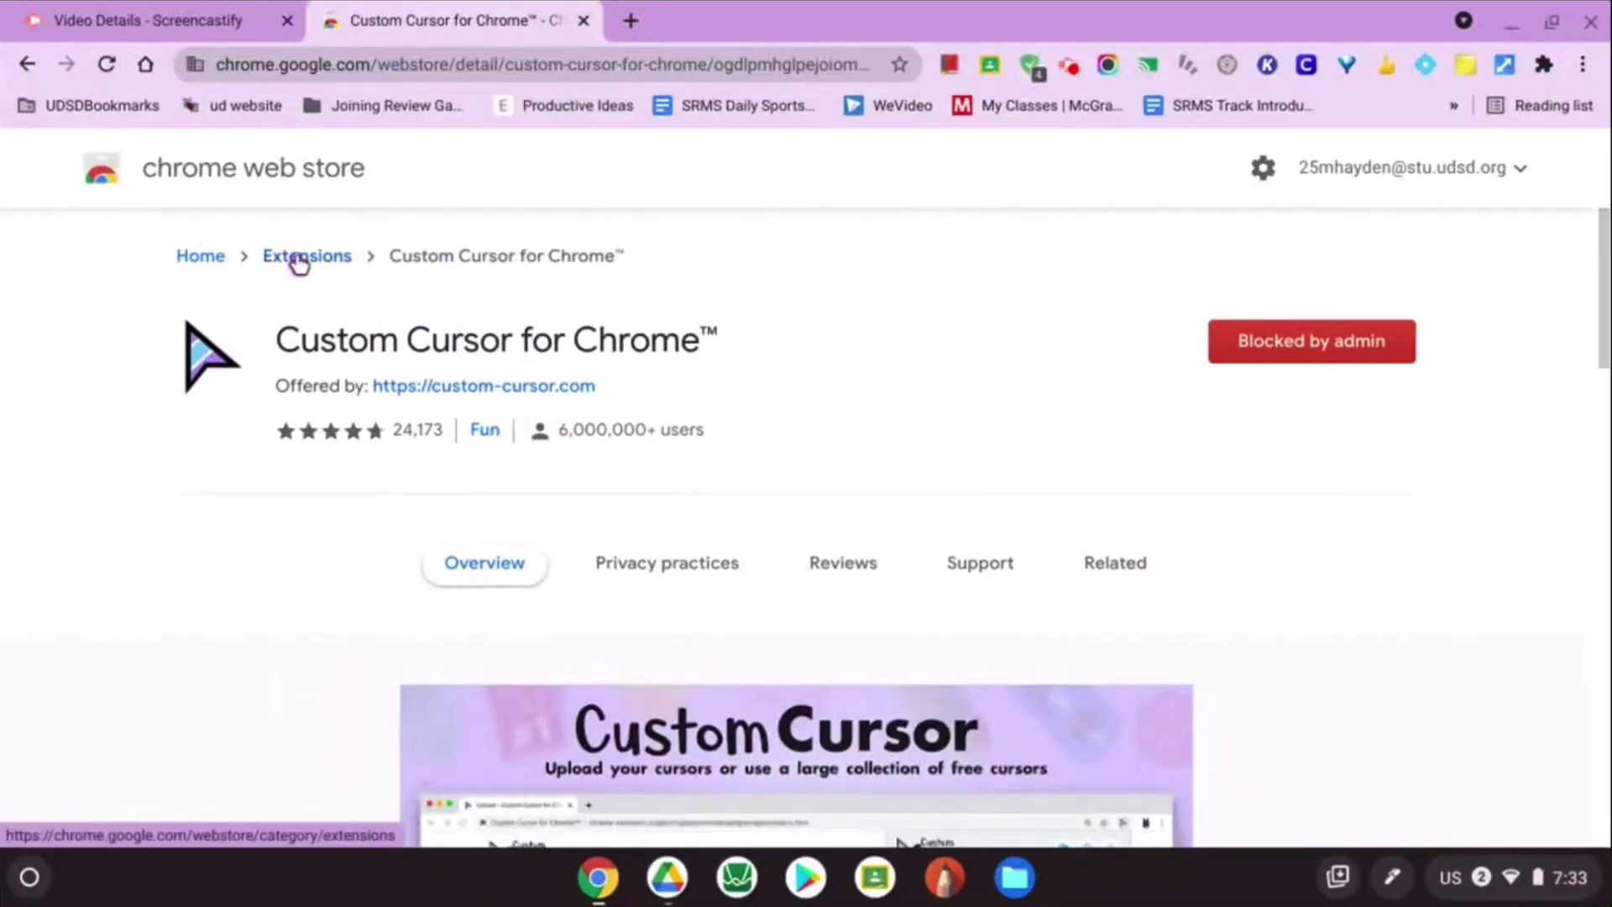
{"action": "scroll", "coordinate": [725, 570], "scroll_direction": "down", "scroll_amount": 2}
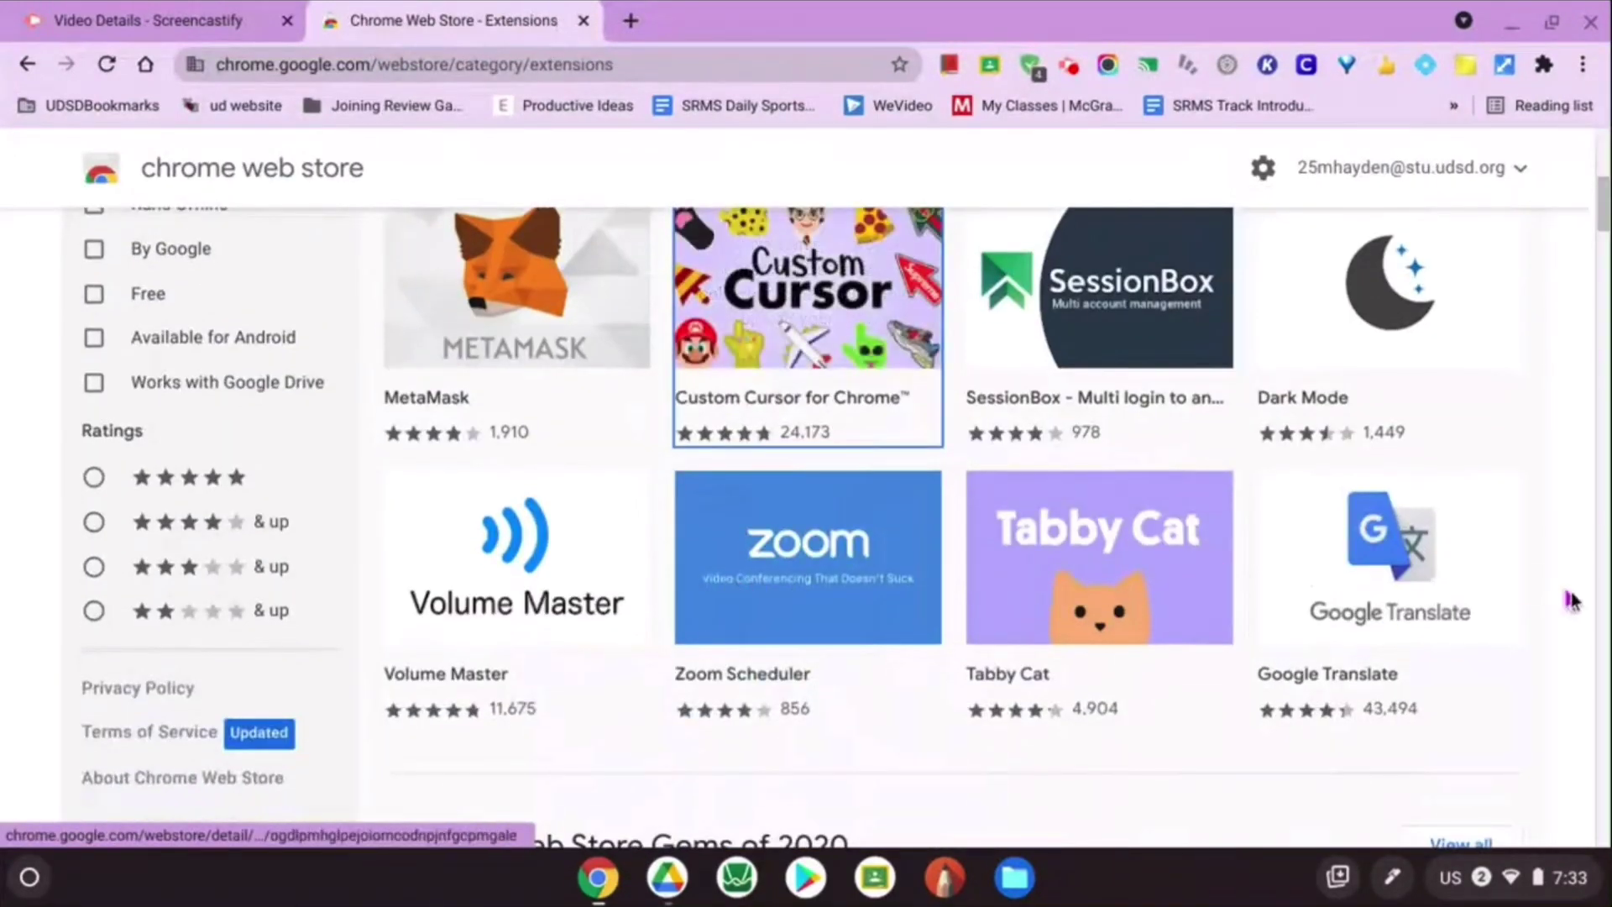
{"action": "scroll", "coordinate": [1568, 605], "scroll_direction": "down", "scroll_amount": 5}
{"action": "scroll", "coordinate": [1582, 612], "scroll_direction": "down", "scroll_amount": 1}
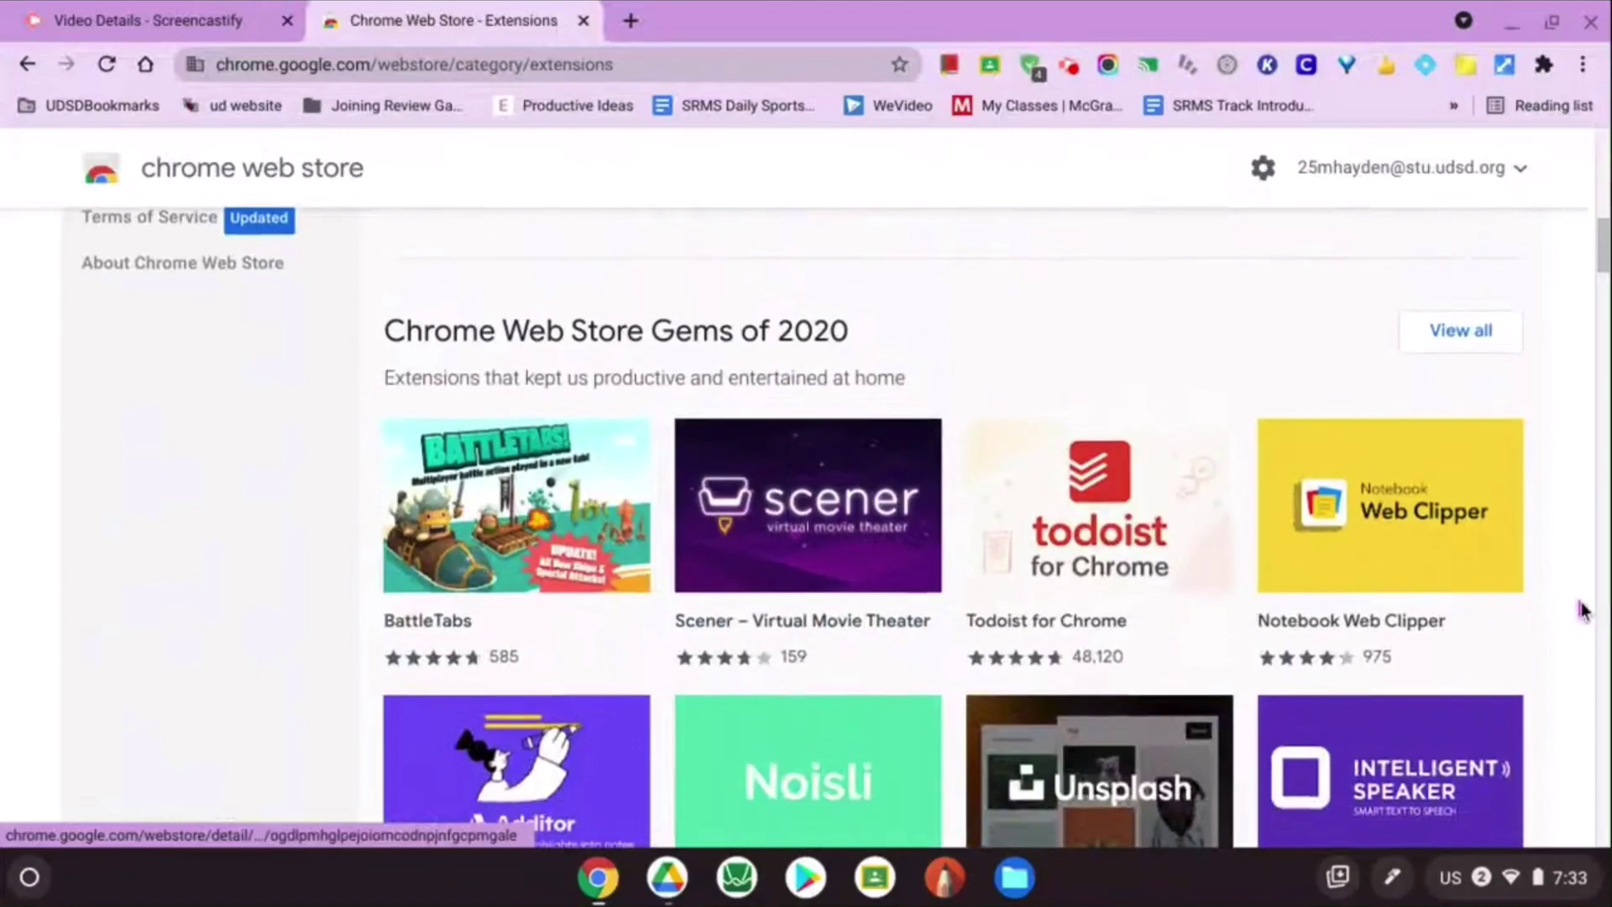
{"action": "left_click", "coordinate": [1128, 506]}
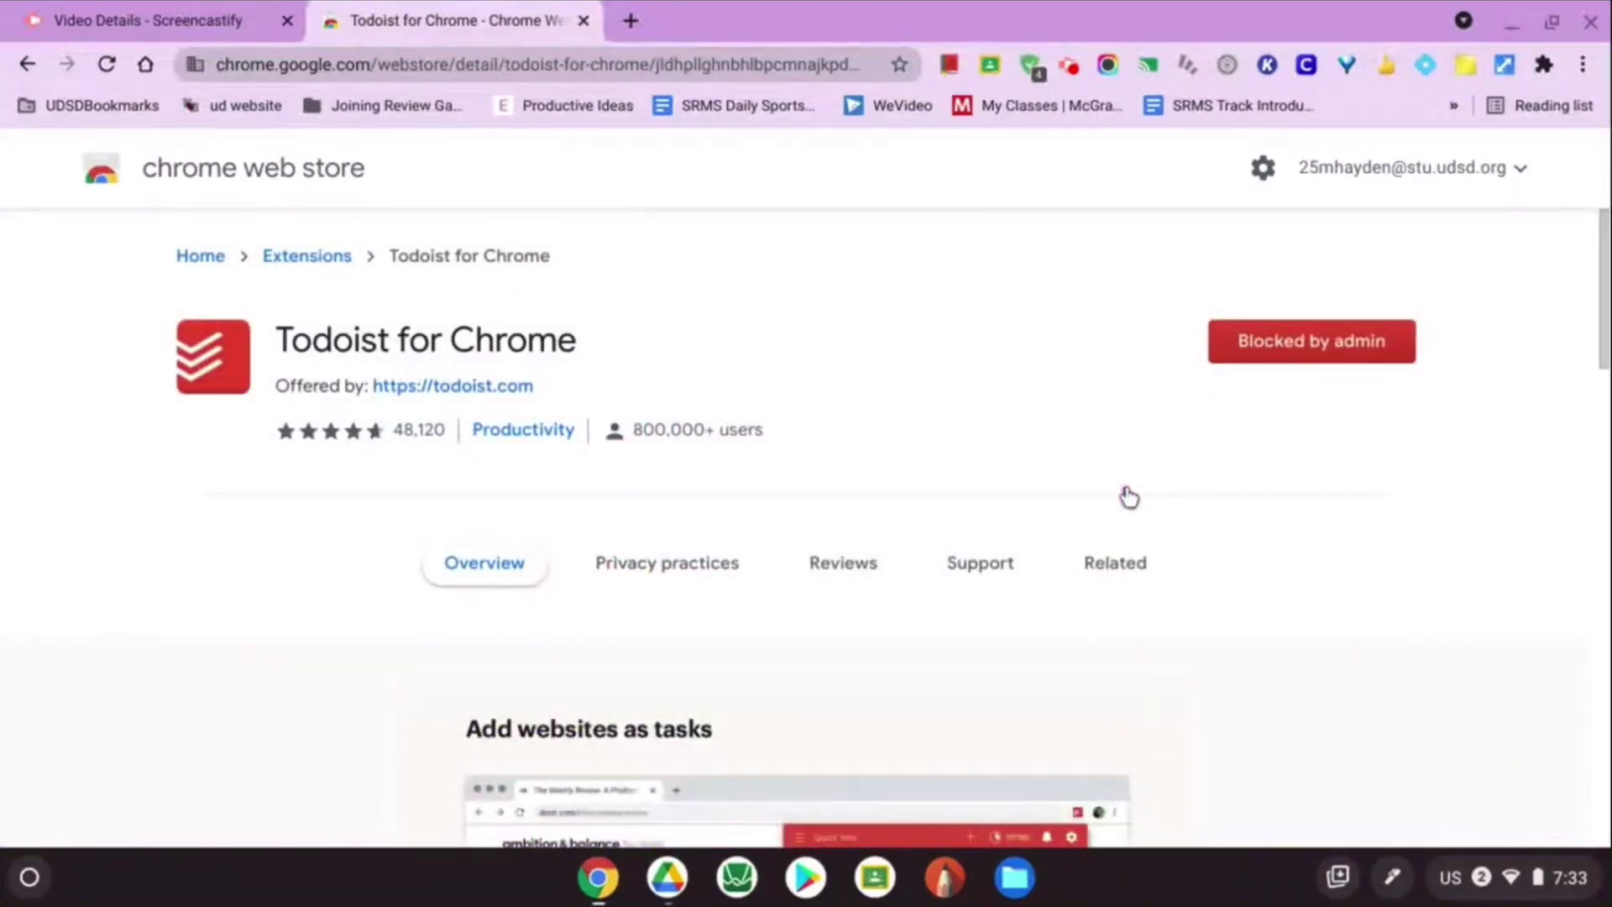
{"action": "scroll", "coordinate": [1128, 496], "scroll_direction": "down", "scroll_amount": 3}
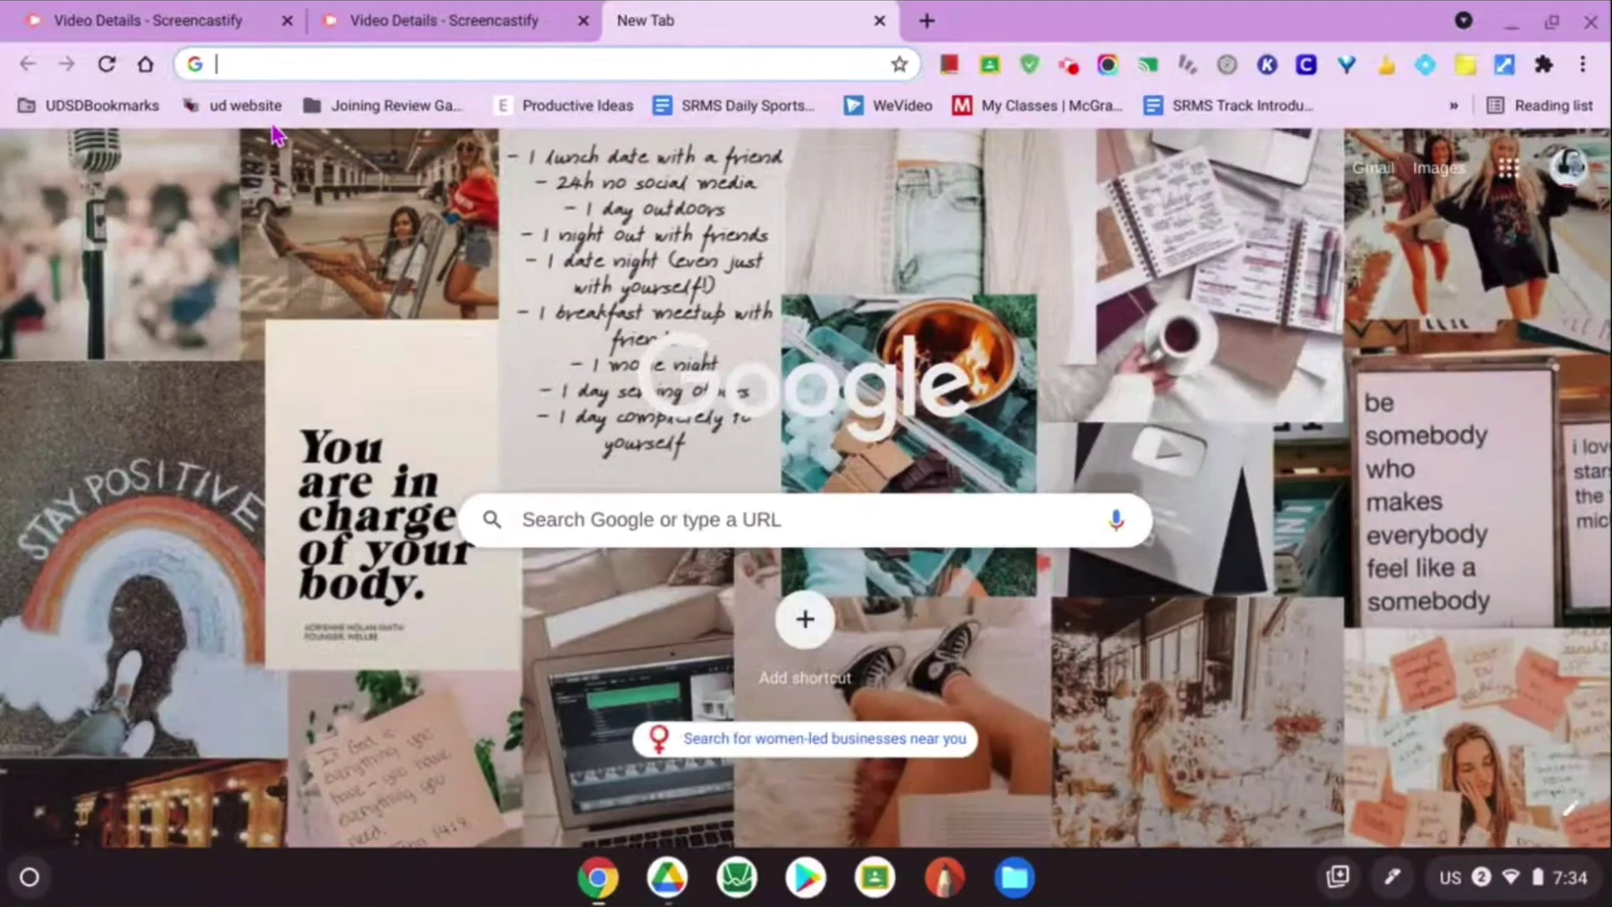
{"action": "type", "text": "notion"}
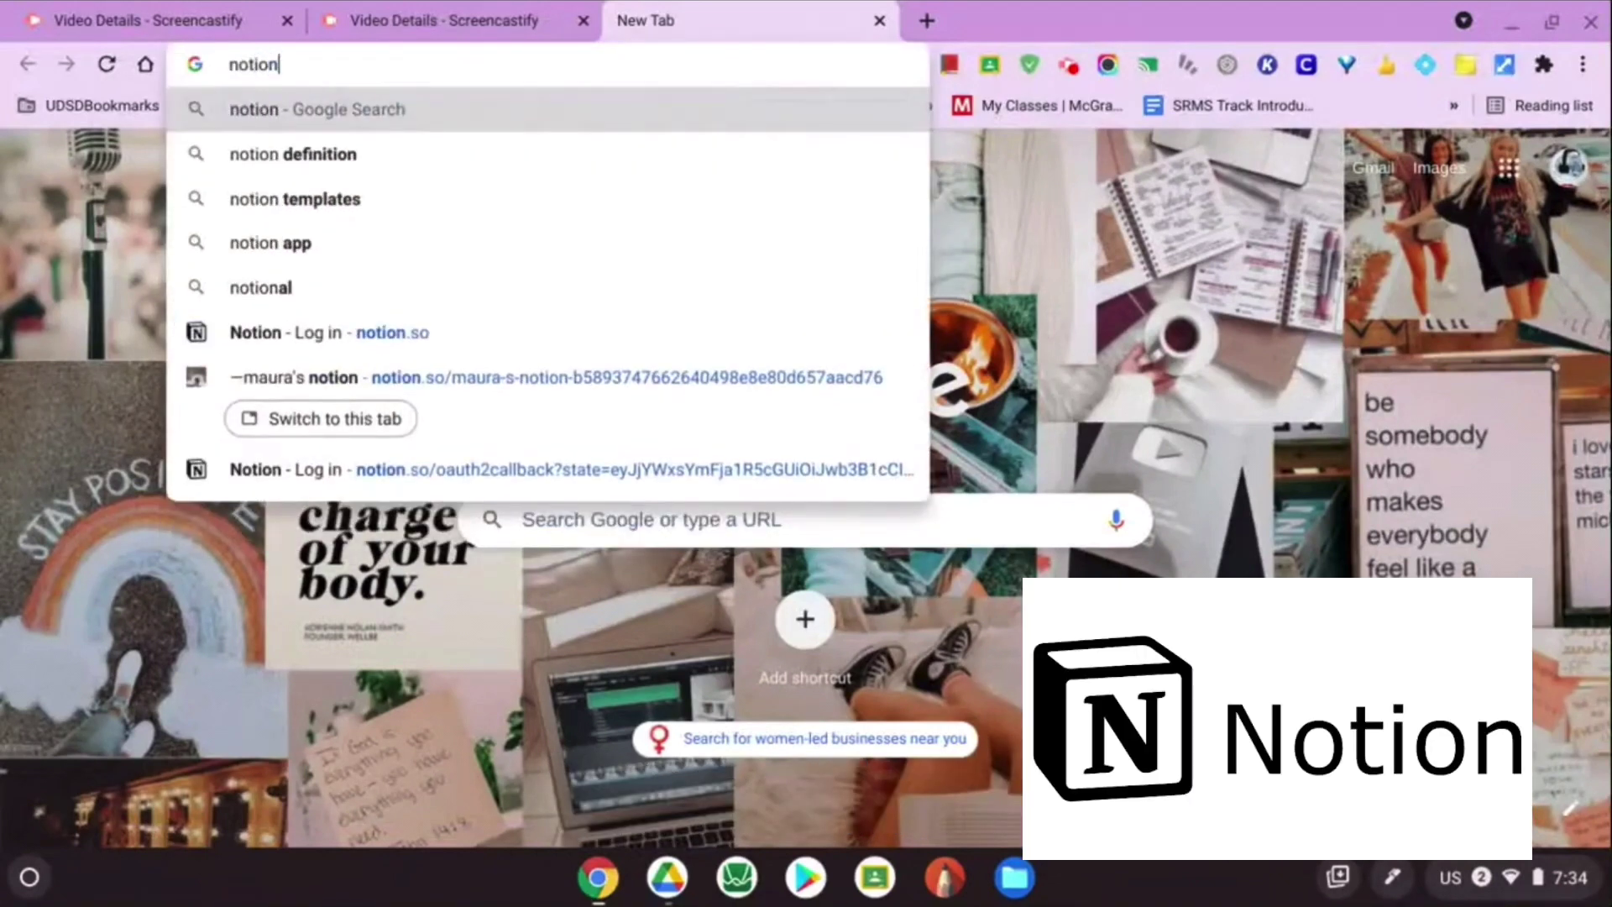
- Go to the personal Notion dashboard and open its school page
{"action": "key", "text": "Return"}
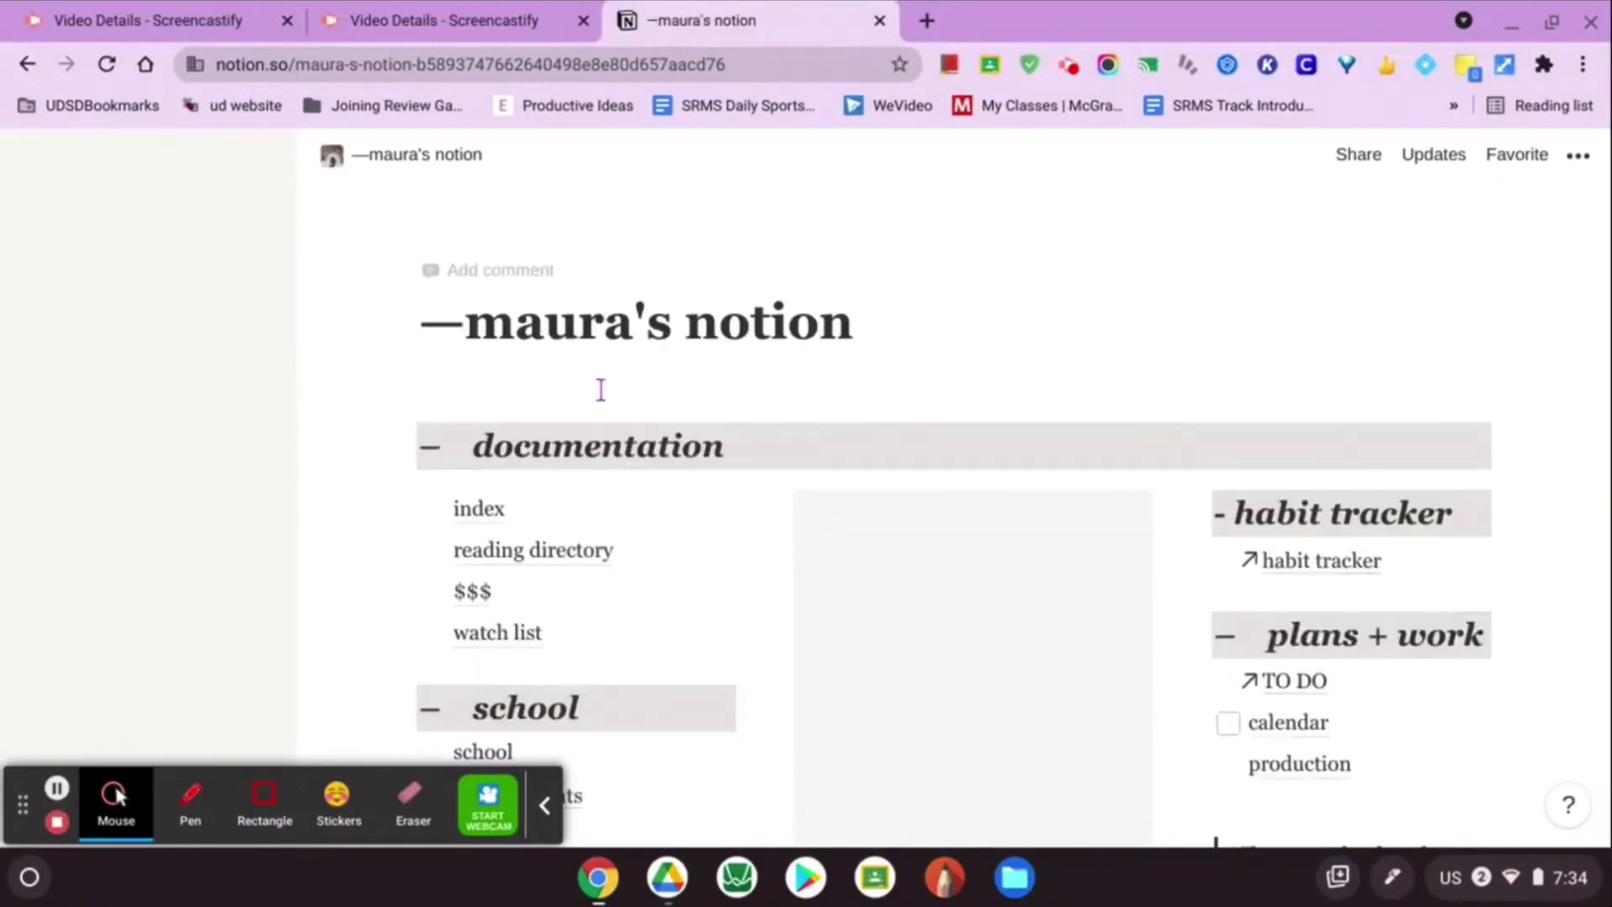
{"action": "scroll", "coordinate": [601, 391], "scroll_direction": "down", "scroll_amount": 3}
{"action": "scroll", "coordinate": [600, 390], "scroll_direction": "down", "scroll_amount": 3}
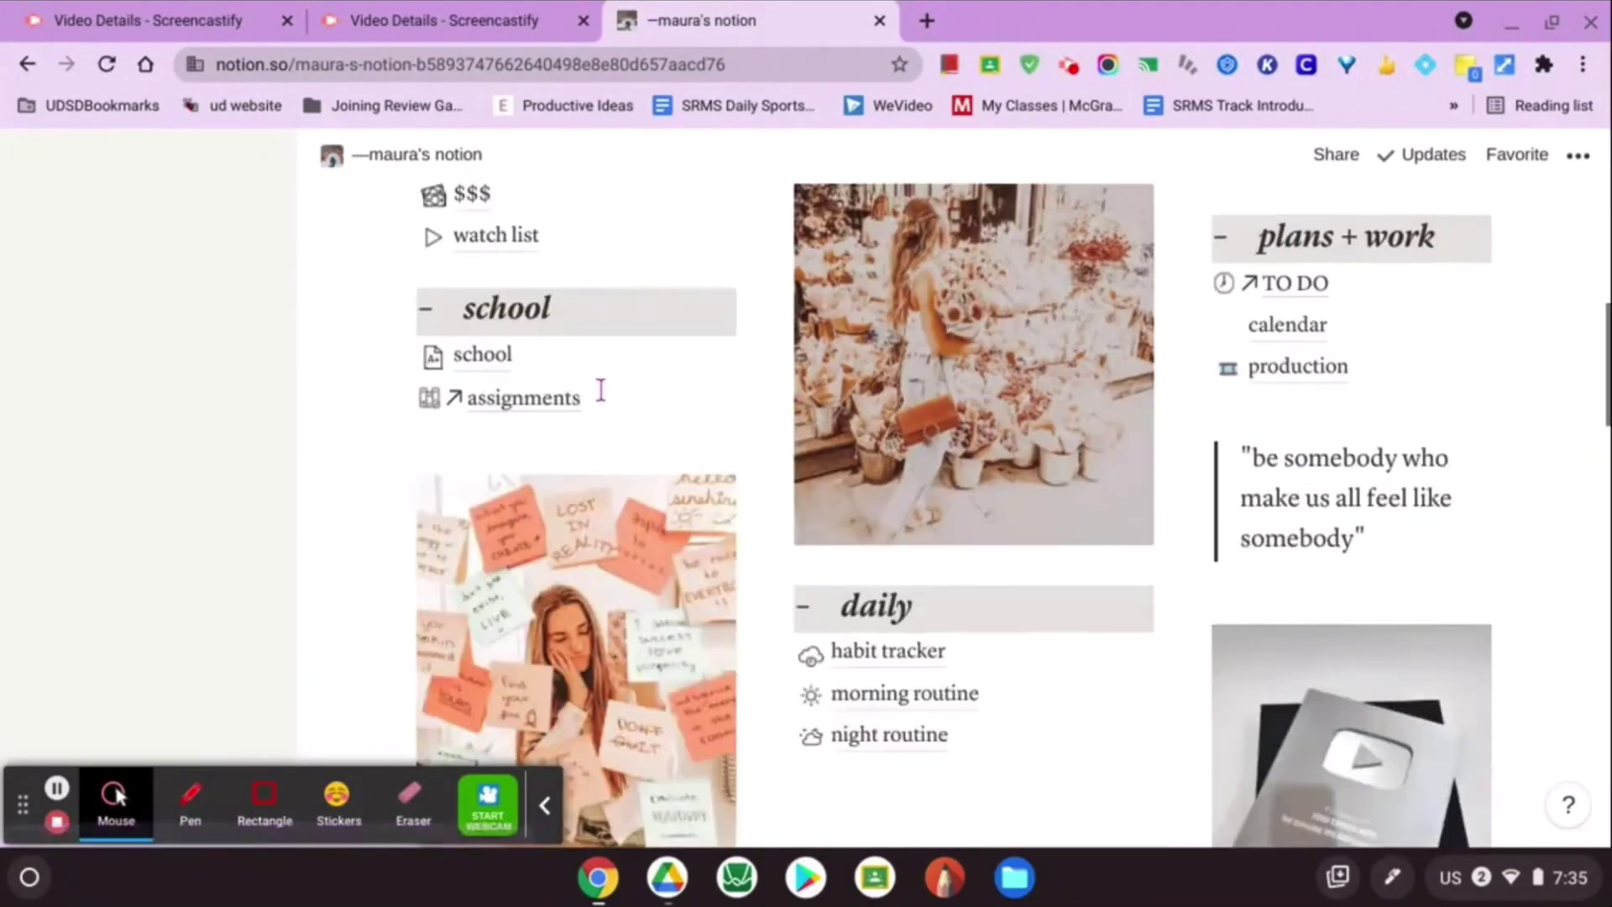
{"action": "scroll", "coordinate": [601, 391], "scroll_direction": "up", "scroll_amount": 5}
{"action": "scroll", "coordinate": [600, 390], "scroll_direction": "up", "scroll_amount": 3}
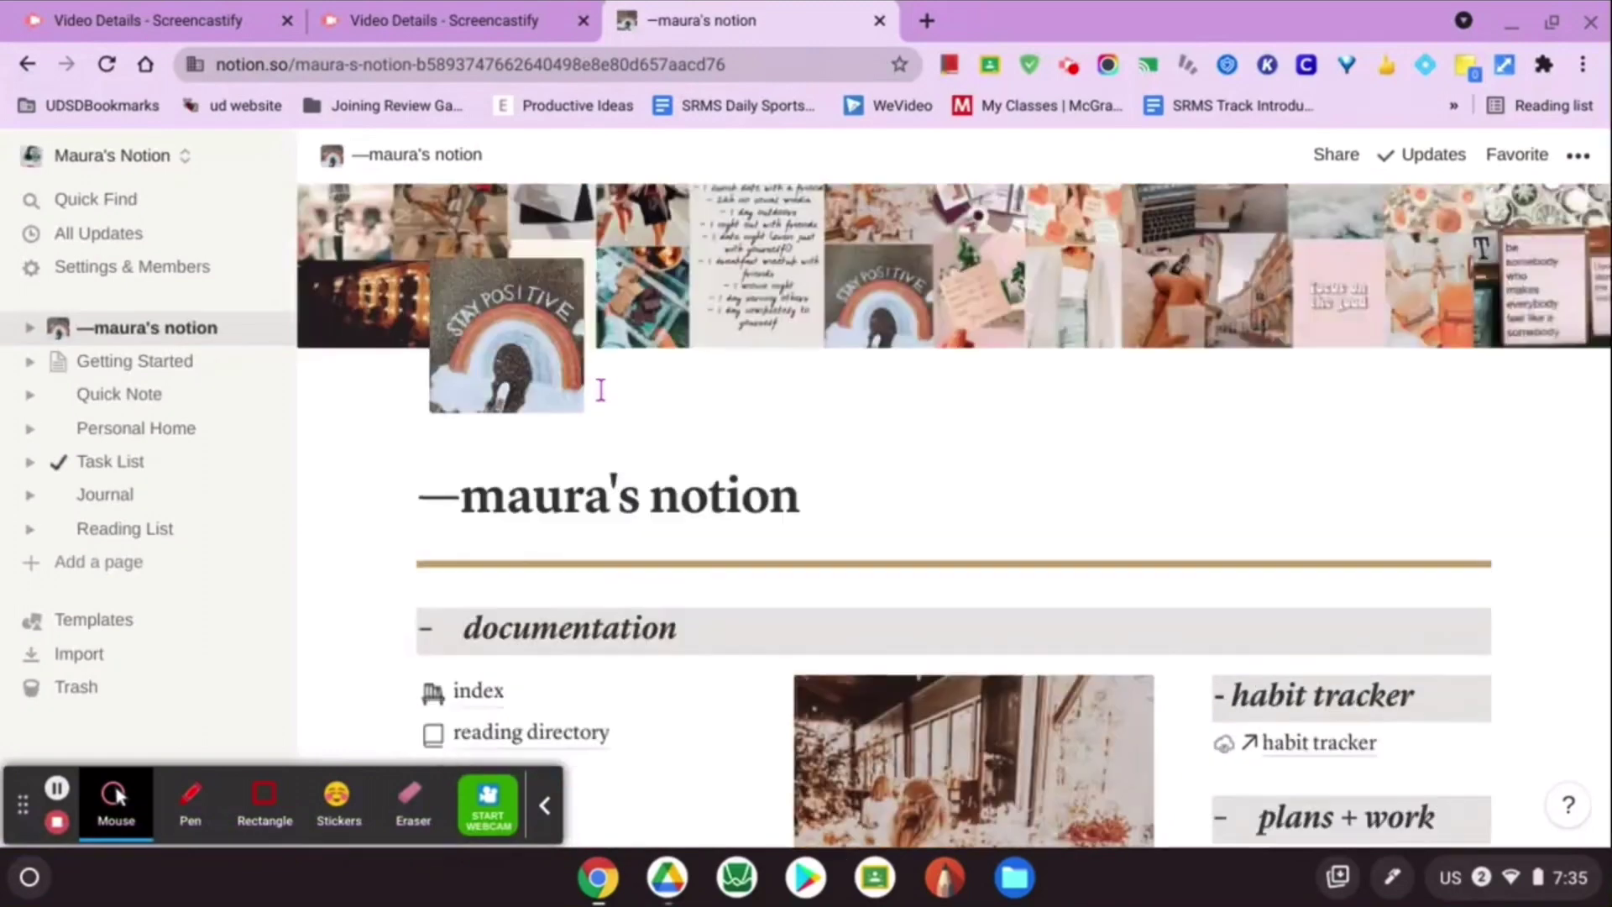
{"action": "scroll", "coordinate": [601, 391], "scroll_direction": "up", "scroll_amount": 2}
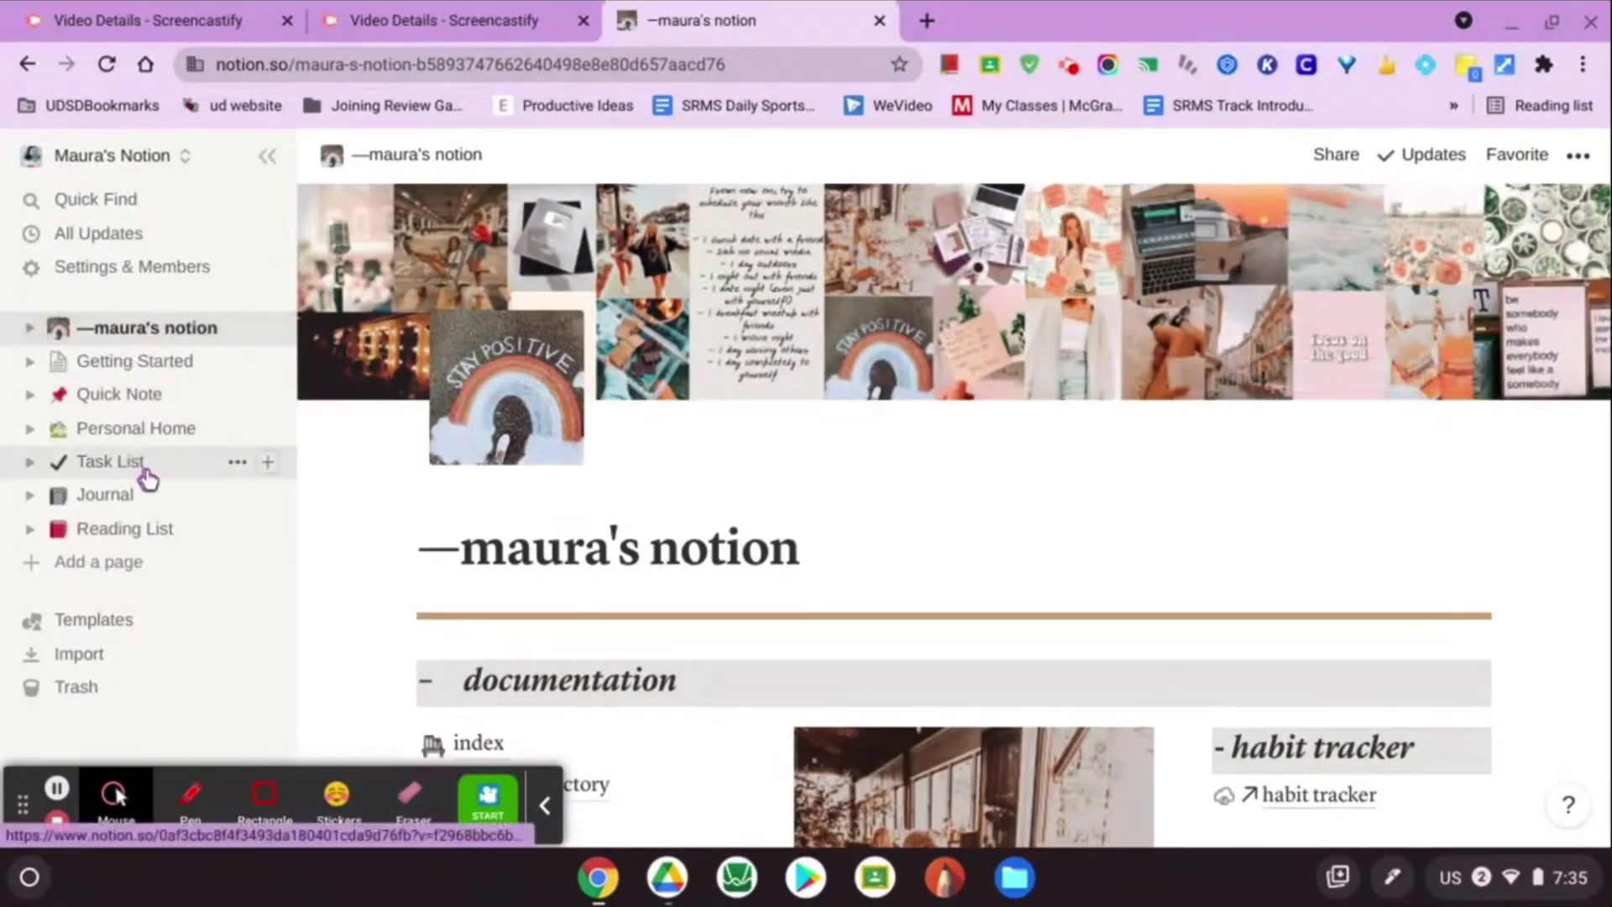
{"action": "left_click", "coordinate": [29, 328]}
{"action": "left_click", "coordinate": [122, 393]}
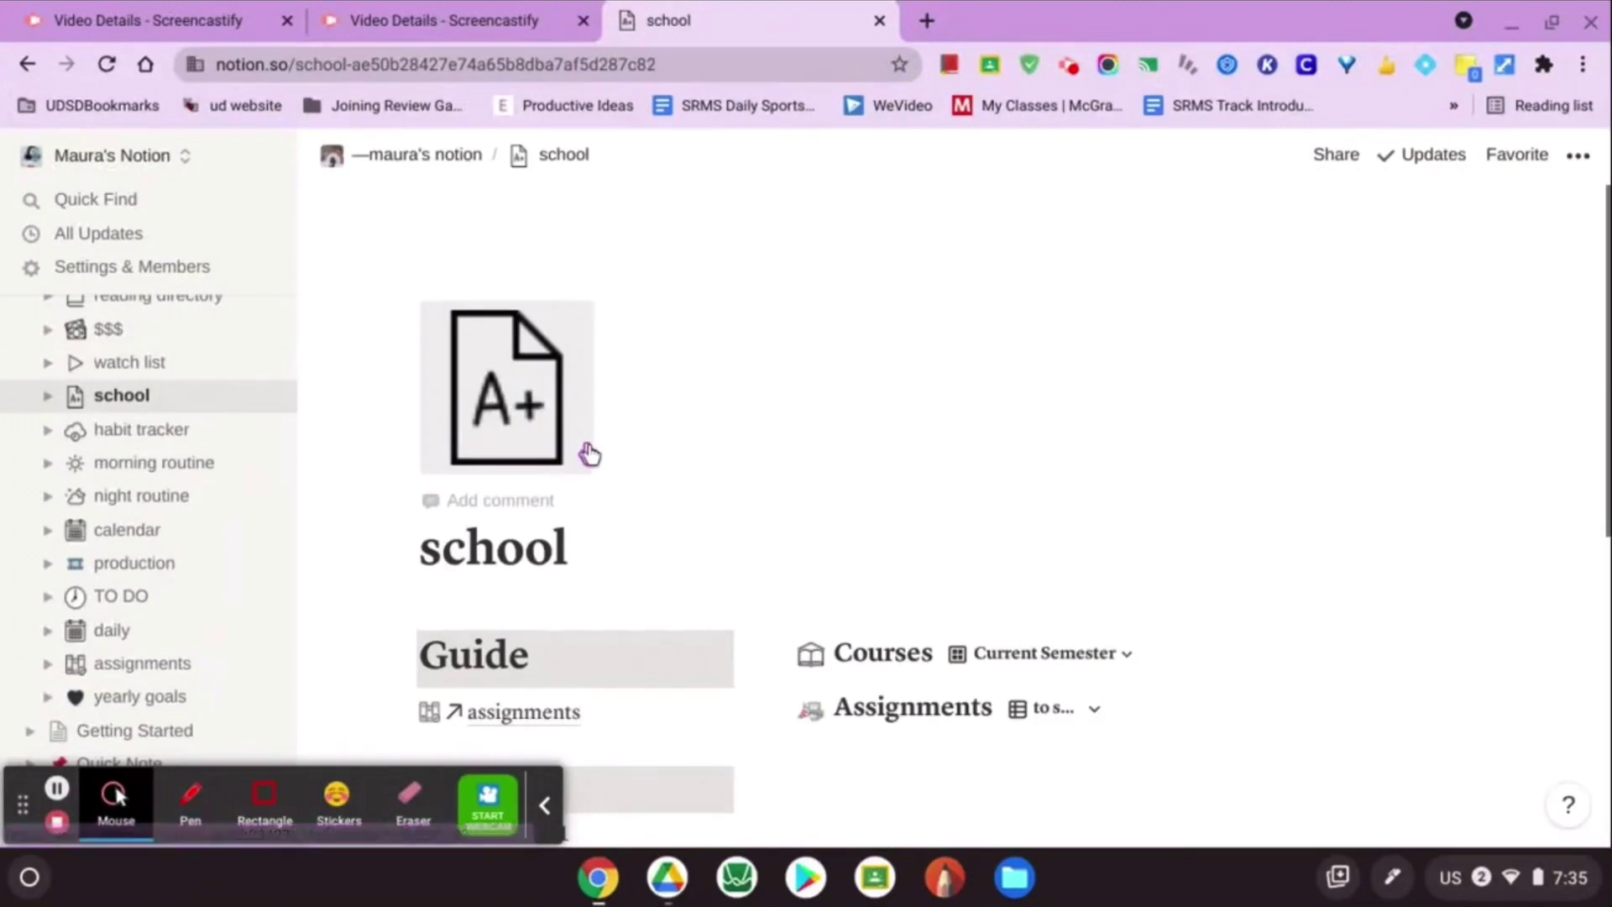
{"action": "scroll", "coordinate": [589, 451], "scroll_direction": "down", "scroll_amount": 5}
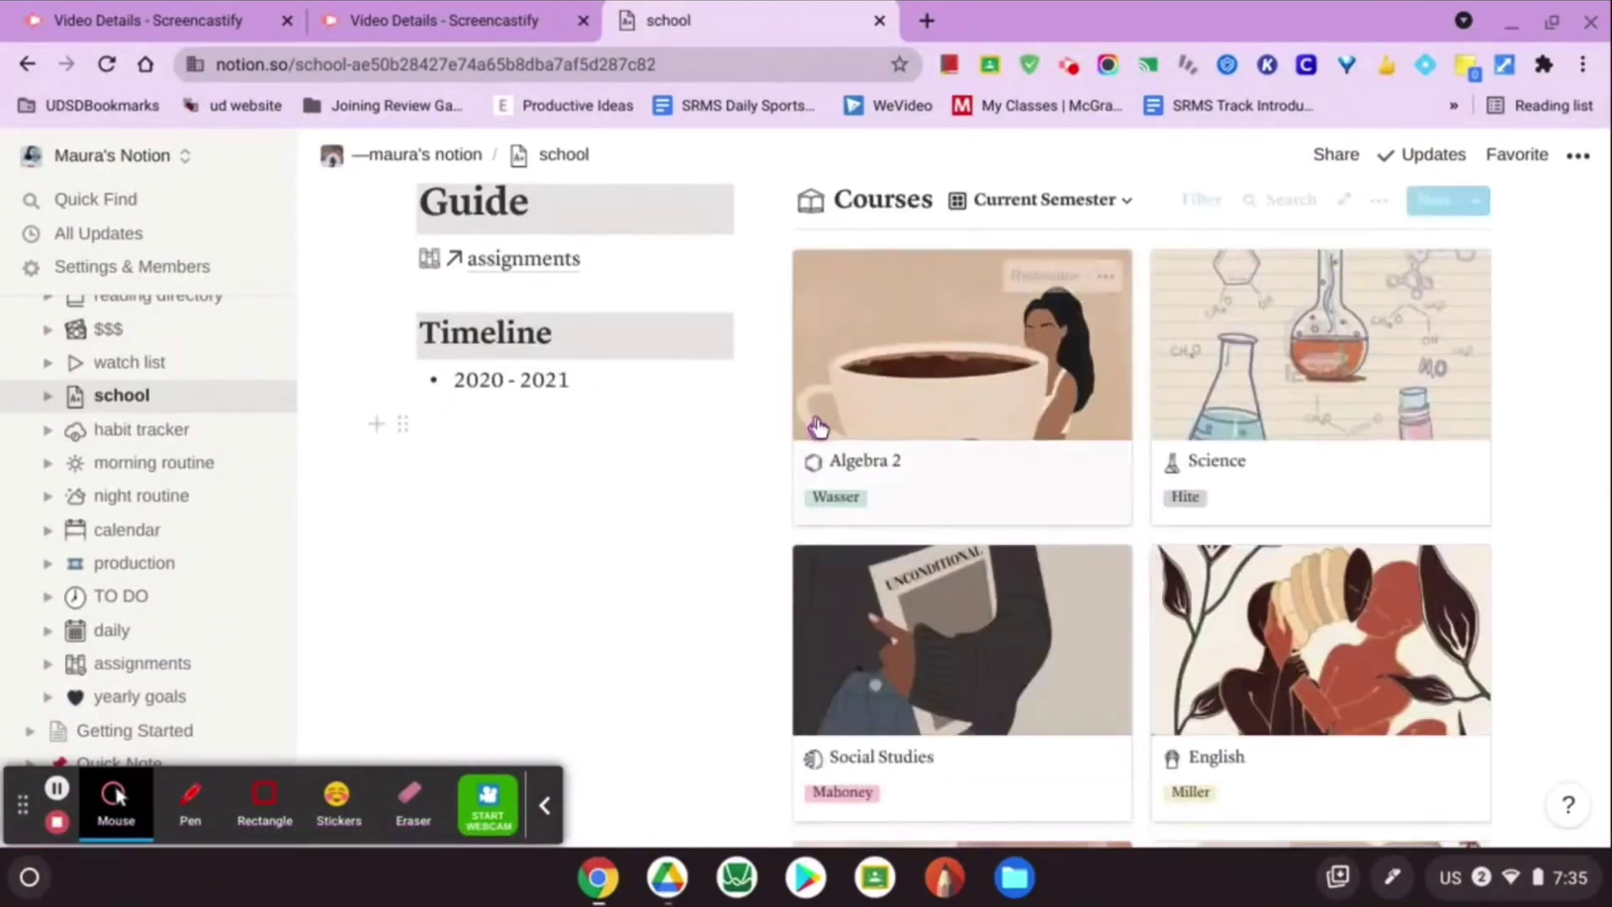
{"action": "scroll", "coordinate": [819, 428], "scroll_direction": "down", "scroll_amount": 2}
{"action": "scroll", "coordinate": [818, 429], "scroll_direction": "down", "scroll_amount": 5}
{"action": "scroll", "coordinate": [820, 429], "scroll_direction": "down", "scroll_amount": 4}
{"action": "scroll", "coordinate": [819, 428], "scroll_direction": "down", "scroll_amount": 4}
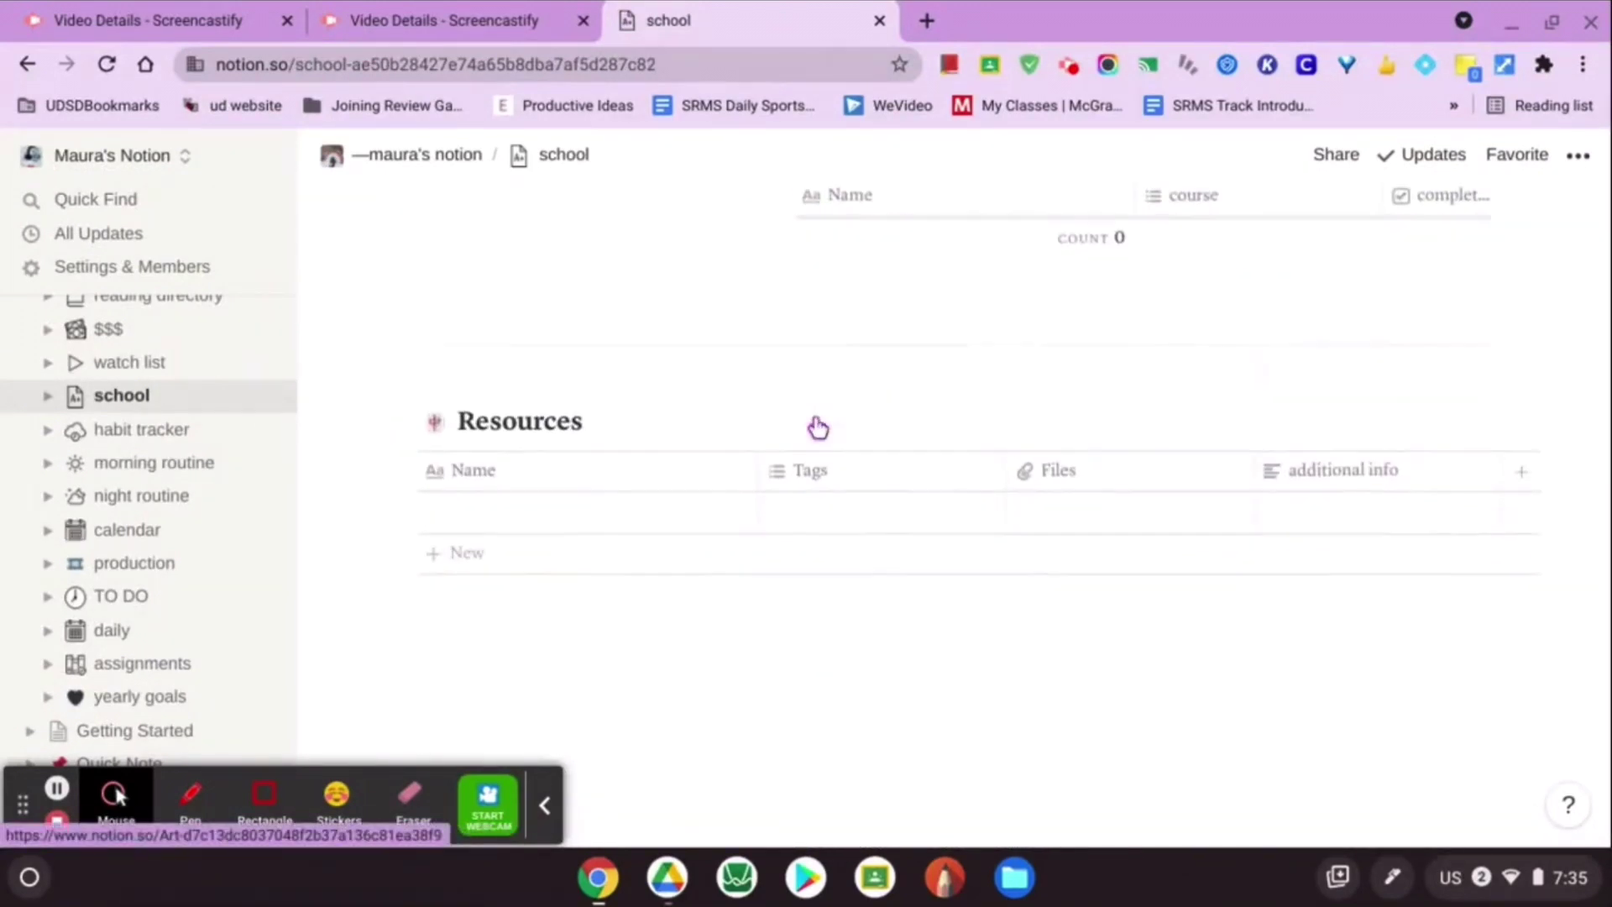
{"action": "scroll", "coordinate": [819, 428], "scroll_direction": "up", "scroll_amount": 10}
{"action": "scroll", "coordinate": [818, 428], "scroll_direction": "up", "scroll_amount": 5}
{"action": "scroll", "coordinate": [818, 429], "scroll_direction": "up", "scroll_amount": 3}
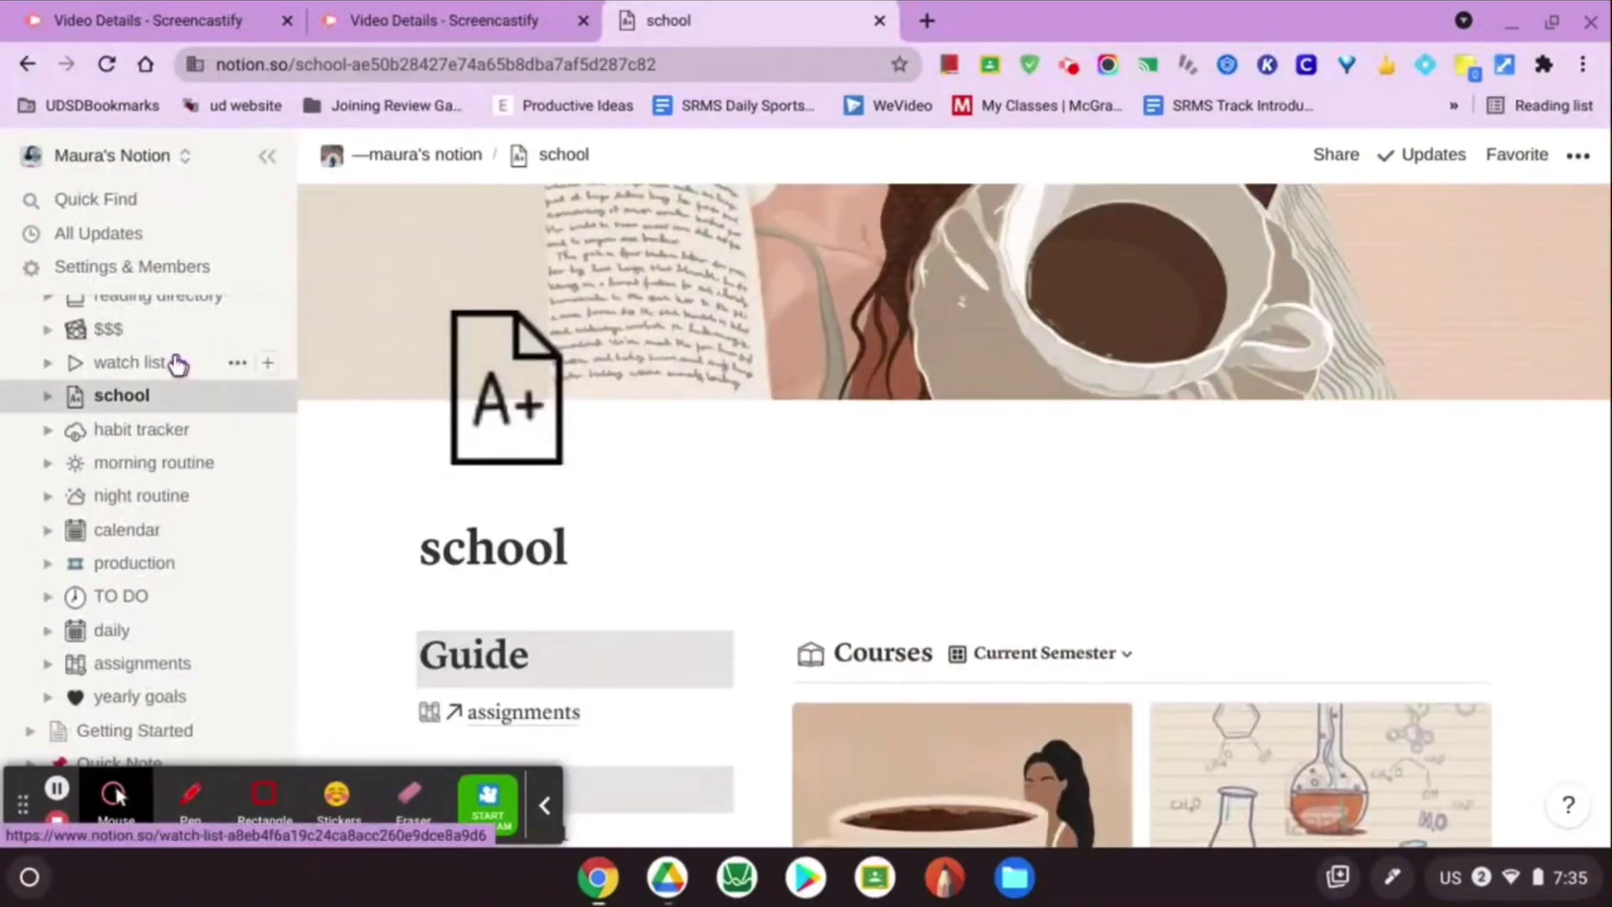
{"action": "scroll", "coordinate": [163, 415], "scroll_direction": "up", "scroll_amount": 2}
- Return to the main Notion dashboard page and close the Notion tab
{"action": "left_click", "coordinate": [144, 327]}
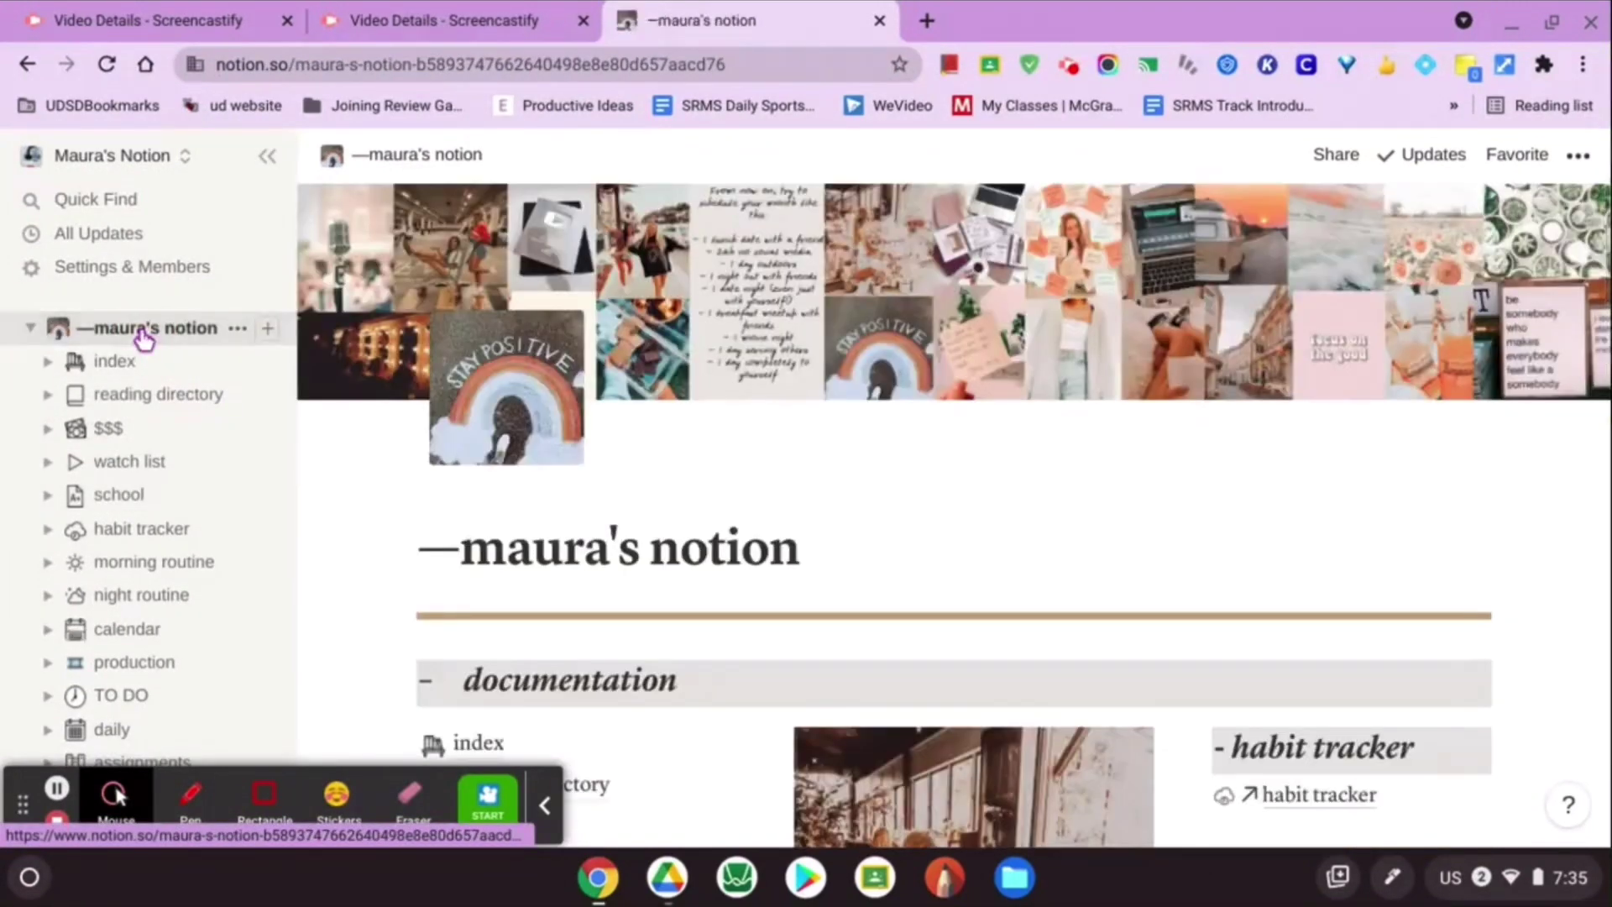
{"action": "left_click", "coordinate": [879, 20]}
{"action": "left_click", "coordinate": [632, 24]}
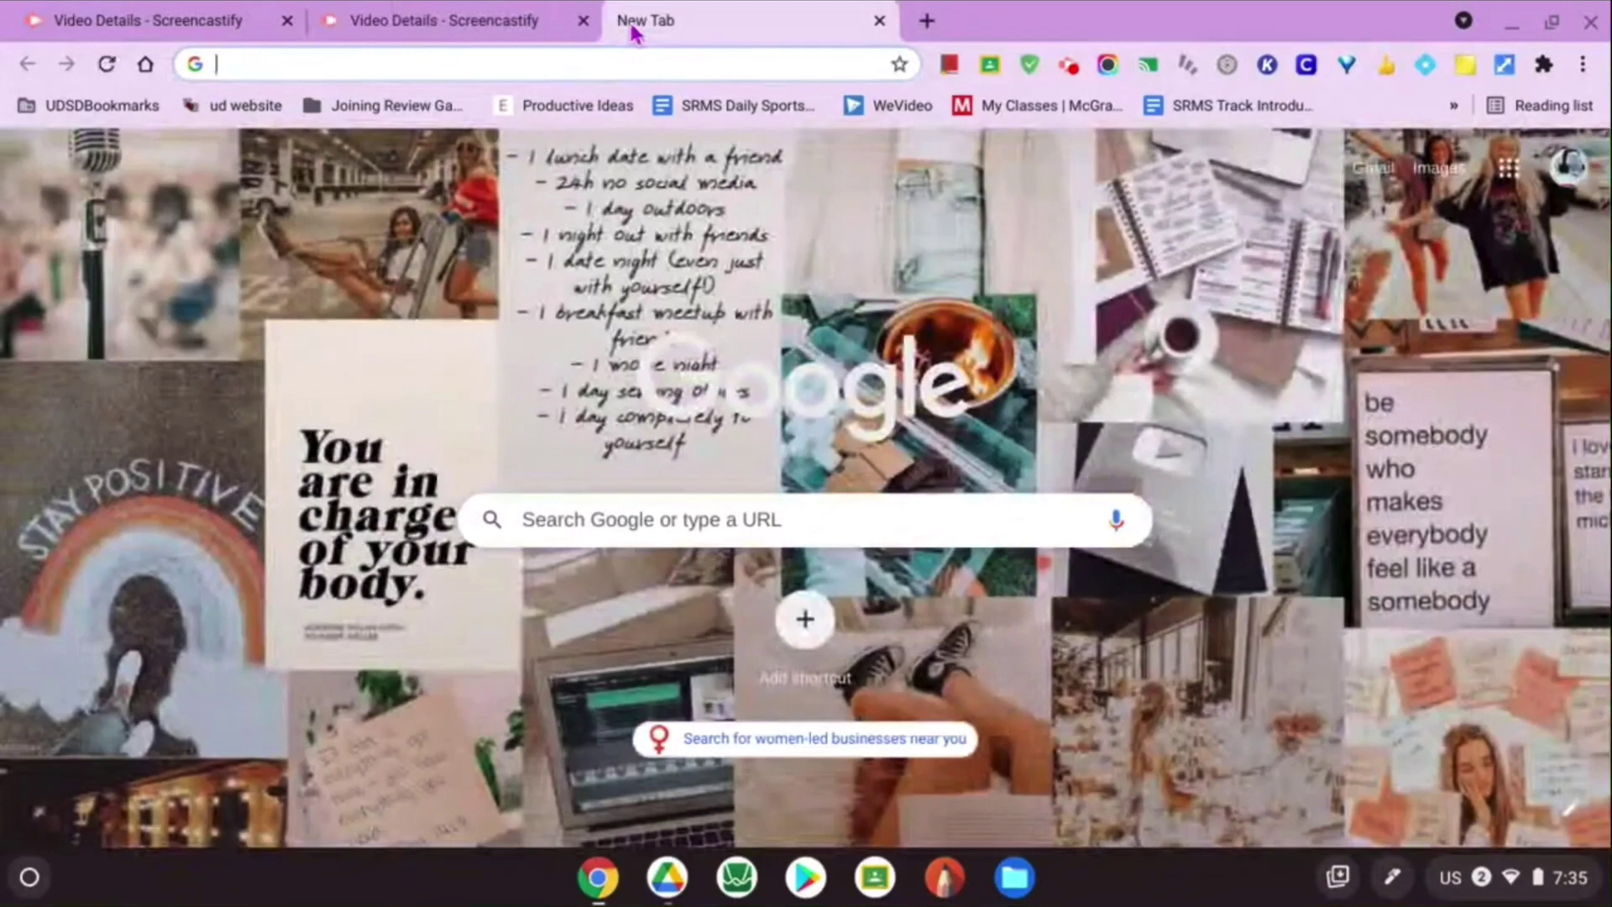
{"action": "type", "text": "re"}
{"action": "type", "text": "mo"}
{"action": "type", "text": "ve."}
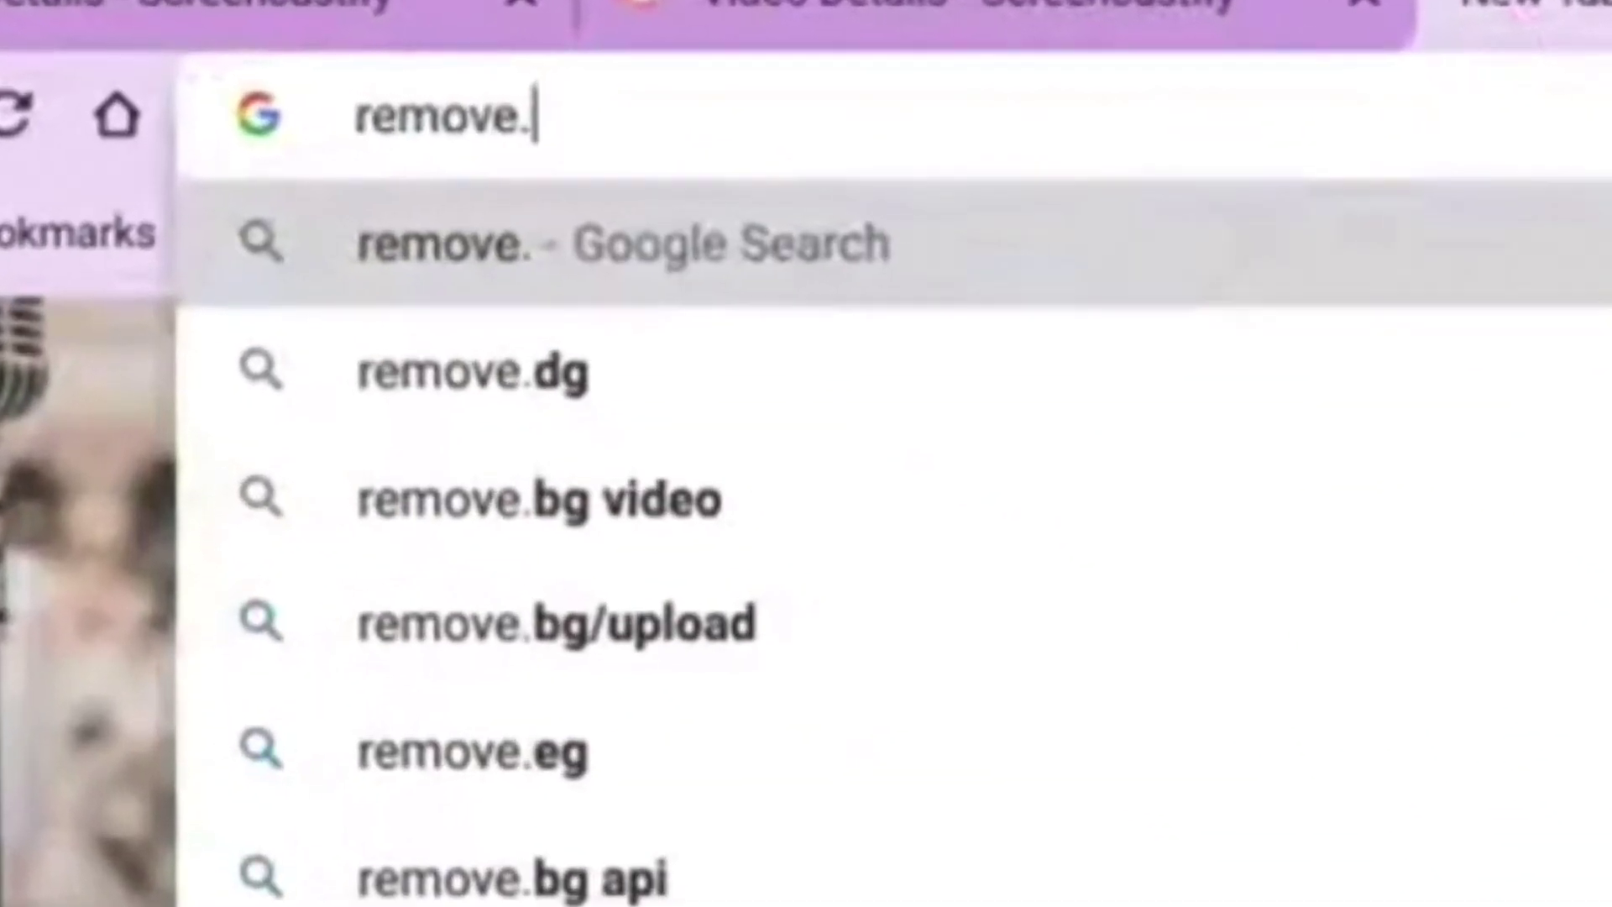
{"action": "type", "text": "bg"}
- Load remove.bg and drag the before/after slider across the sample photo
{"action": "key", "text": "Return"}
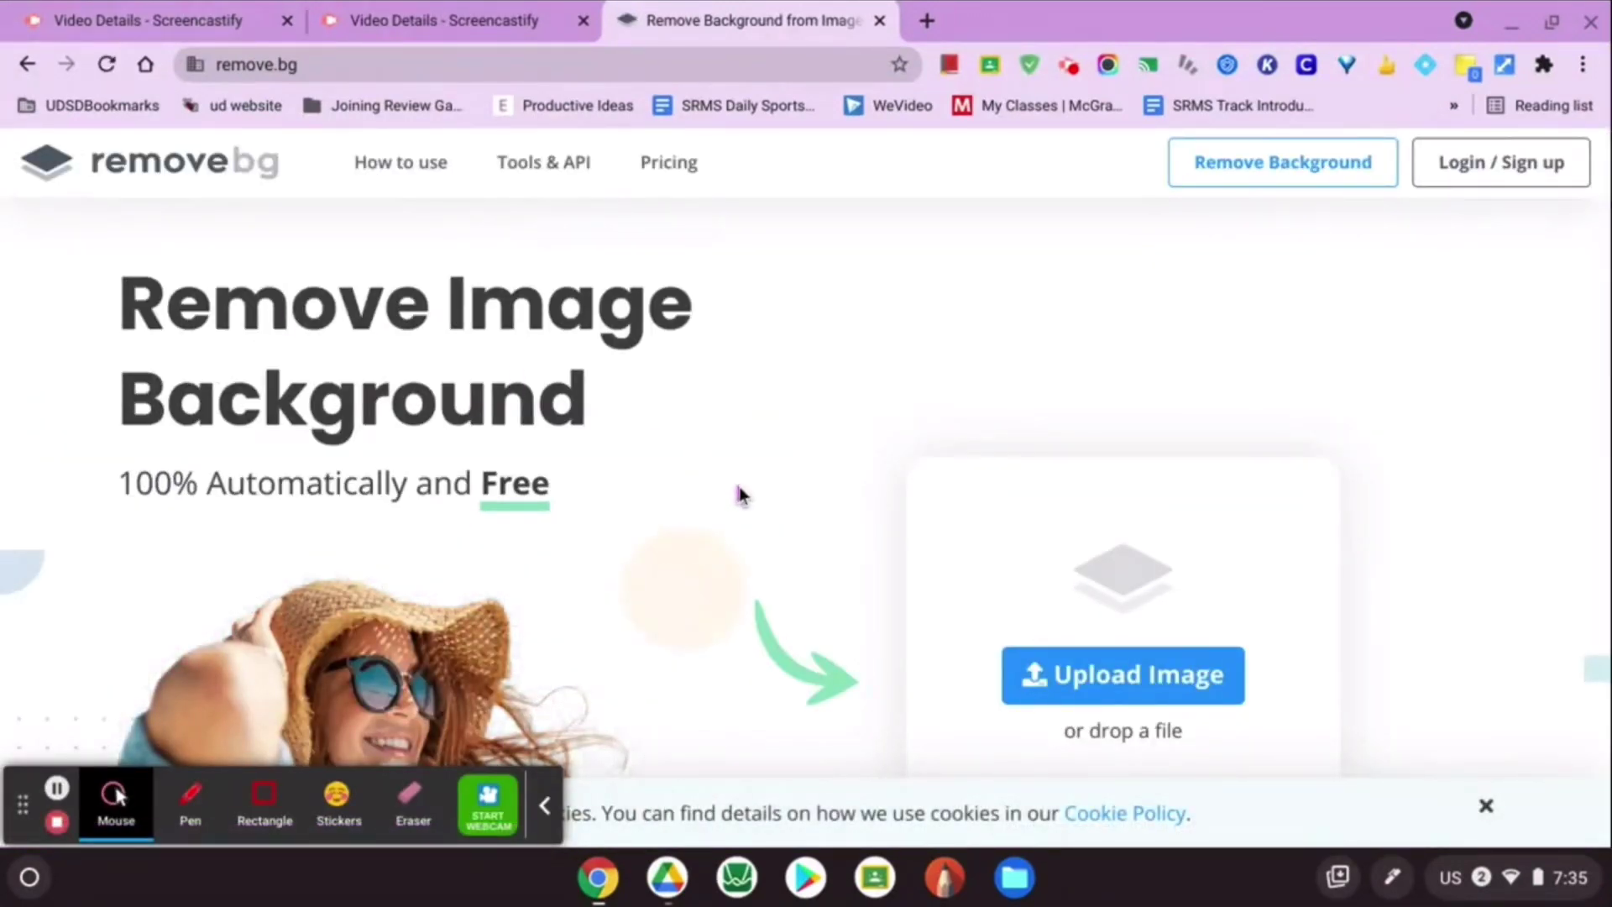
{"action": "scroll", "coordinate": [740, 493], "scroll_direction": "down", "scroll_amount": 3}
{"action": "scroll", "coordinate": [740, 495], "scroll_direction": "down", "scroll_amount": 2}
{"action": "scroll", "coordinate": [439, 346], "scroll_direction": "down", "scroll_amount": 5}
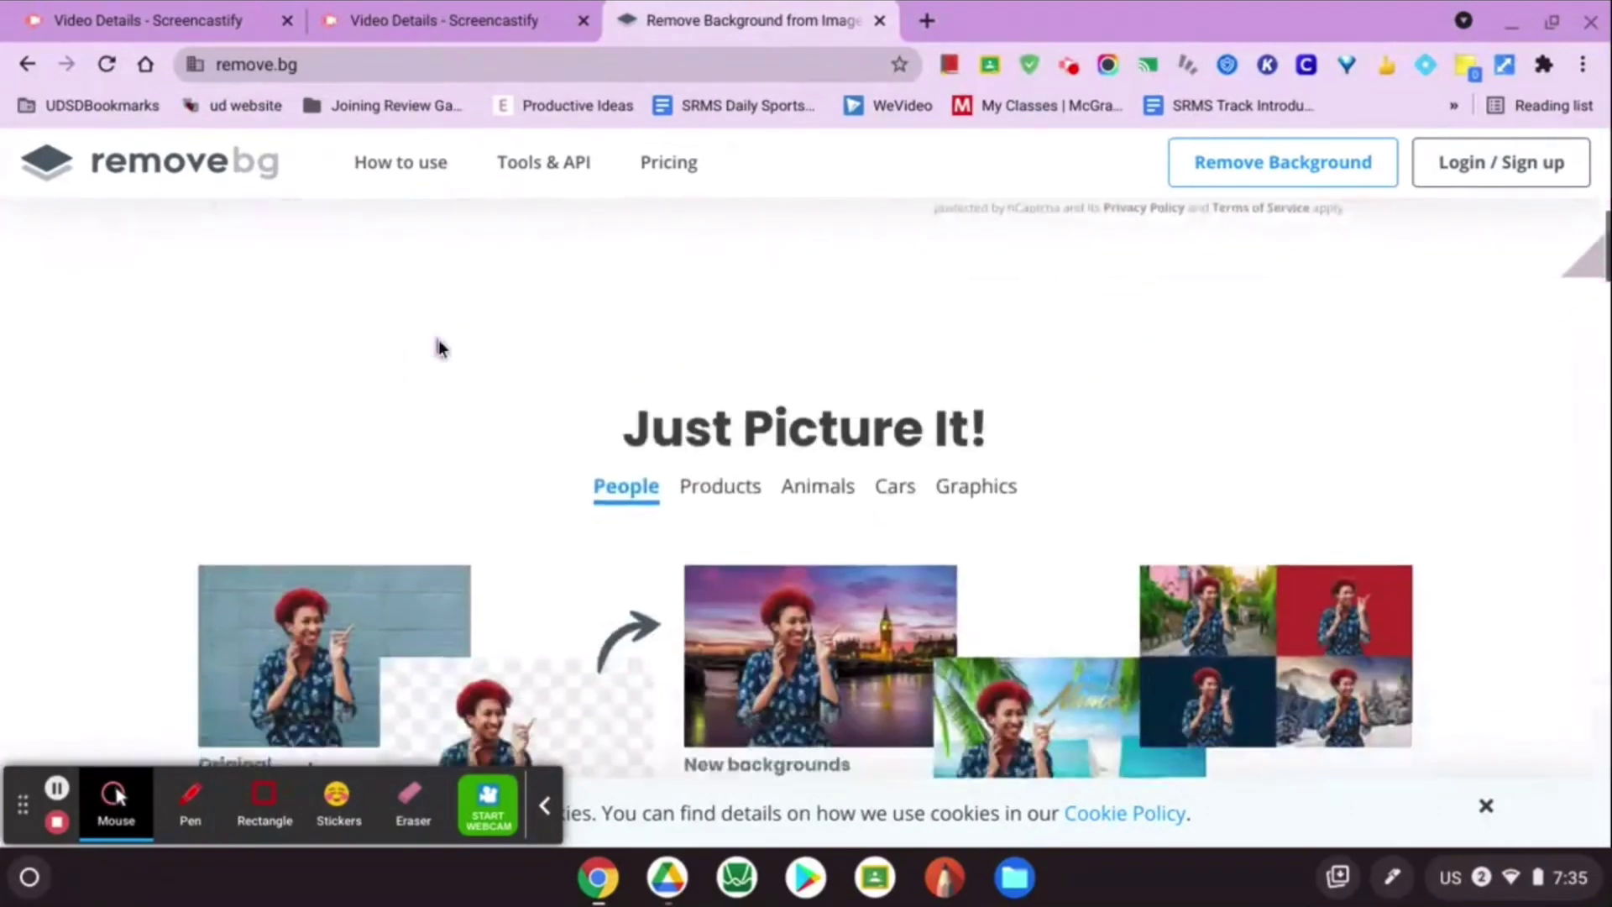
{"action": "scroll", "coordinate": [438, 346], "scroll_direction": "down", "scroll_amount": 3}
{"action": "scroll", "coordinate": [438, 347], "scroll_direction": "down", "scroll_amount": 5}
{"action": "scroll", "coordinate": [438, 345], "scroll_direction": "down", "scroll_amount": 5}
{"action": "scroll", "coordinate": [438, 346], "scroll_direction": "down", "scroll_amount": 2}
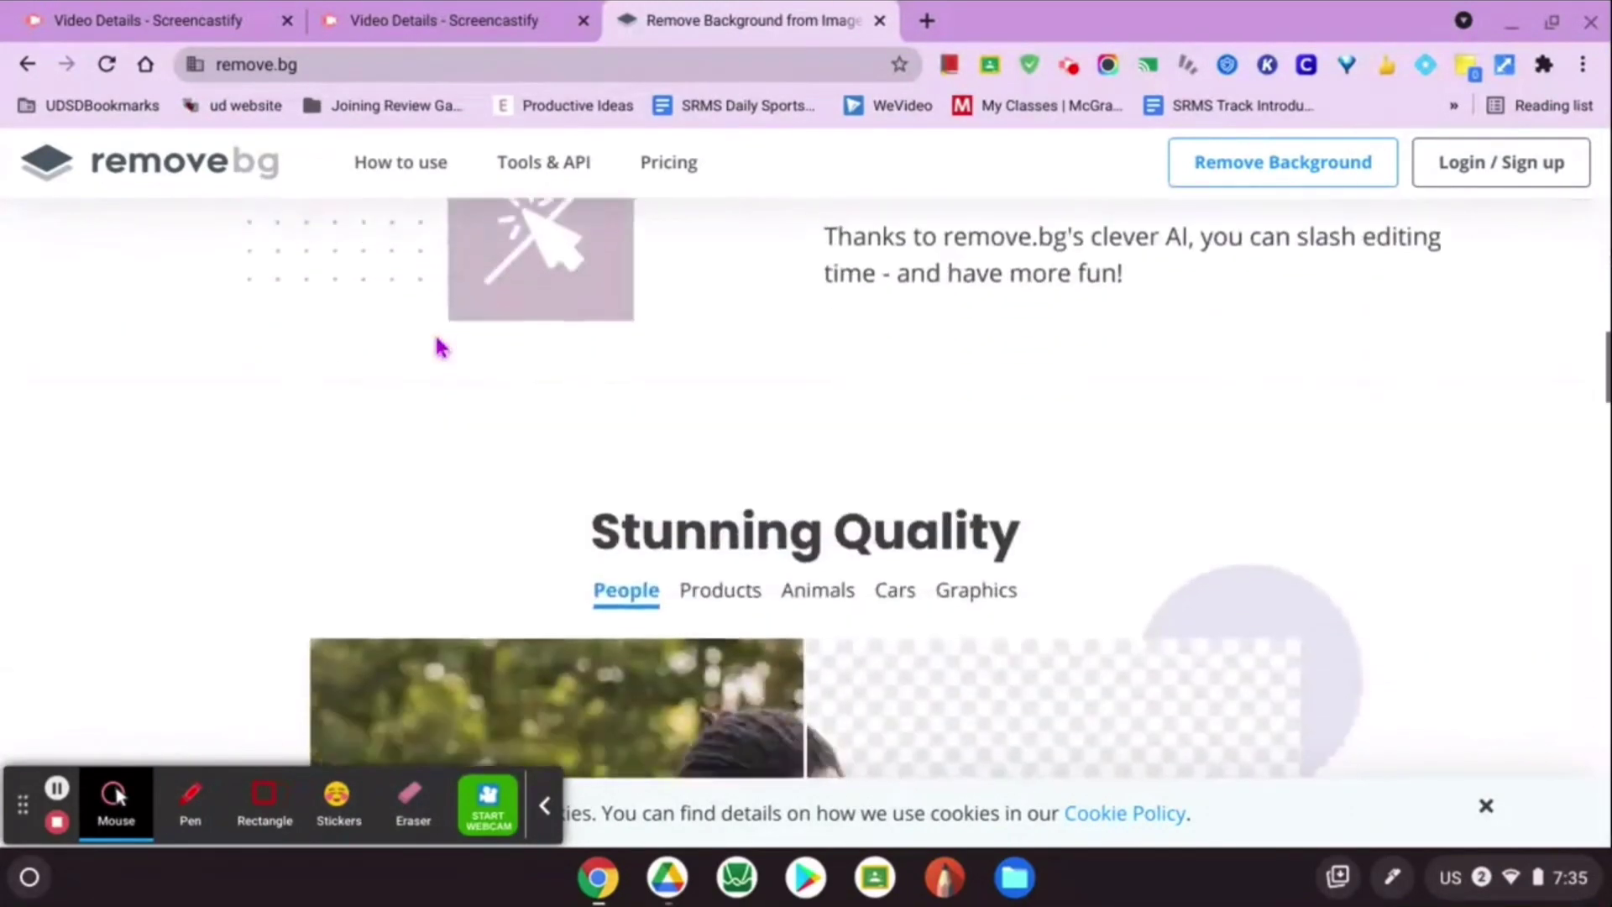
{"action": "scroll", "coordinate": [439, 346], "scroll_direction": "down", "scroll_amount": 5}
{"action": "scroll", "coordinate": [439, 346], "scroll_direction": "down", "scroll_amount": 2}
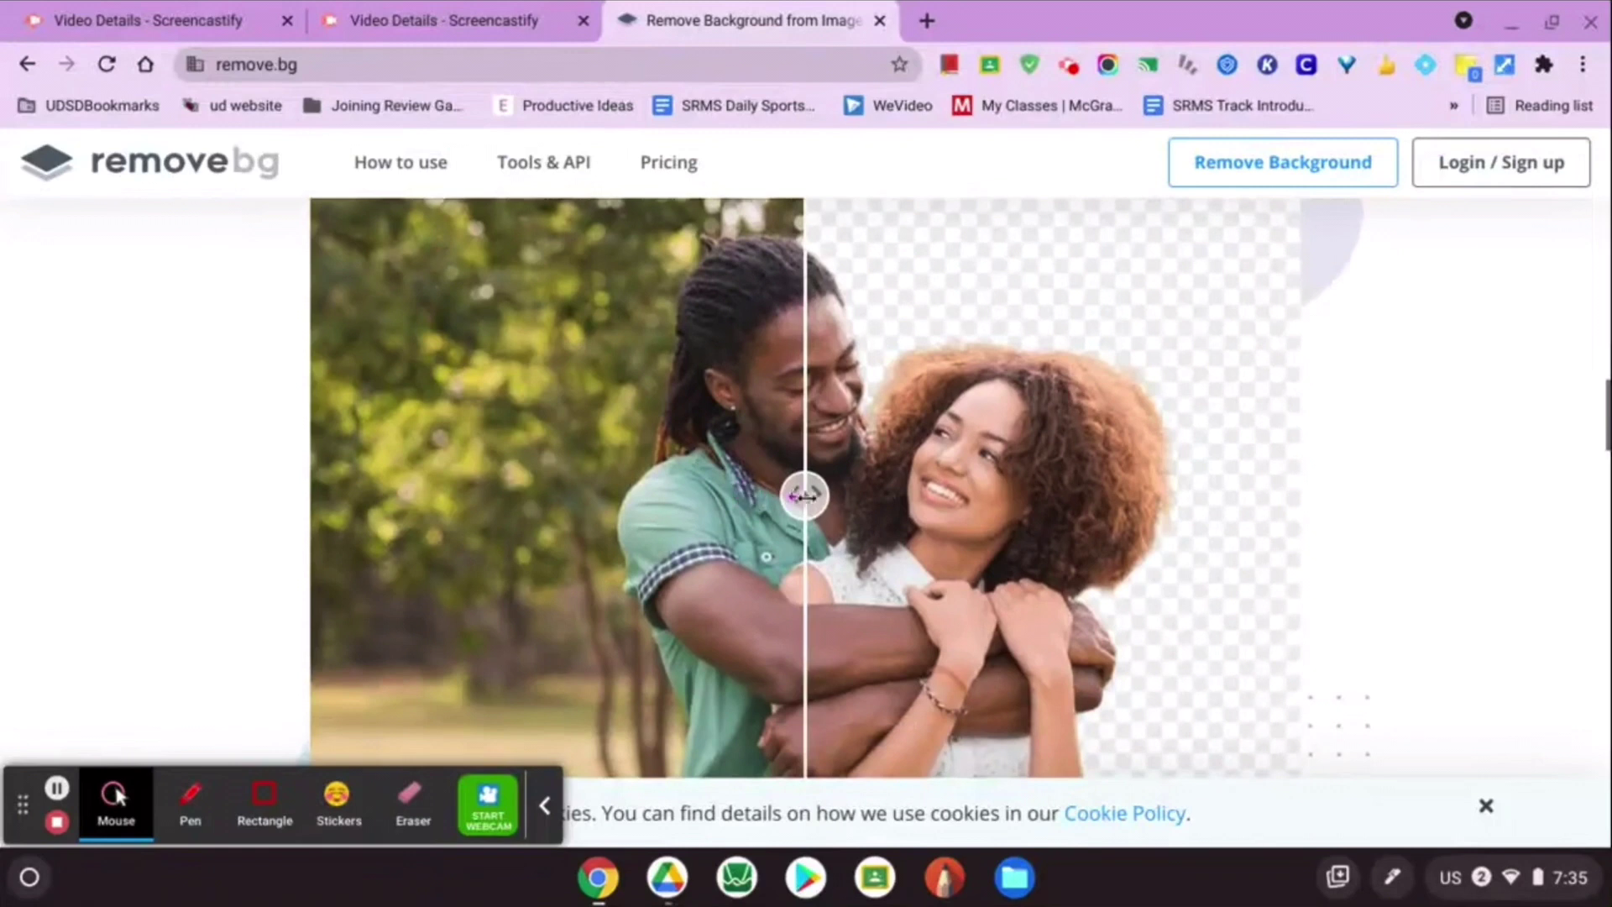
{"action": "mouse_move", "coordinate": [805, 494]}
{"action": "left_mouse_down"}
{"action": "mouse_move", "coordinate": [1164, 517]}
{"action": "mouse_move", "coordinate": [1228, 610]}
{"action": "left_mouse_up"}
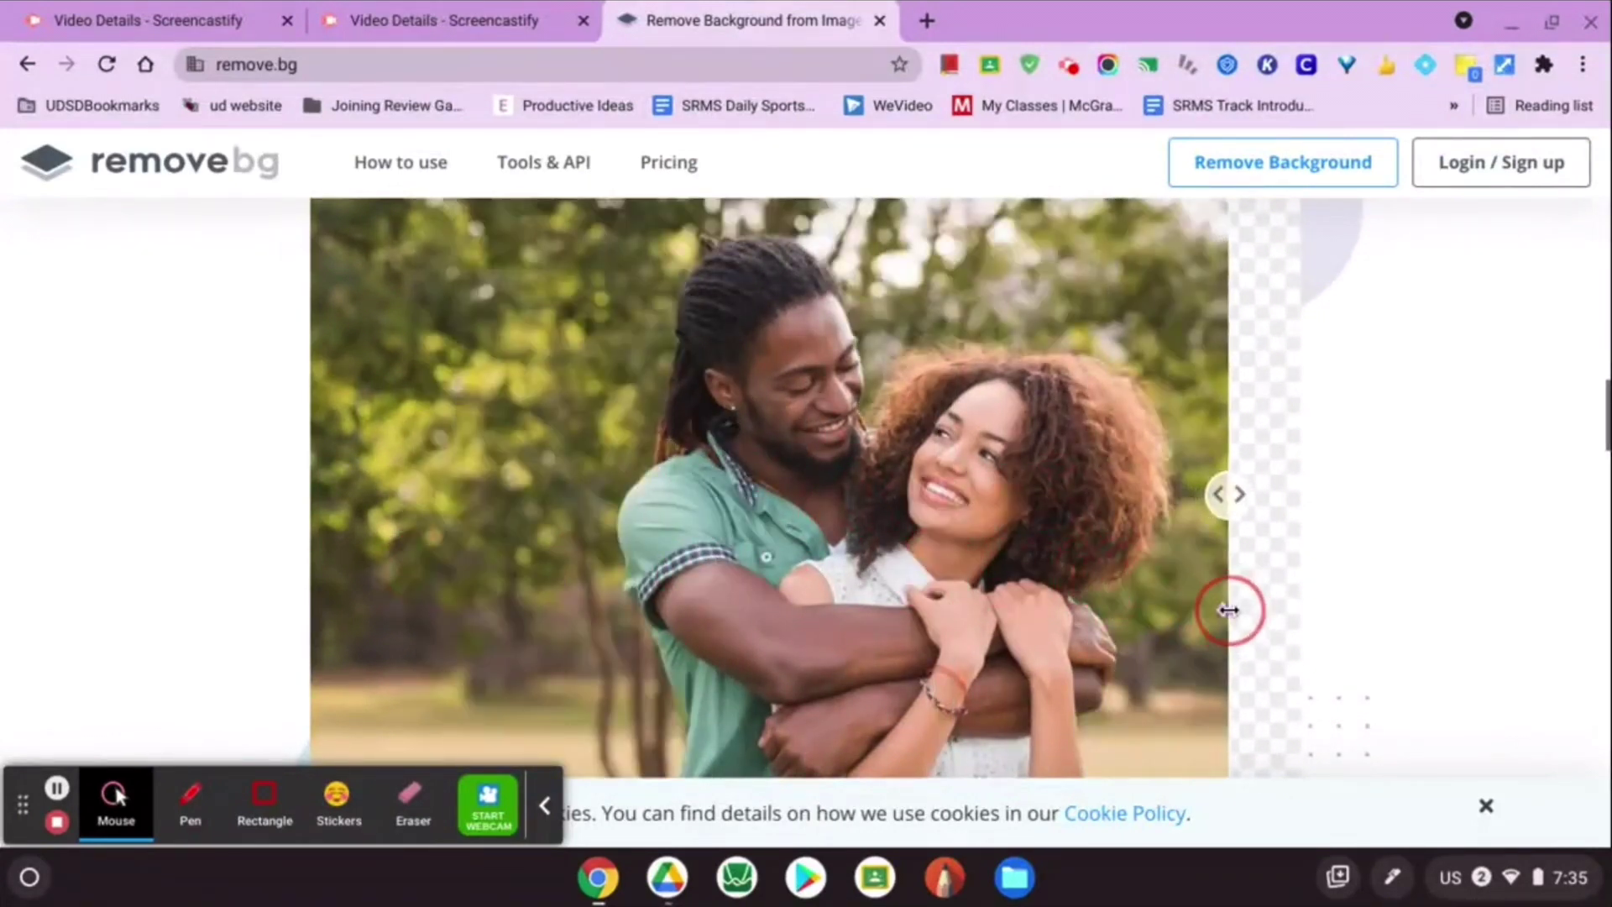
{"action": "scroll", "coordinate": [1228, 609], "scroll_direction": "down", "scroll_amount": 3}
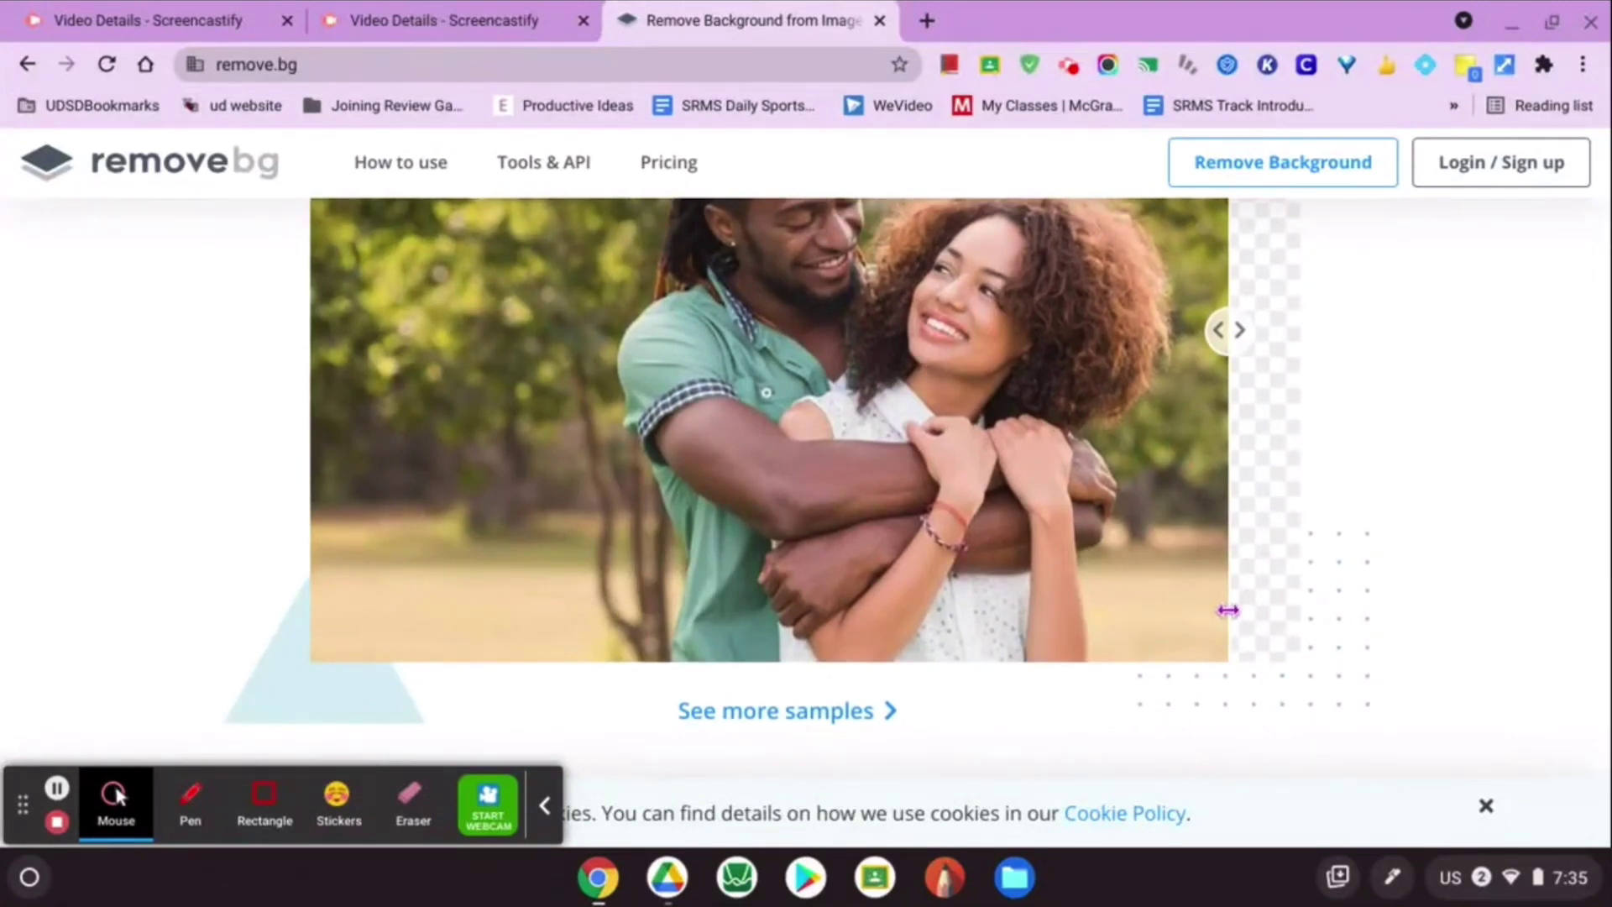
{"action": "left_click_drag", "start_coordinate": [1227, 609], "coordinate": [483, 592]}
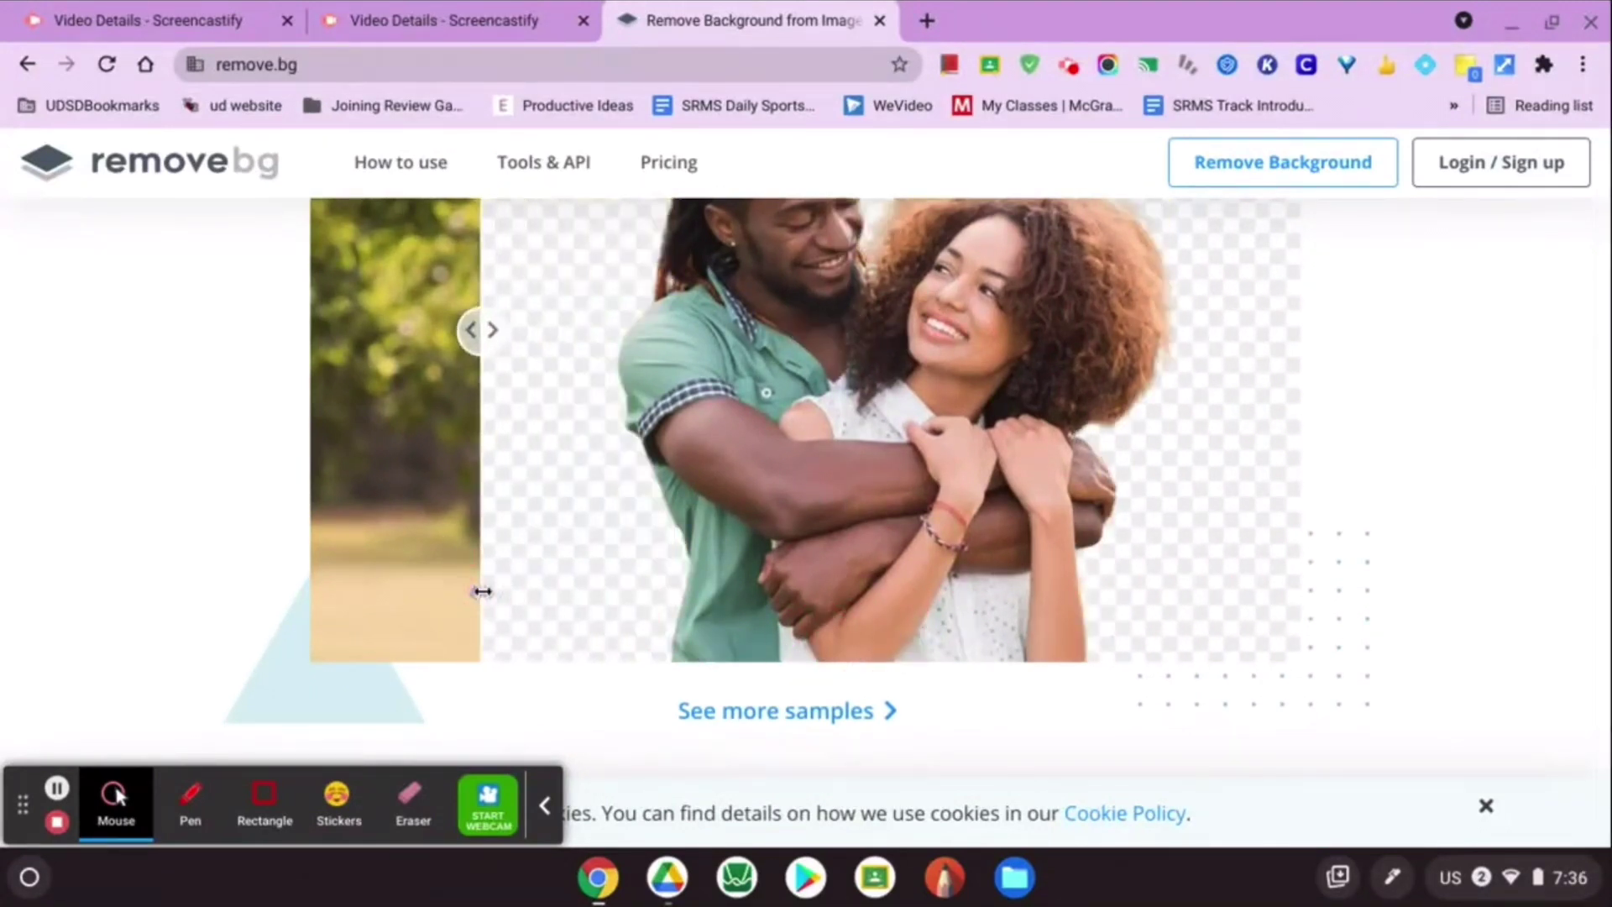
{"action": "scroll", "coordinate": [482, 598], "scroll_direction": "down", "scroll_amount": 5}
{"action": "scroll", "coordinate": [483, 599], "scroll_direction": "down", "scroll_amount": 5}
{"action": "scroll", "coordinate": [483, 598], "scroll_direction": "up", "scroll_amount": 5}
{"action": "scroll", "coordinate": [482, 598], "scroll_direction": "up", "scroll_amount": 8}
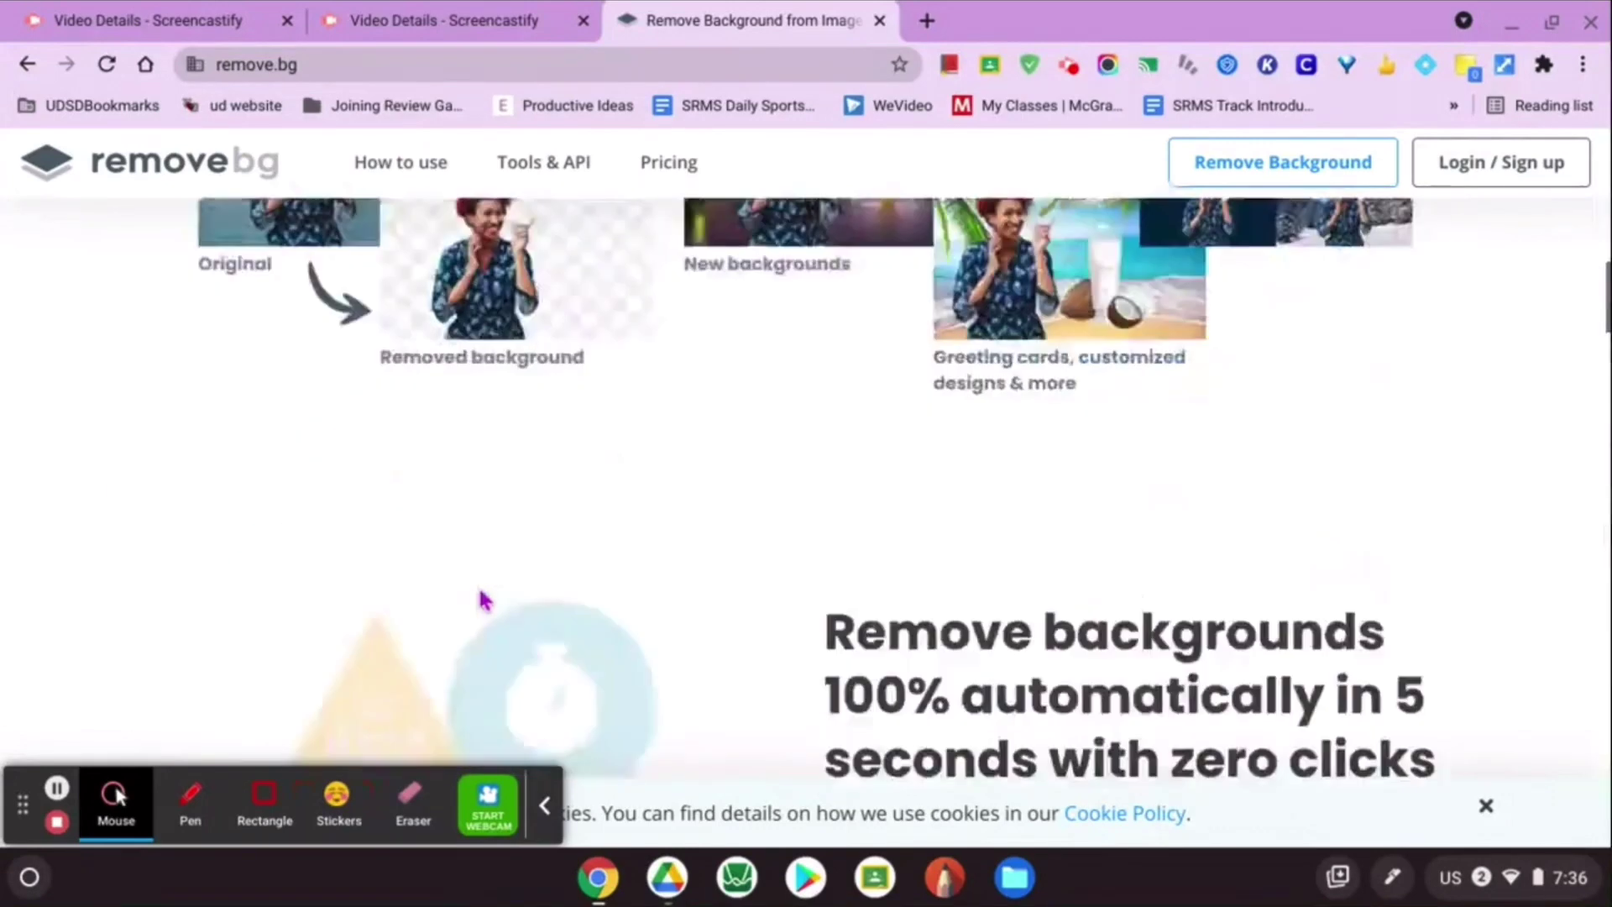
{"action": "scroll", "coordinate": [482, 598], "scroll_direction": "up", "scroll_amount": 8}
{"action": "scroll", "coordinate": [482, 598], "scroll_direction": "down", "scroll_amount": 2}
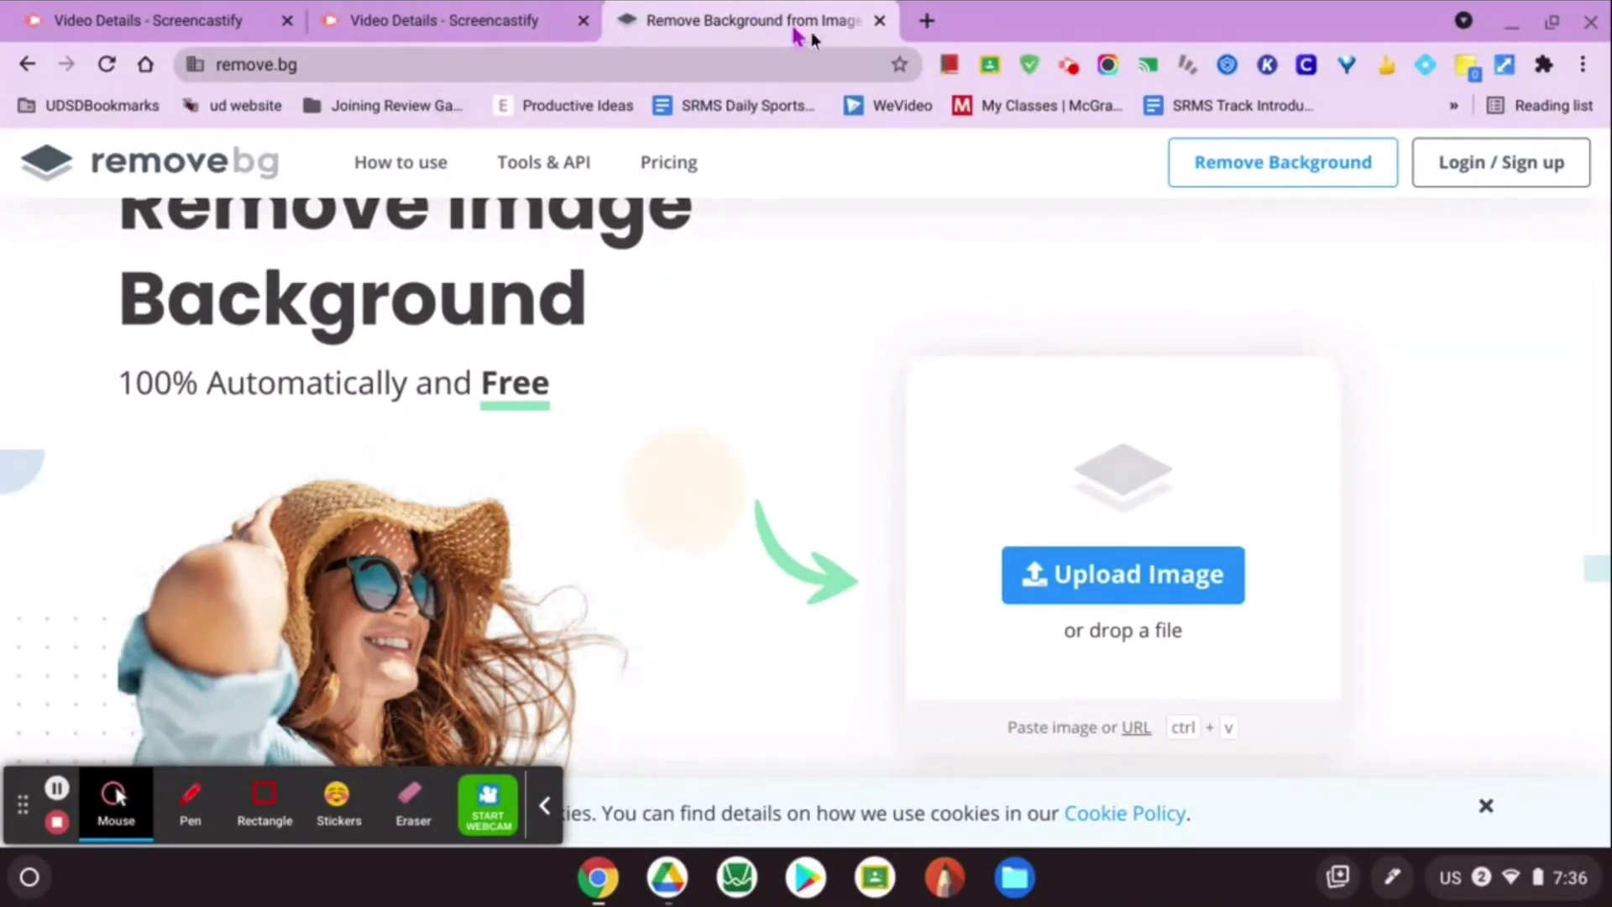
- Replace the remove.bg tab with canva.com and scroll back to its homepage top
{"action": "left_click", "coordinate": [933, 21]}
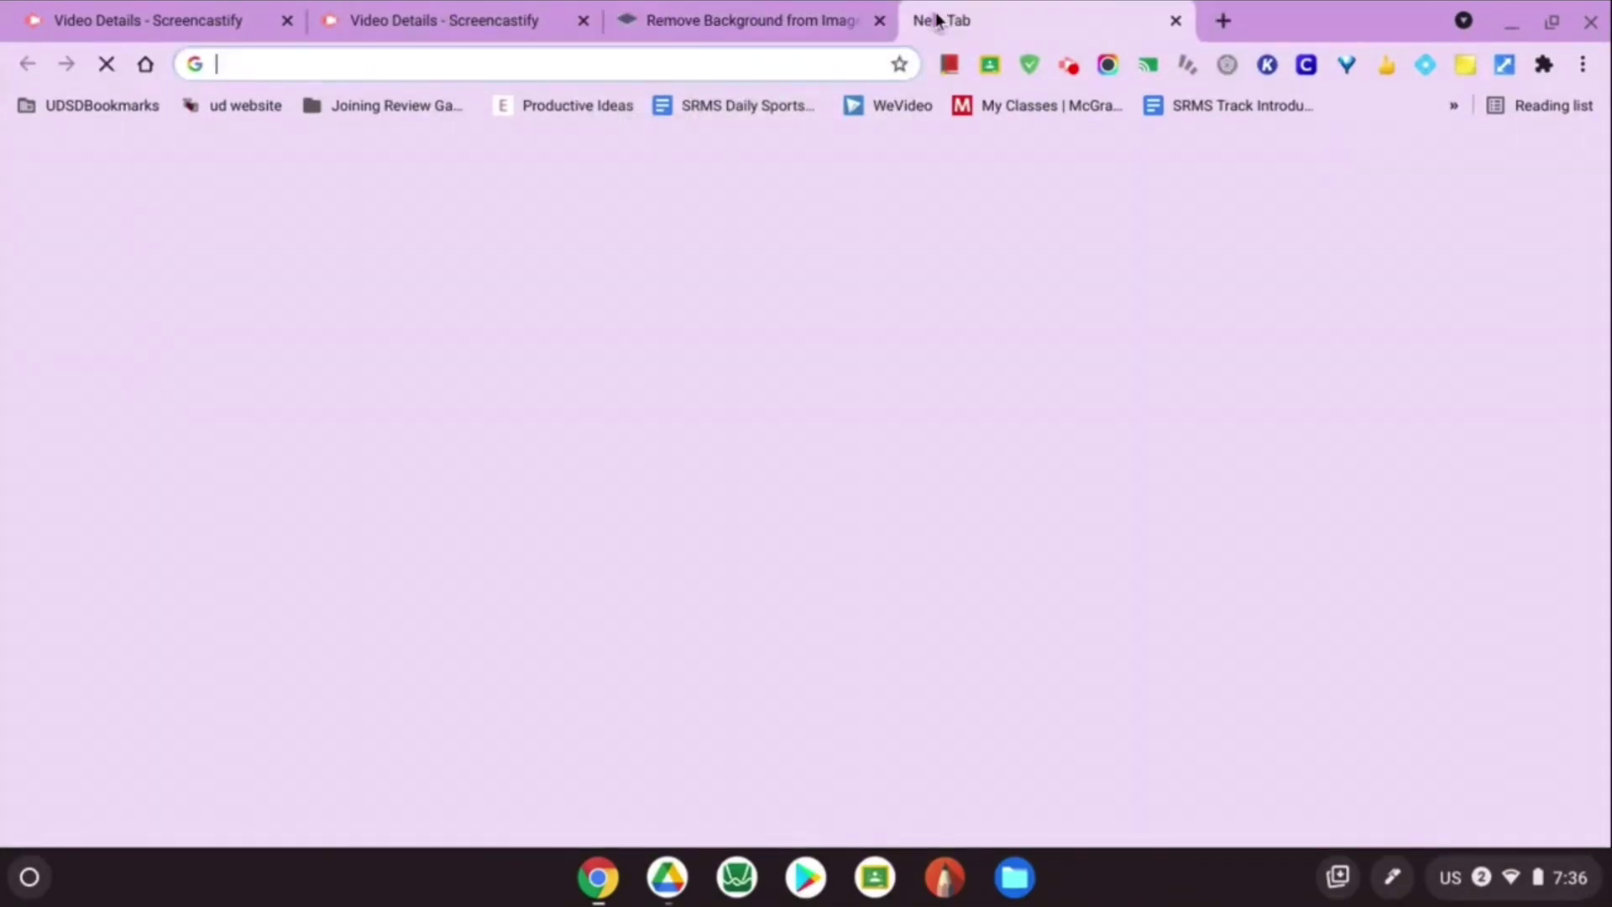
{"action": "type", "text": "ca"}
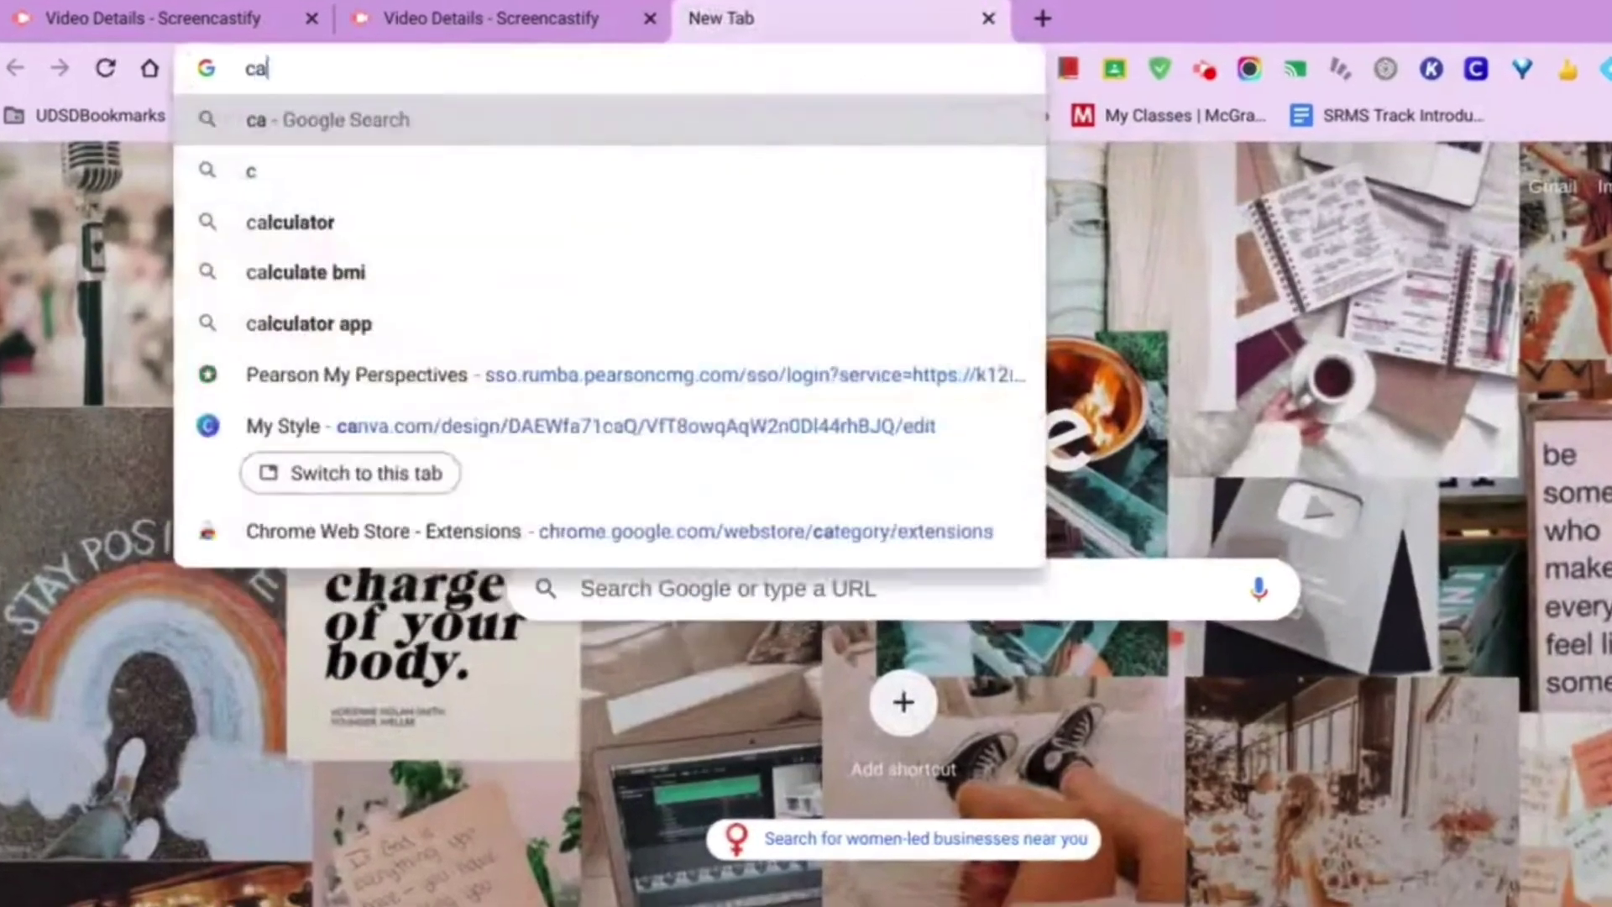
{"action": "type", "text": "nva.cm"}
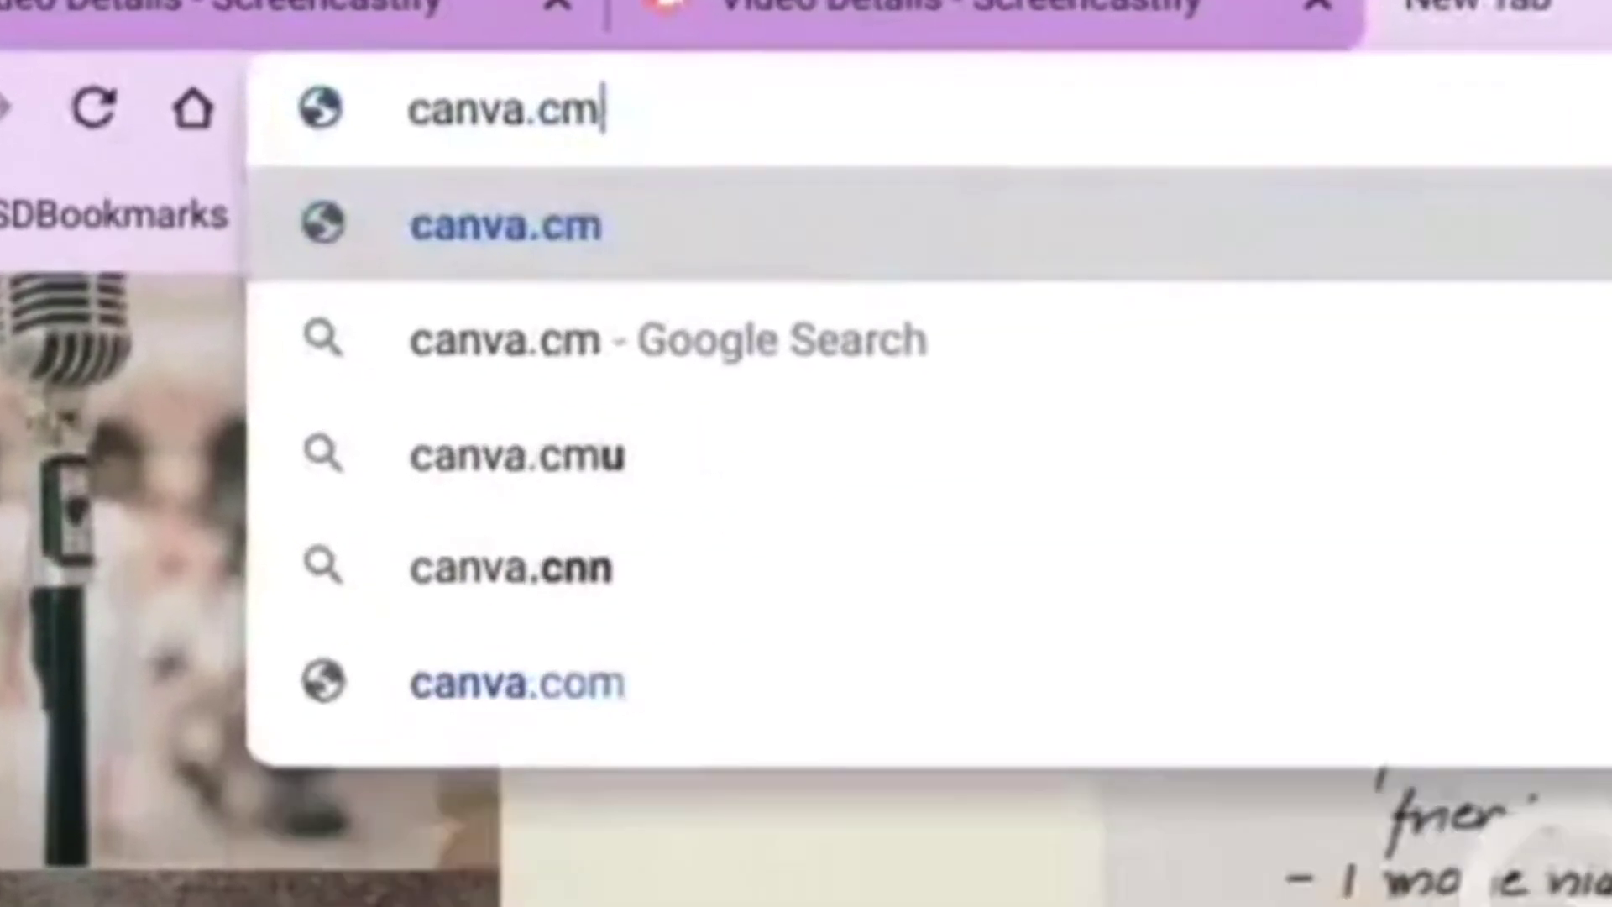
{"action": "key", "text": "BackSpace"}
{"action": "type", "text": "o"}
{"action": "key", "text": "Return"}
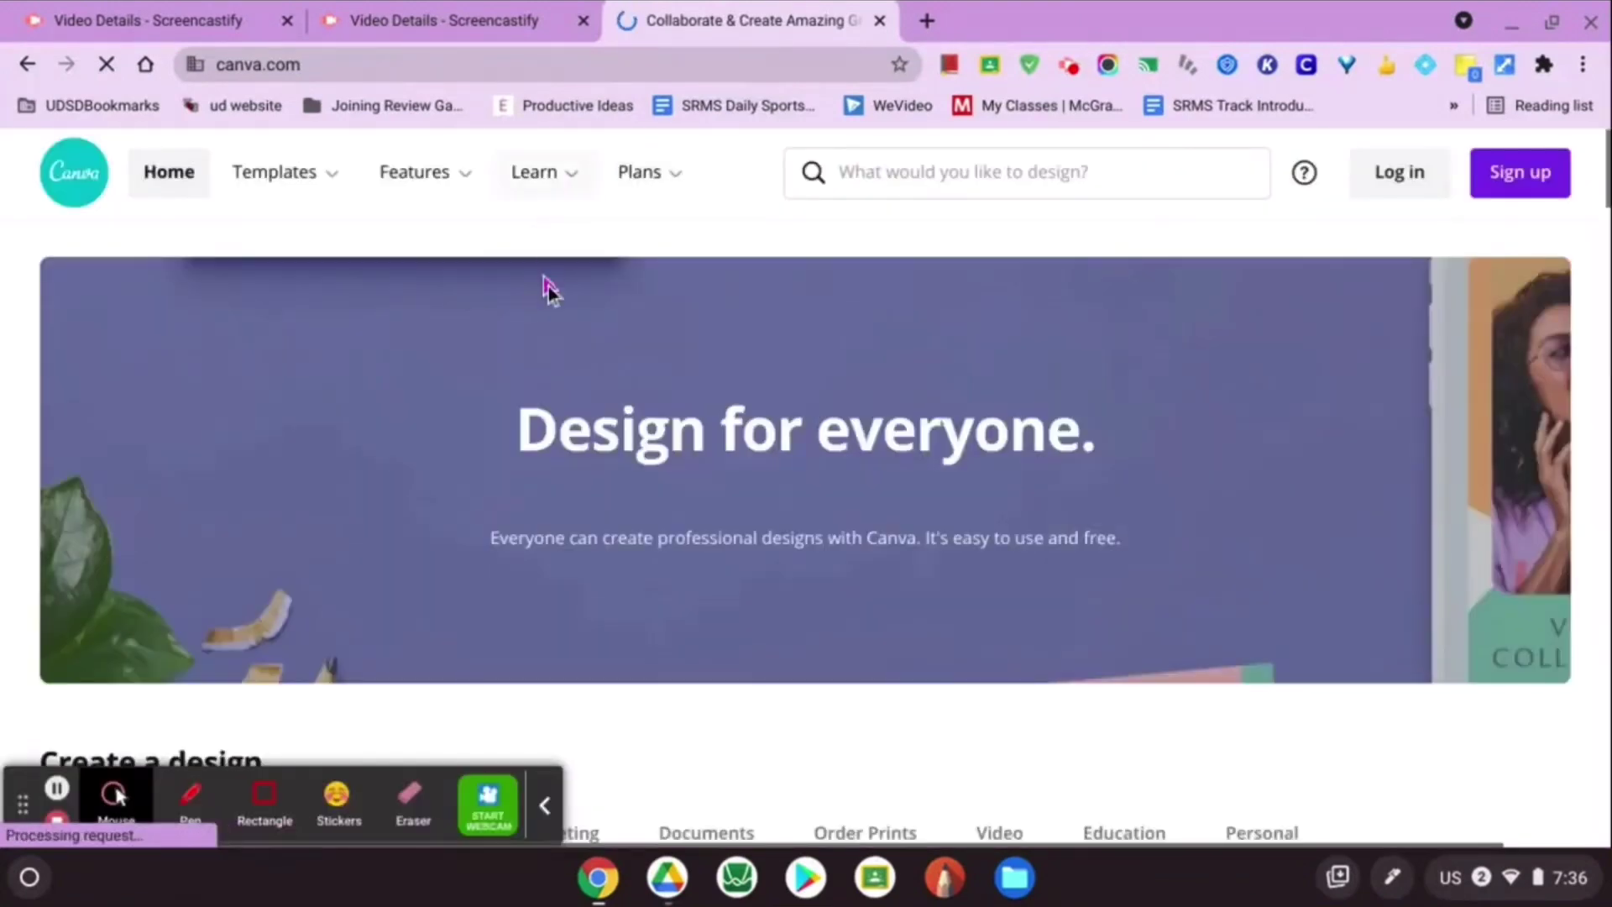
{"action": "scroll", "coordinate": [602, 369], "scroll_direction": "down", "scroll_amount": 4}
{"action": "scroll", "coordinate": [602, 369], "scroll_direction": "down", "scroll_amount": 1}
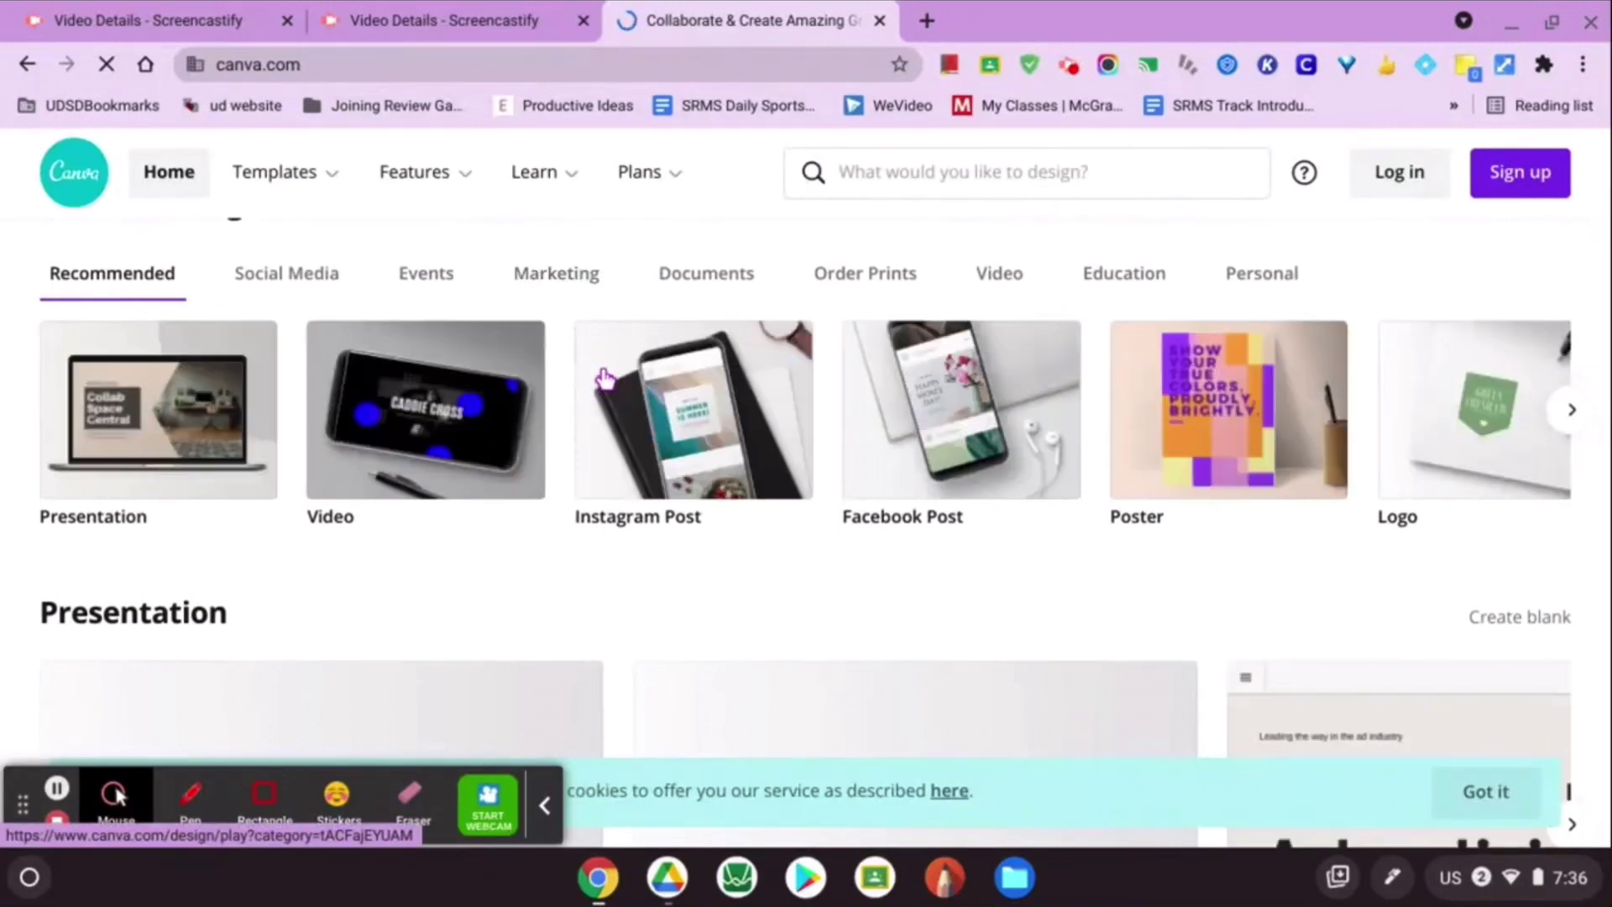
{"action": "scroll", "coordinate": [605, 380], "scroll_direction": "down", "scroll_amount": 2}
{"action": "scroll", "coordinate": [604, 380], "scroll_direction": "down", "scroll_amount": 3}
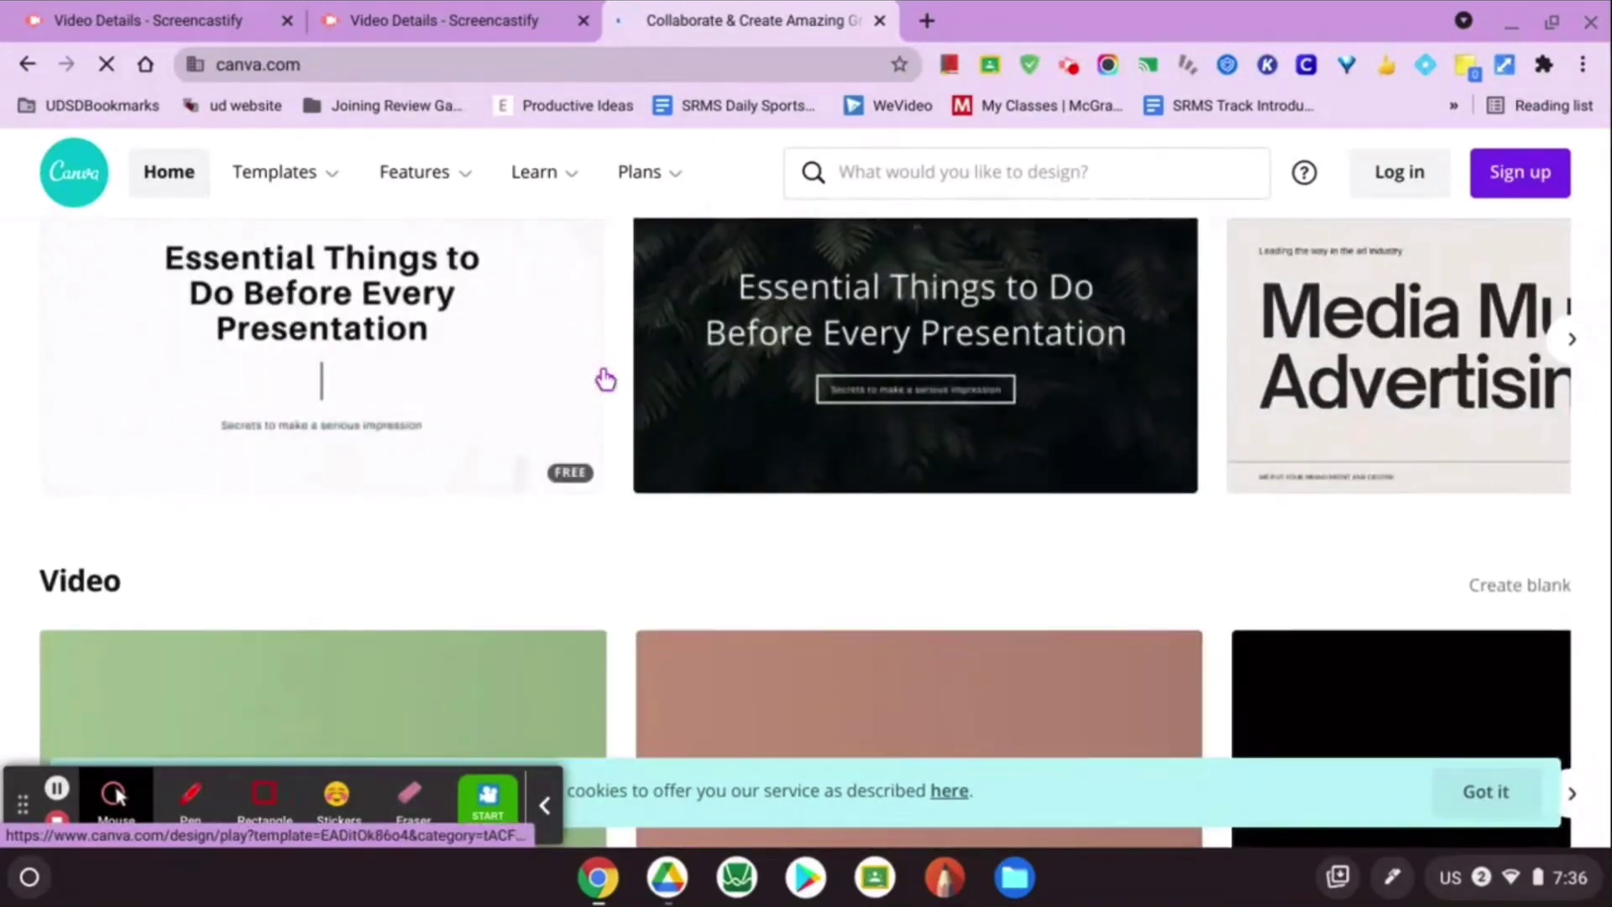
{"action": "scroll", "coordinate": [605, 378], "scroll_direction": "down", "scroll_amount": 3}
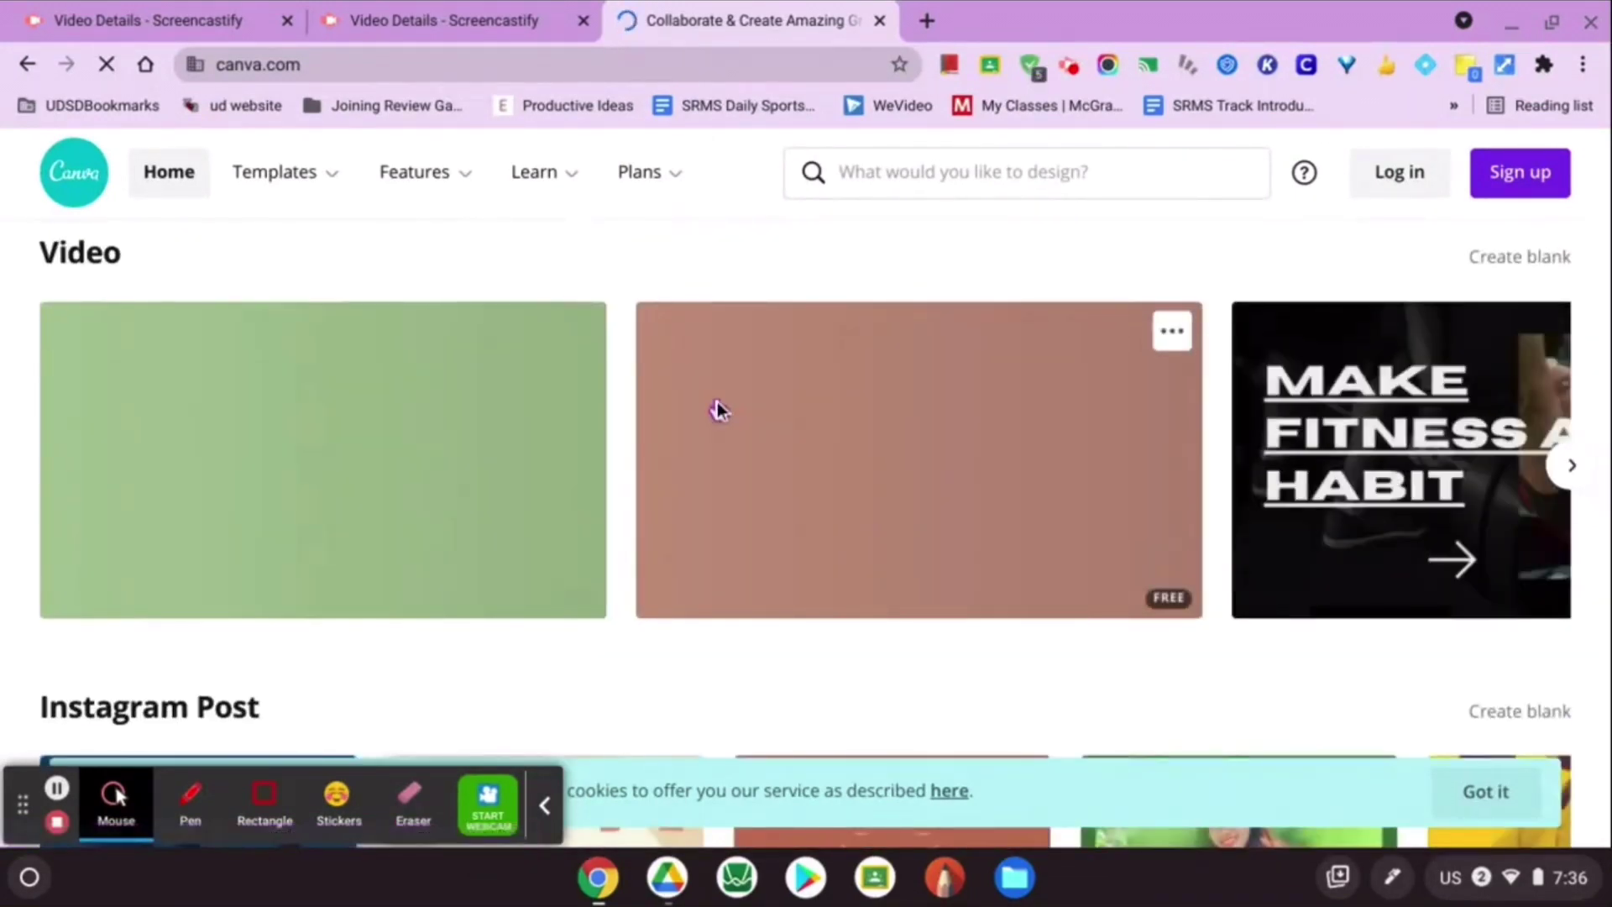
{"action": "scroll", "coordinate": [705, 404], "scroll_direction": "down", "scroll_amount": 3}
{"action": "scroll", "coordinate": [706, 403], "scroll_direction": "down", "scroll_amount": 1}
{"action": "key", "text": "Home"}
{"action": "scroll", "coordinate": [717, 402], "scroll_direction": "down", "scroll_amount": 3}
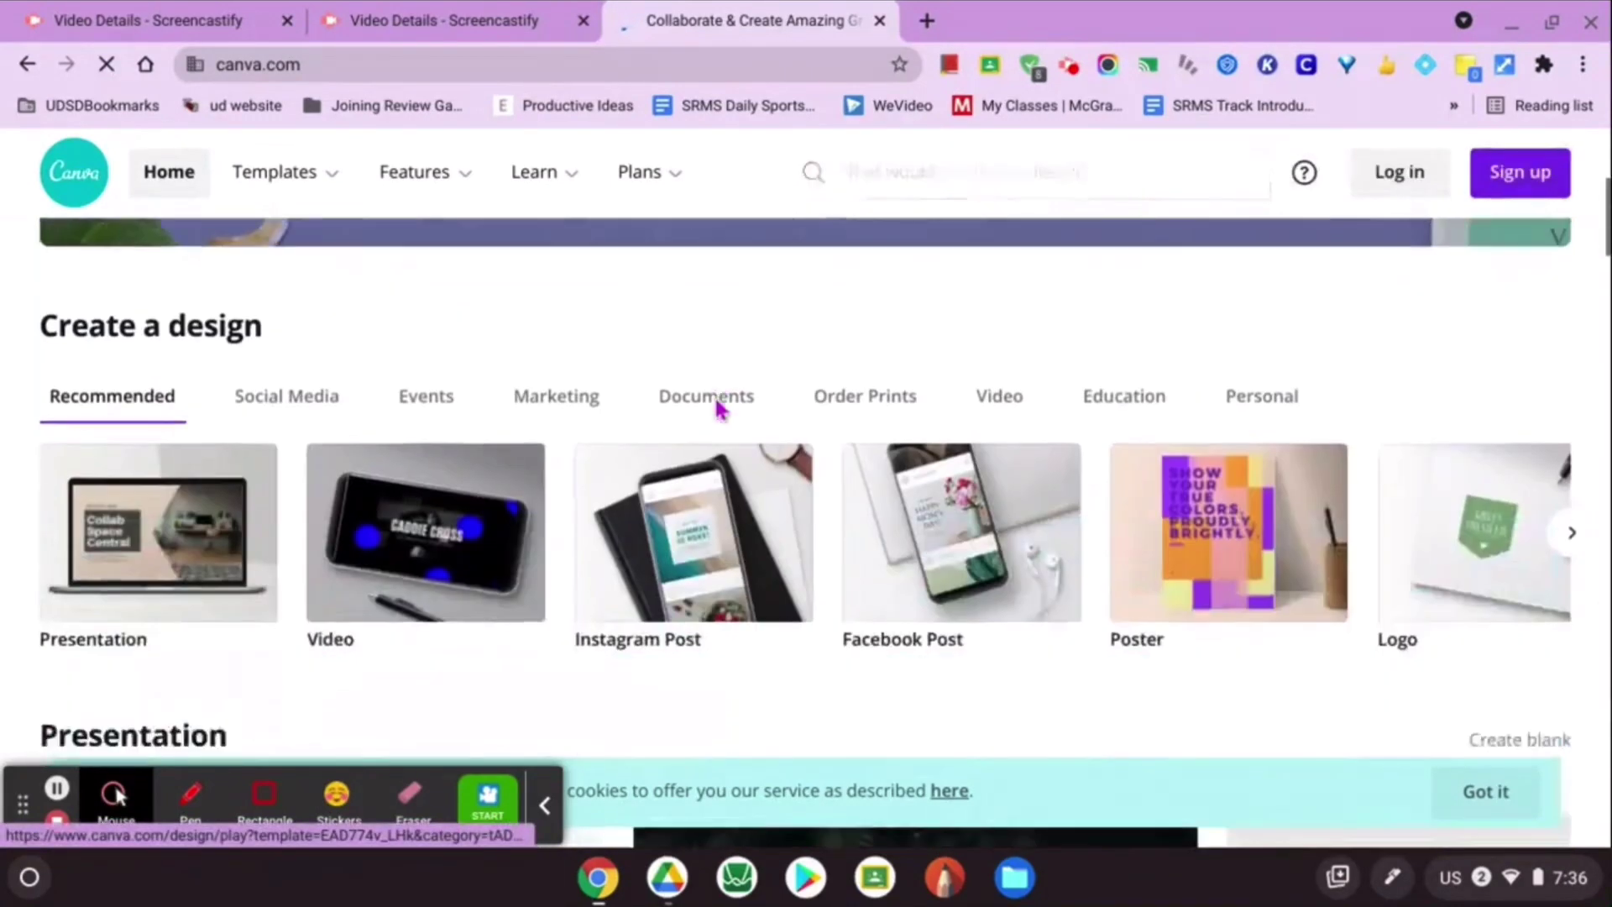
{"action": "scroll", "coordinate": [714, 395], "scroll_direction": "up", "scroll_amount": 1}
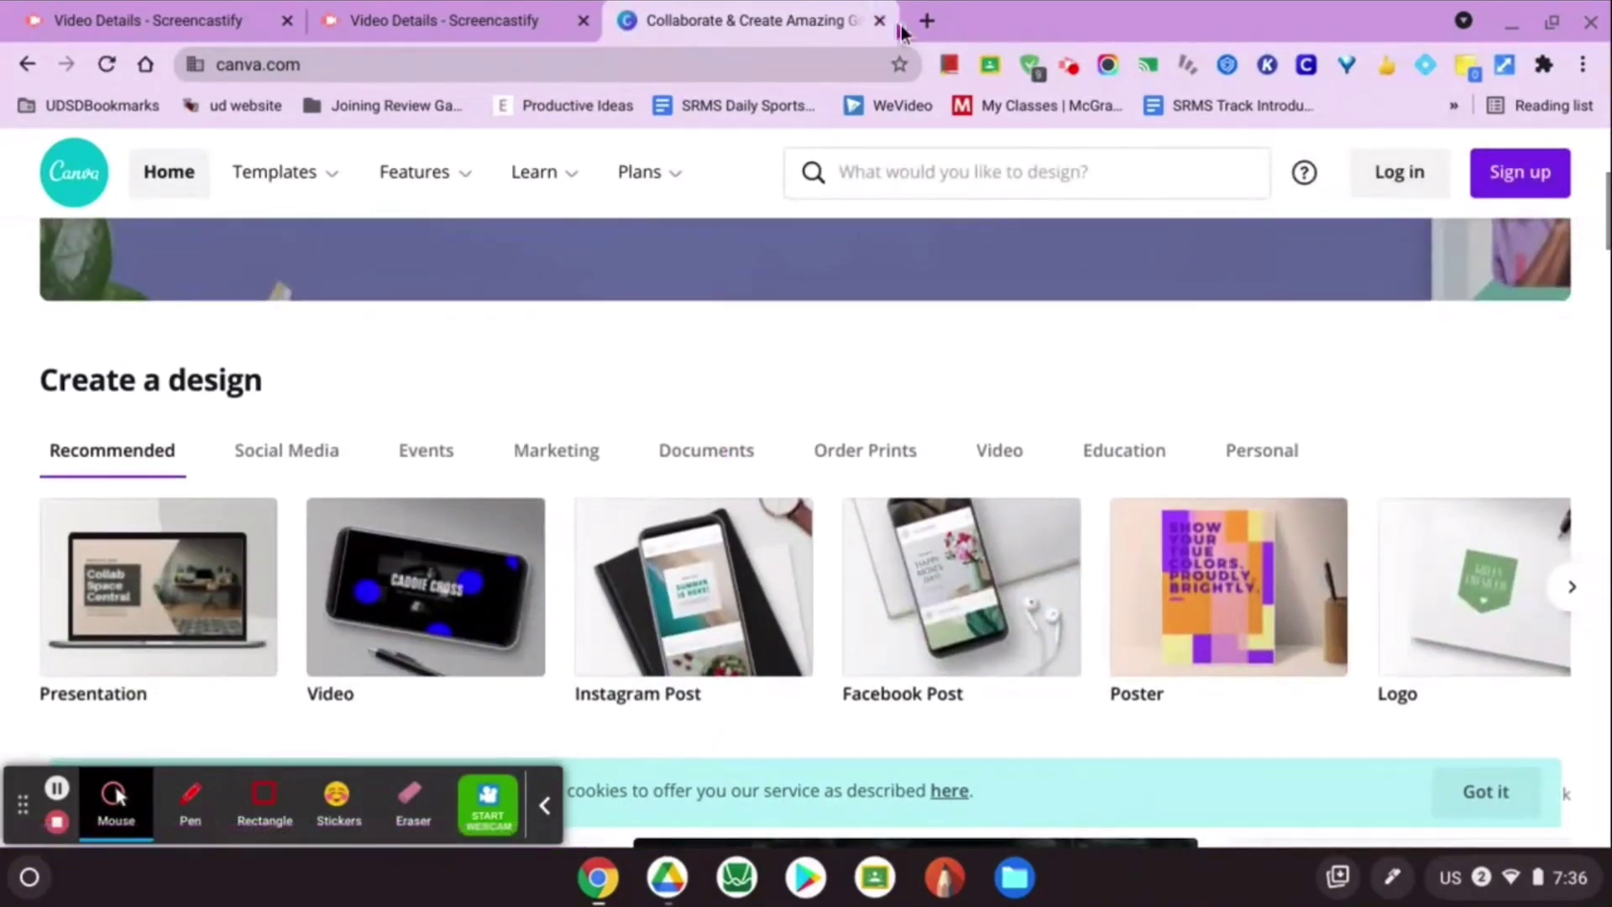
- Open quizlet.com in place of Canva and dismiss the welcome tour
{"action": "left_click", "coordinate": [925, 20]}
{"action": "type", "text": "quizlet"}
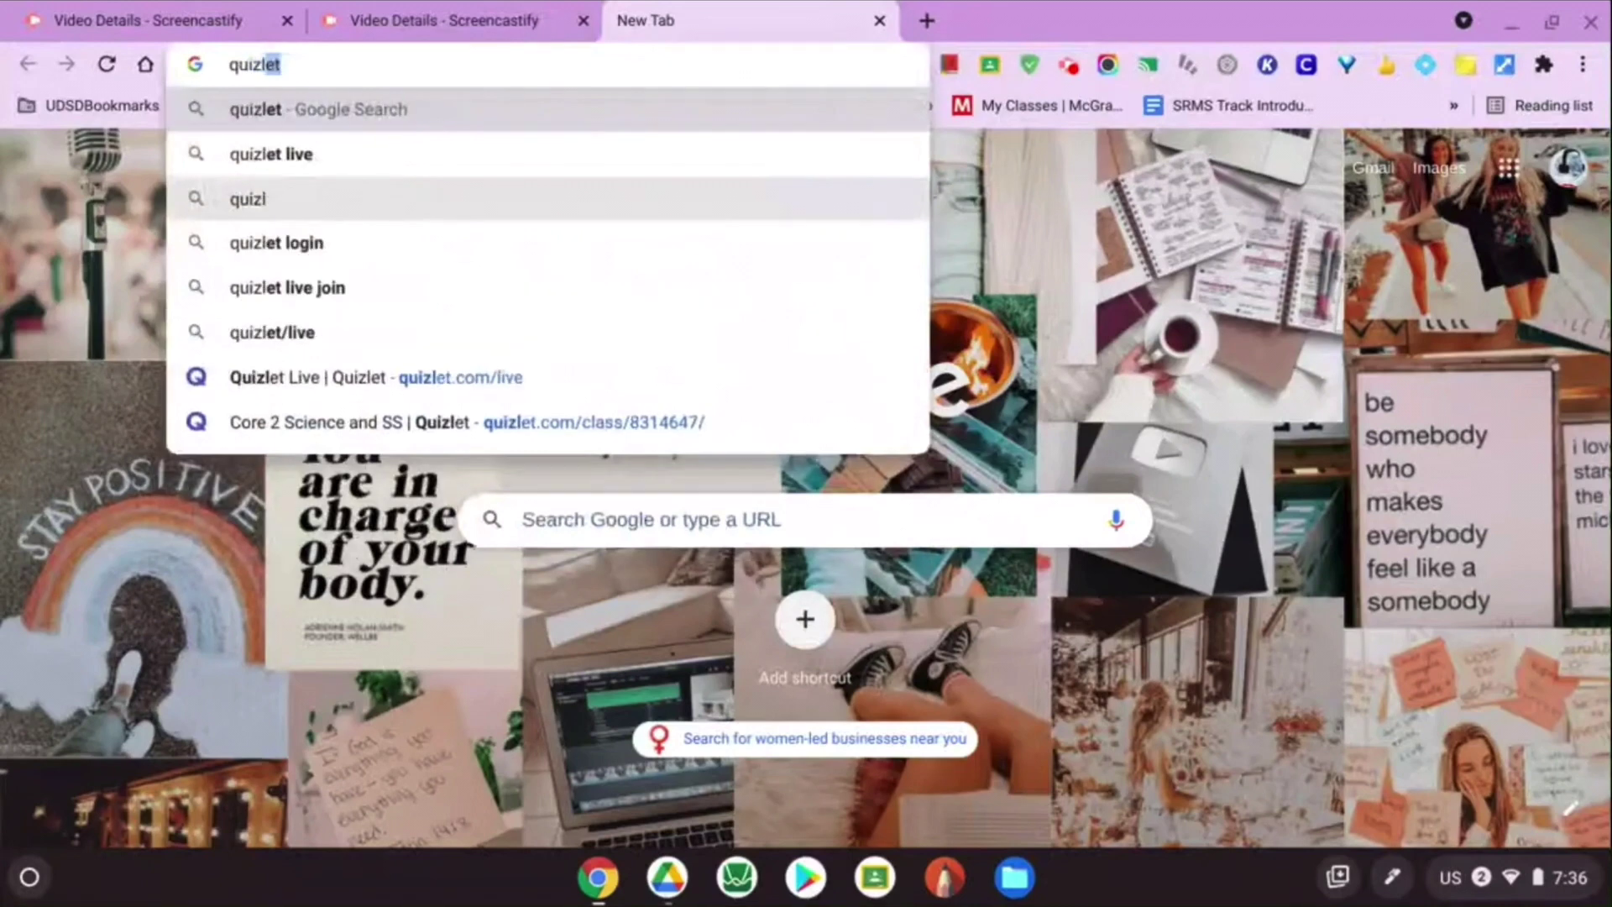
{"action": "type", "text": ".com"}
{"action": "key", "text": "Return"}
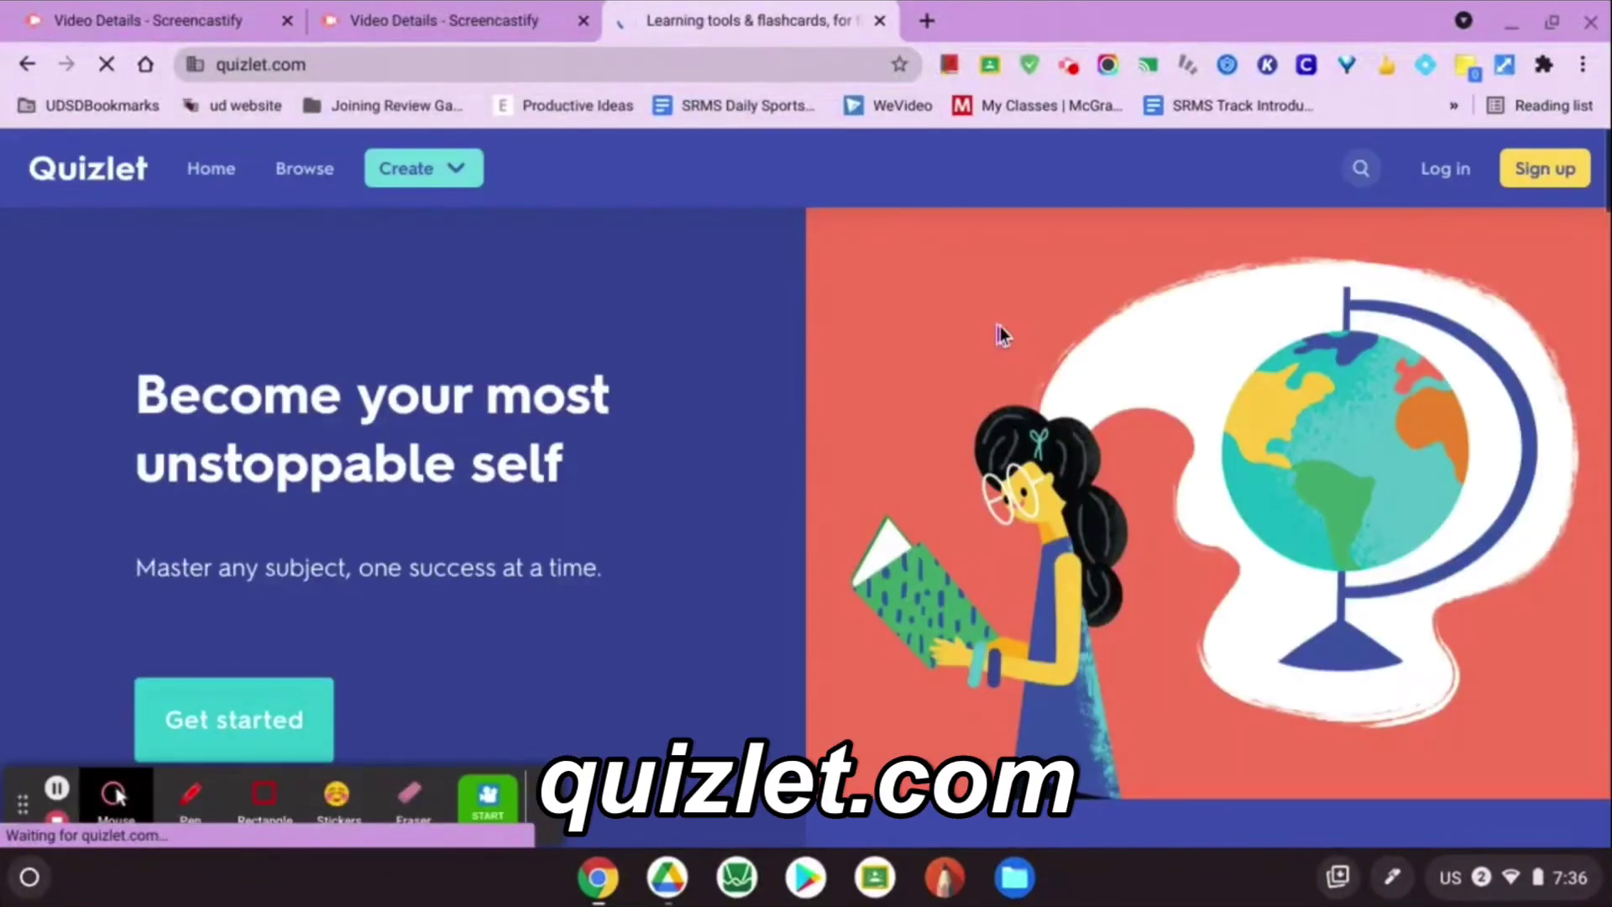
{"action": "scroll", "coordinate": [1000, 334], "scroll_direction": "down", "scroll_amount": 5}
{"action": "scroll", "coordinate": [1000, 334], "scroll_direction": "down", "scroll_amount": 3}
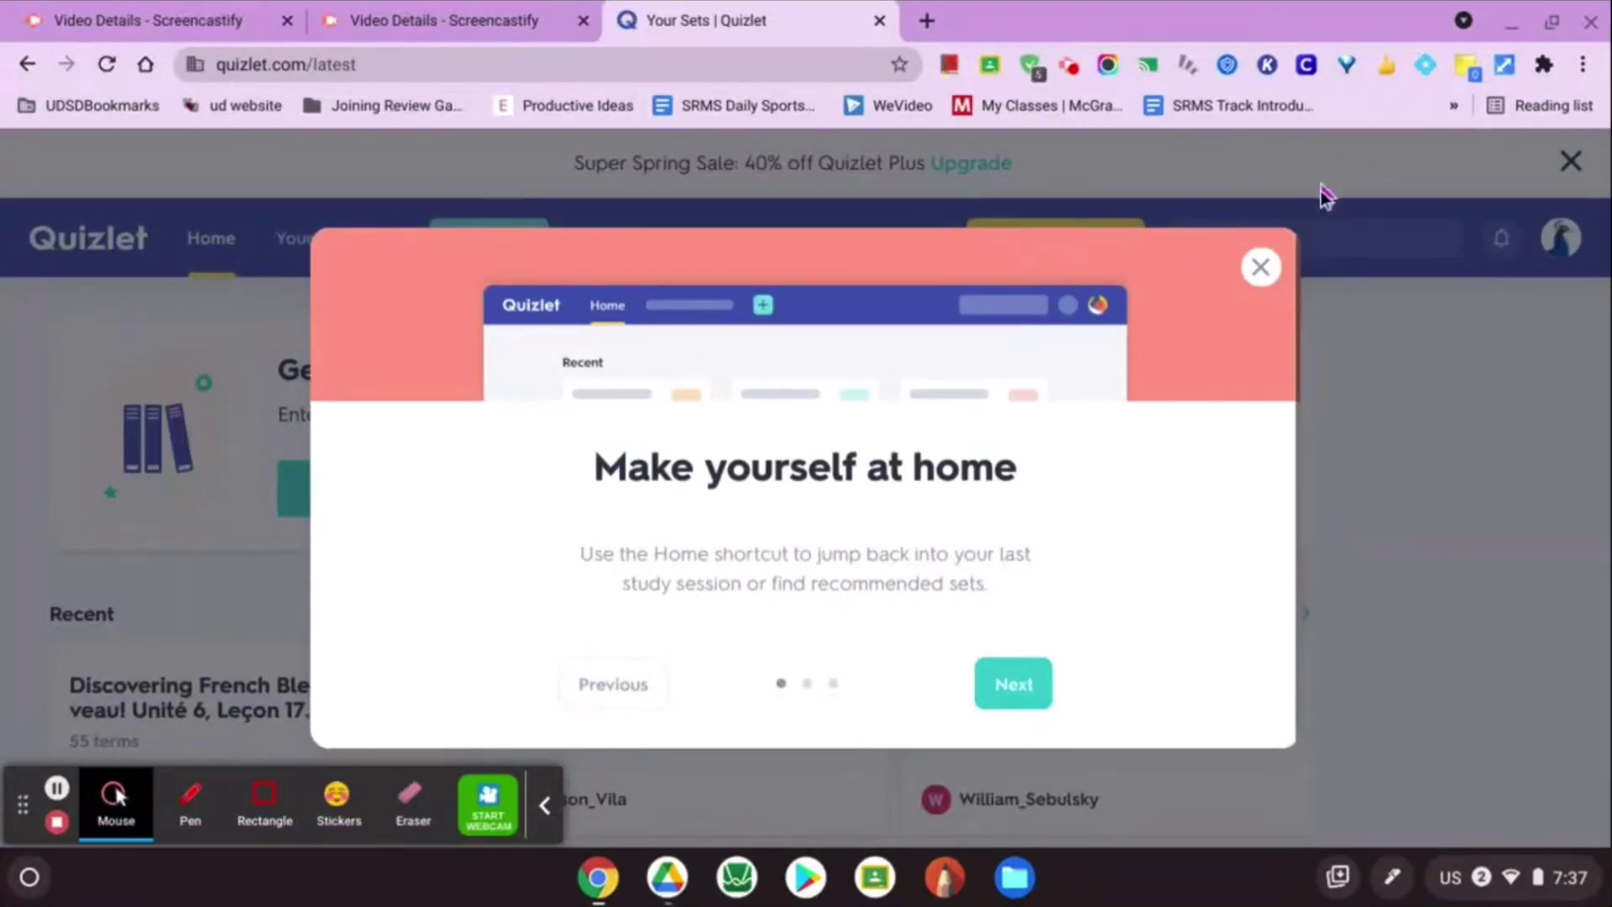
{"action": "left_click", "coordinate": [1263, 270]}
{"action": "scroll", "coordinate": [1264, 495], "scroll_direction": "down", "scroll_amount": 5}
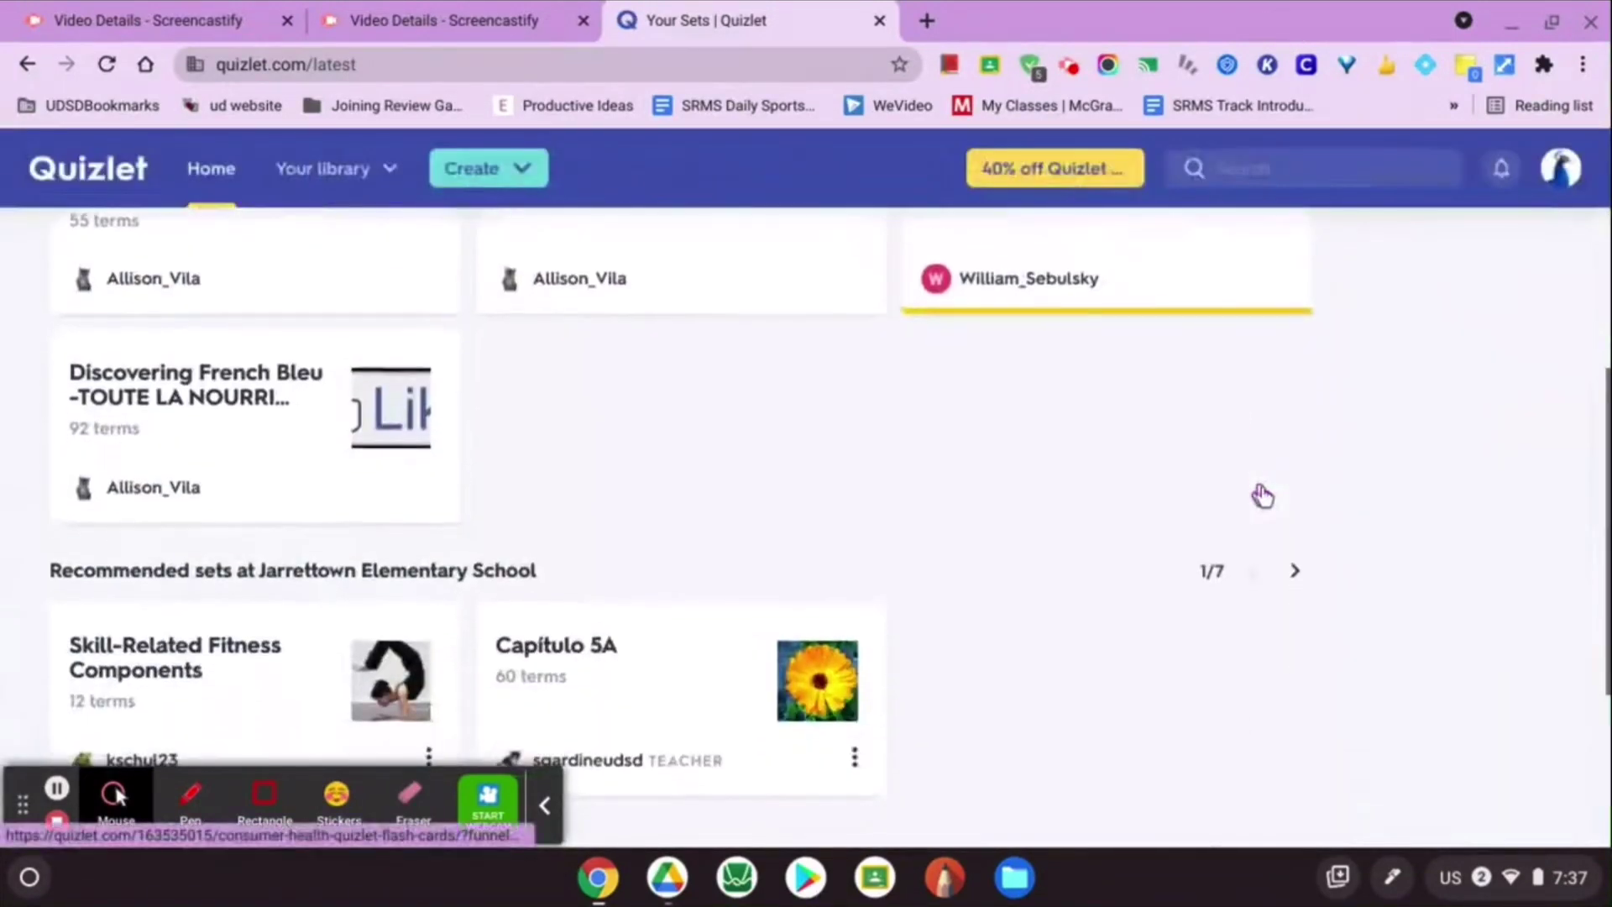
{"action": "scroll", "coordinate": [1264, 495], "scroll_direction": "down", "scroll_amount": 5}
{"action": "scroll", "coordinate": [755, 478], "scroll_direction": "up", "scroll_amount": 10}
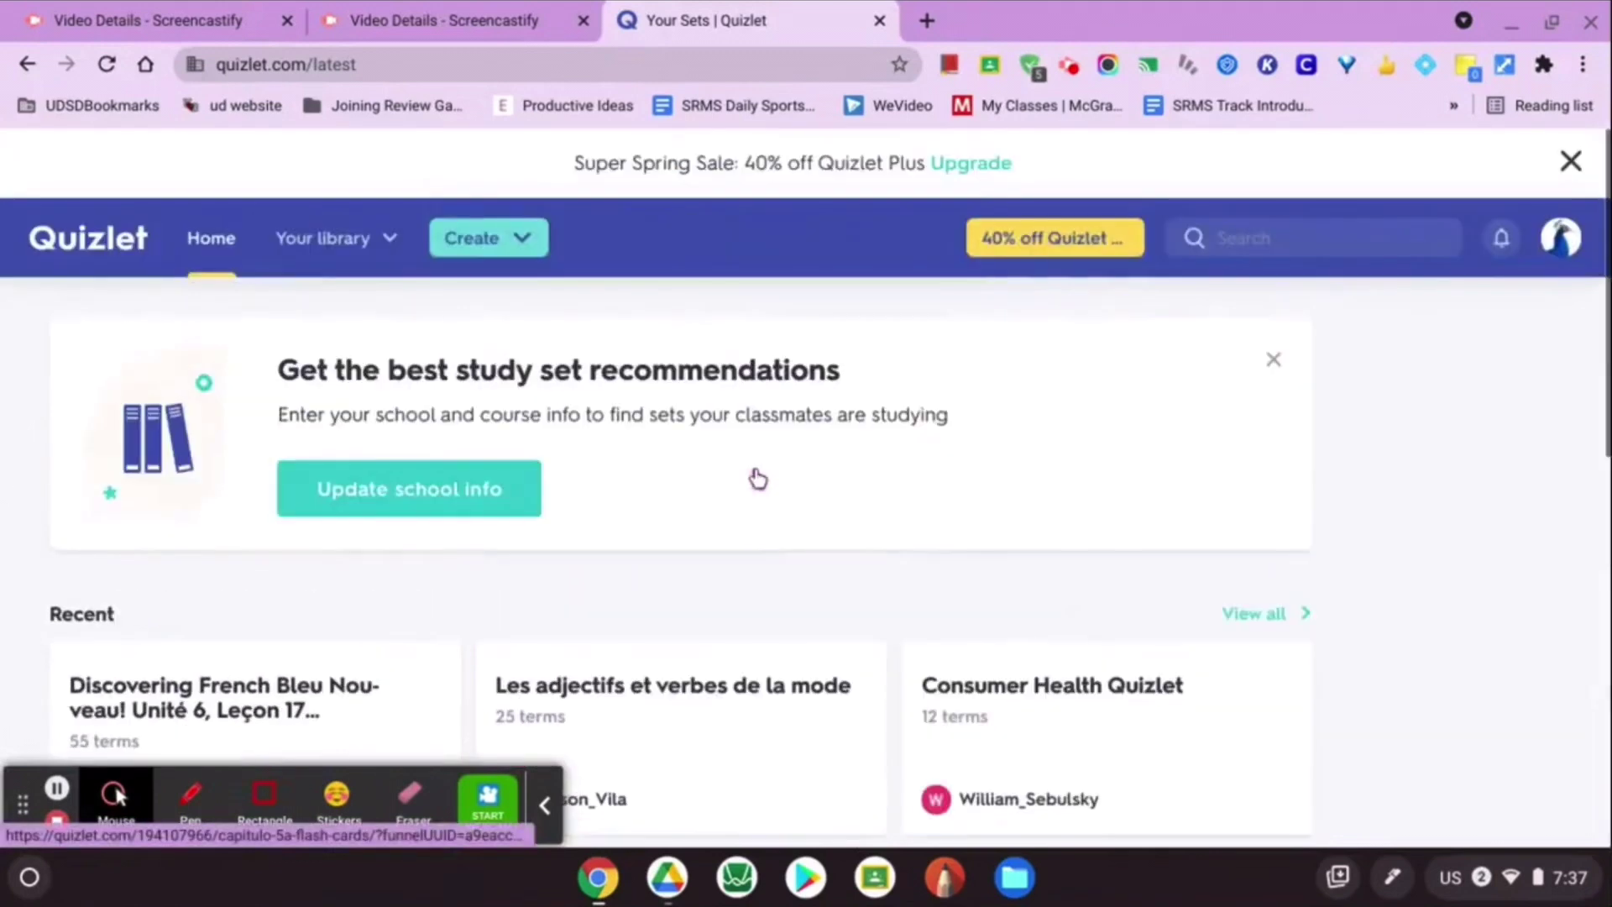
- Search Quizlet for 'ancient greece' study sets
{"action": "left_click", "coordinate": [1237, 240]}
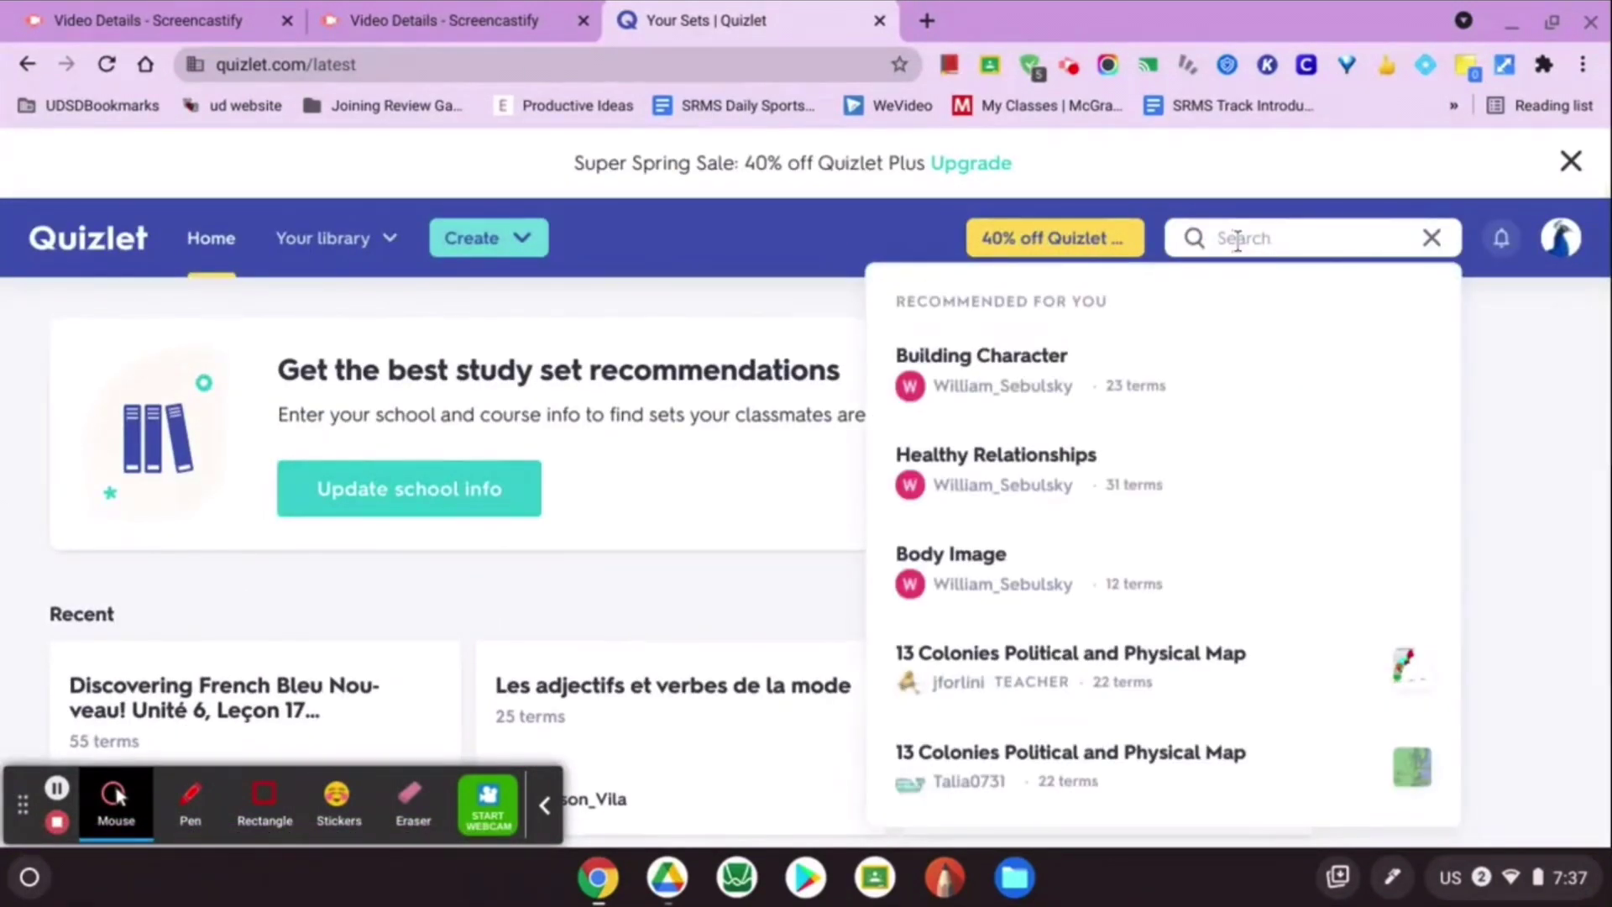
{"action": "type", "text": "anceit"}
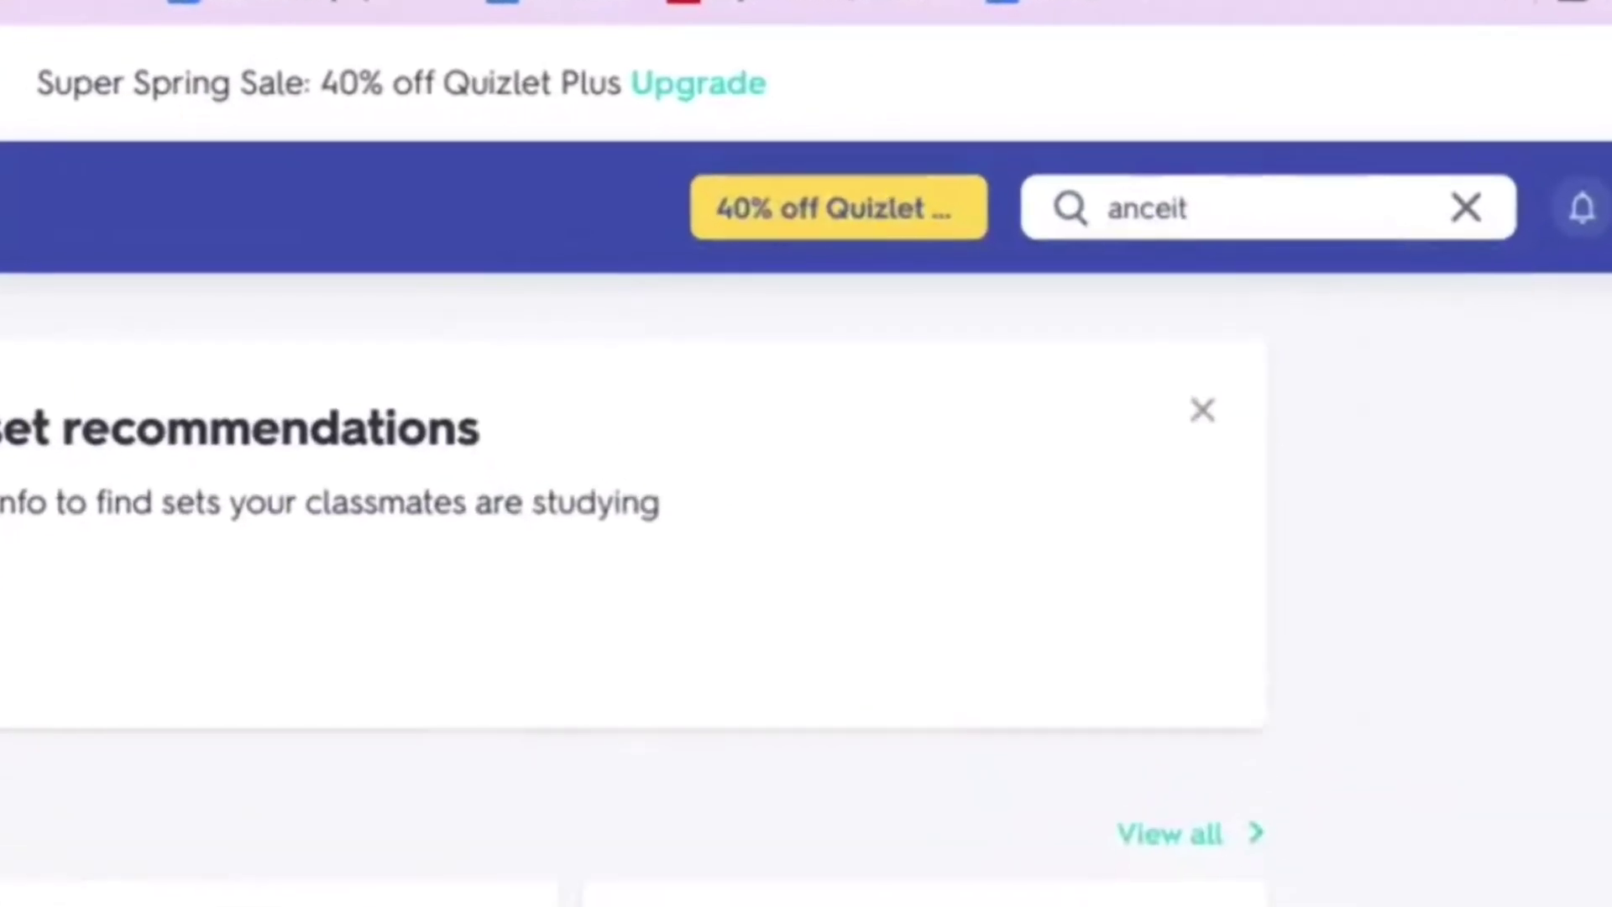
{"action": "key", "text": "BackSpace"}
{"action": "key", "text": "BackSpace"}
{"action": "key", "text": "BackSpace"}
{"action": "type", "text": "ien"}
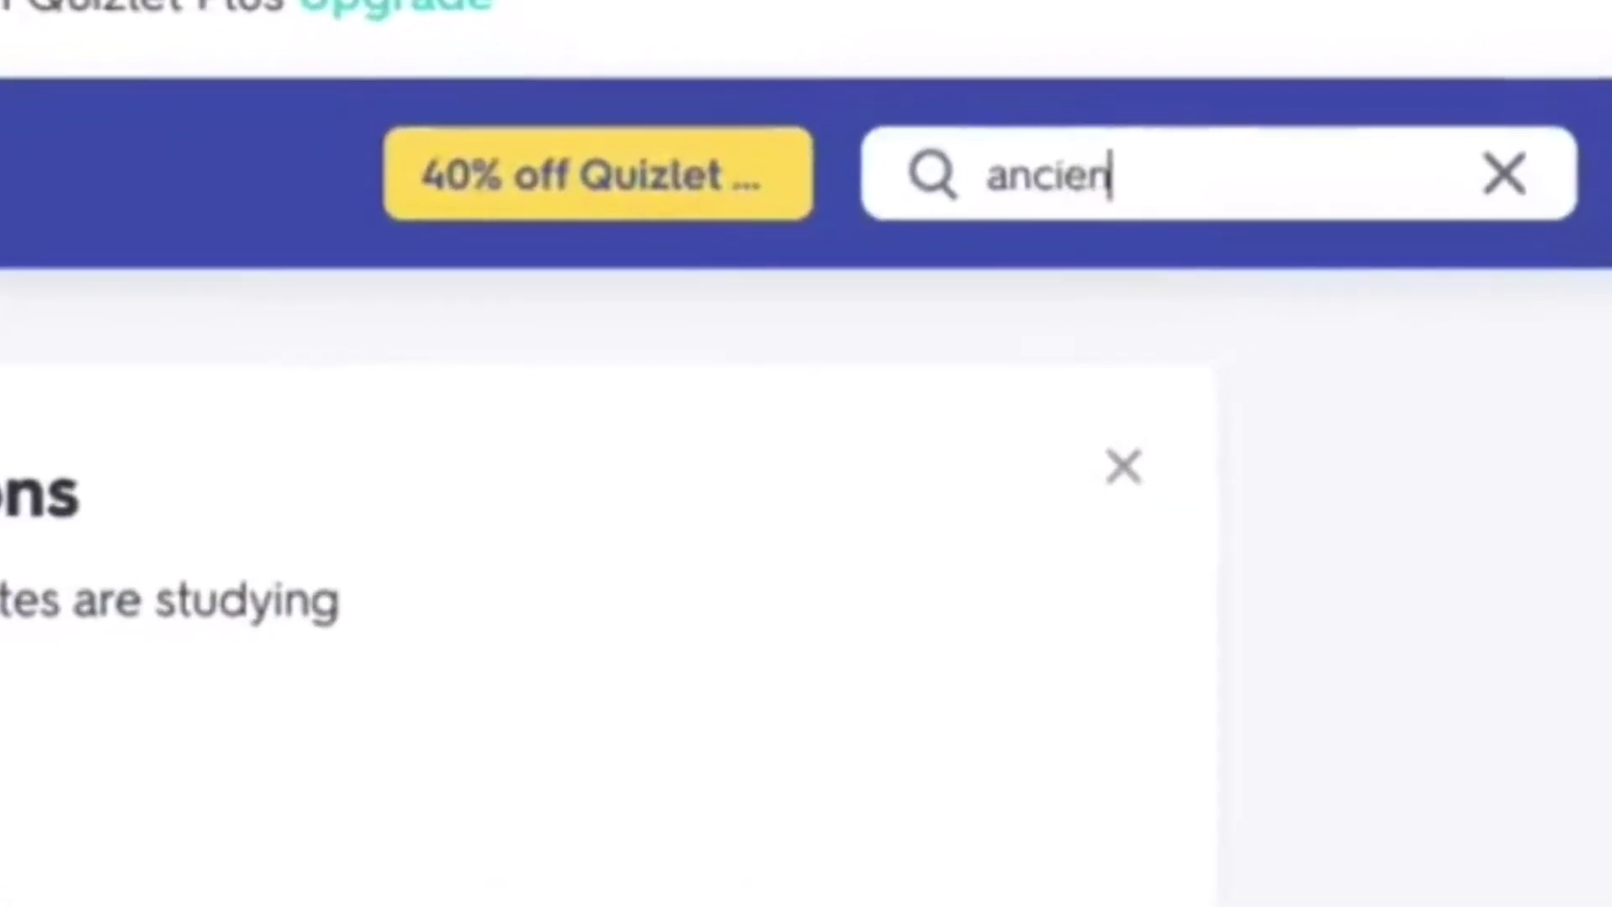
{"action": "type", "text": "t greece"}
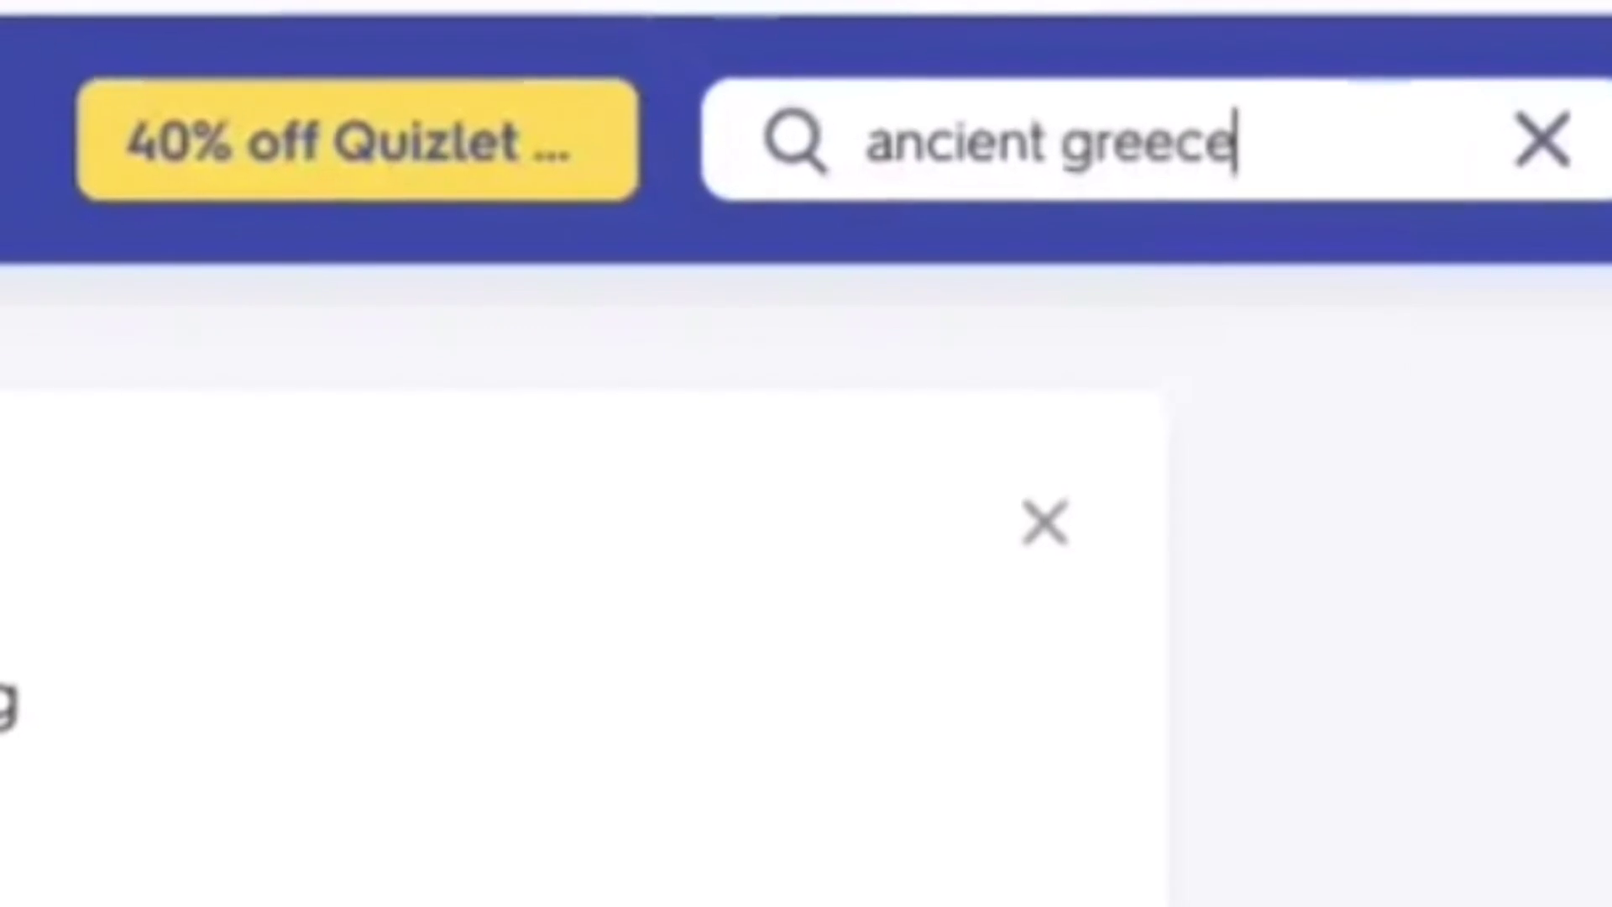
{"action": "key", "text": "Return"}
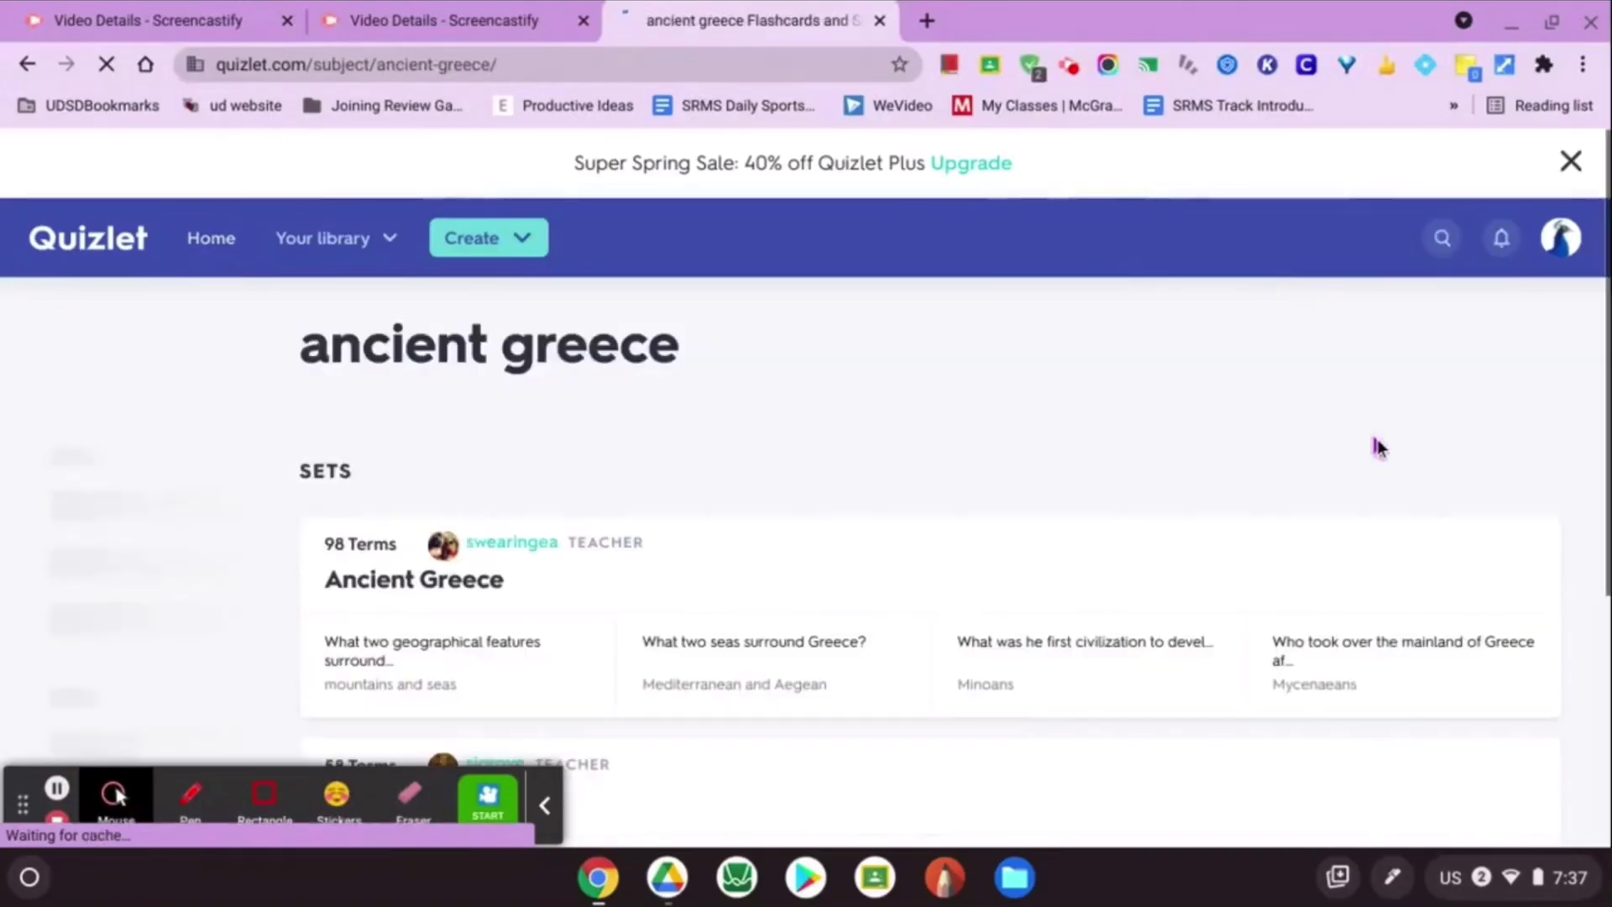
{"action": "scroll", "coordinate": [1378, 448], "scroll_direction": "down", "scroll_amount": 5}
{"action": "scroll", "coordinate": [1378, 448], "scroll_direction": "down", "scroll_amount": 5}
{"action": "scroll", "coordinate": [1378, 446], "scroll_direction": "down", "scroll_amount": 5}
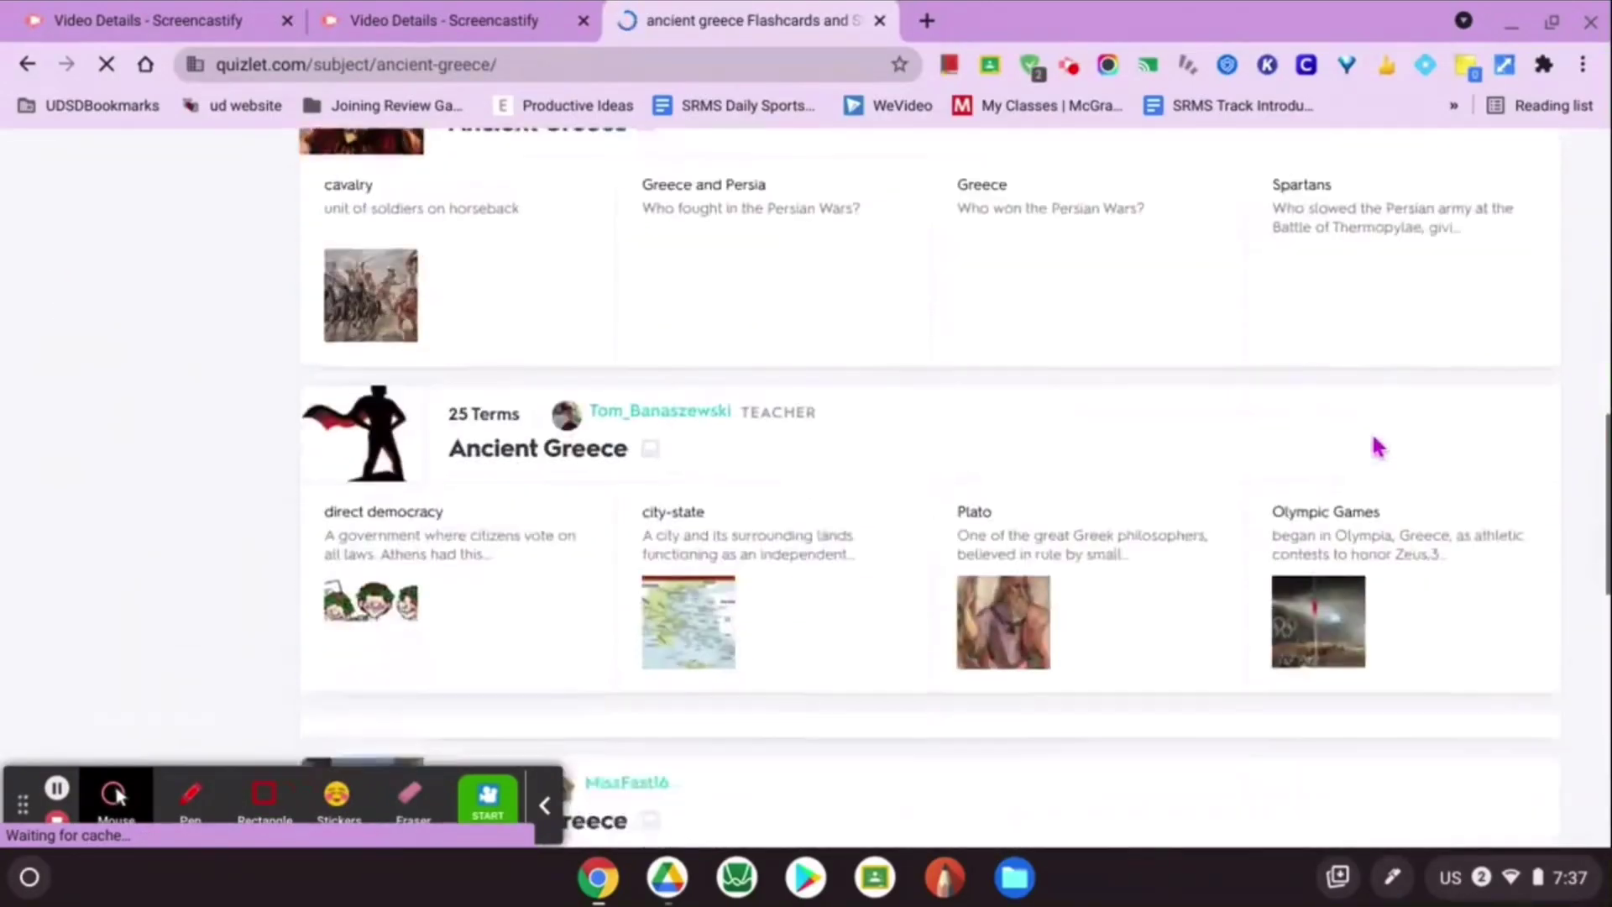
{"action": "scroll", "coordinate": [1377, 447], "scroll_direction": "down", "scroll_amount": 5}
- Close the ancient greece results and search the web for 'slides carnival'
{"action": "left_click", "coordinate": [929, 21]}
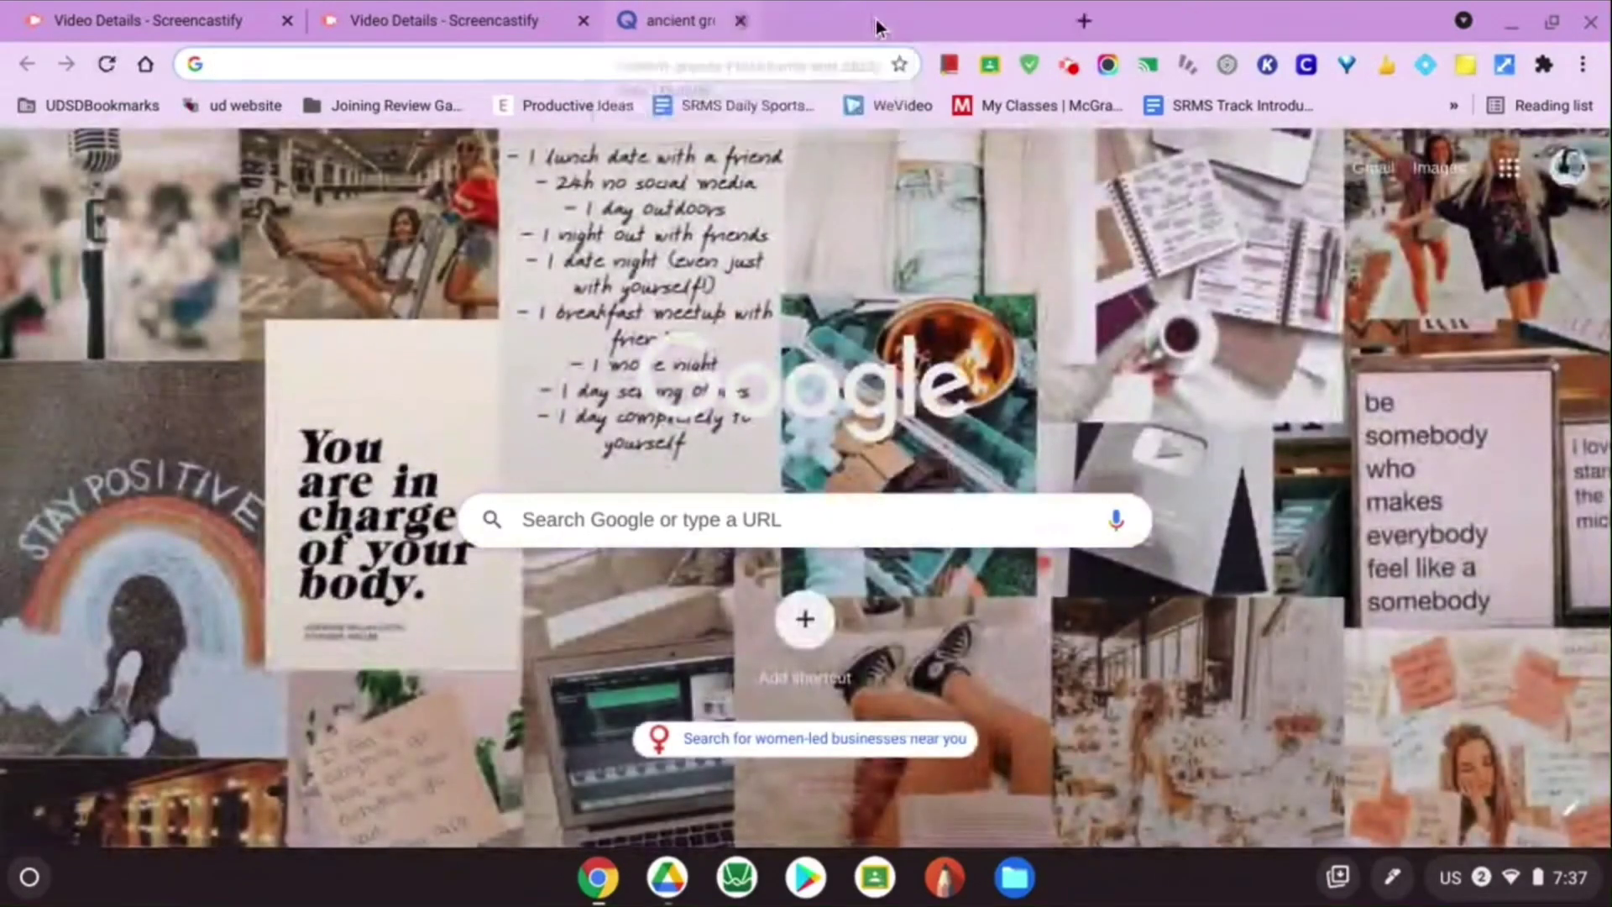
{"action": "left_click", "coordinate": [878, 26]}
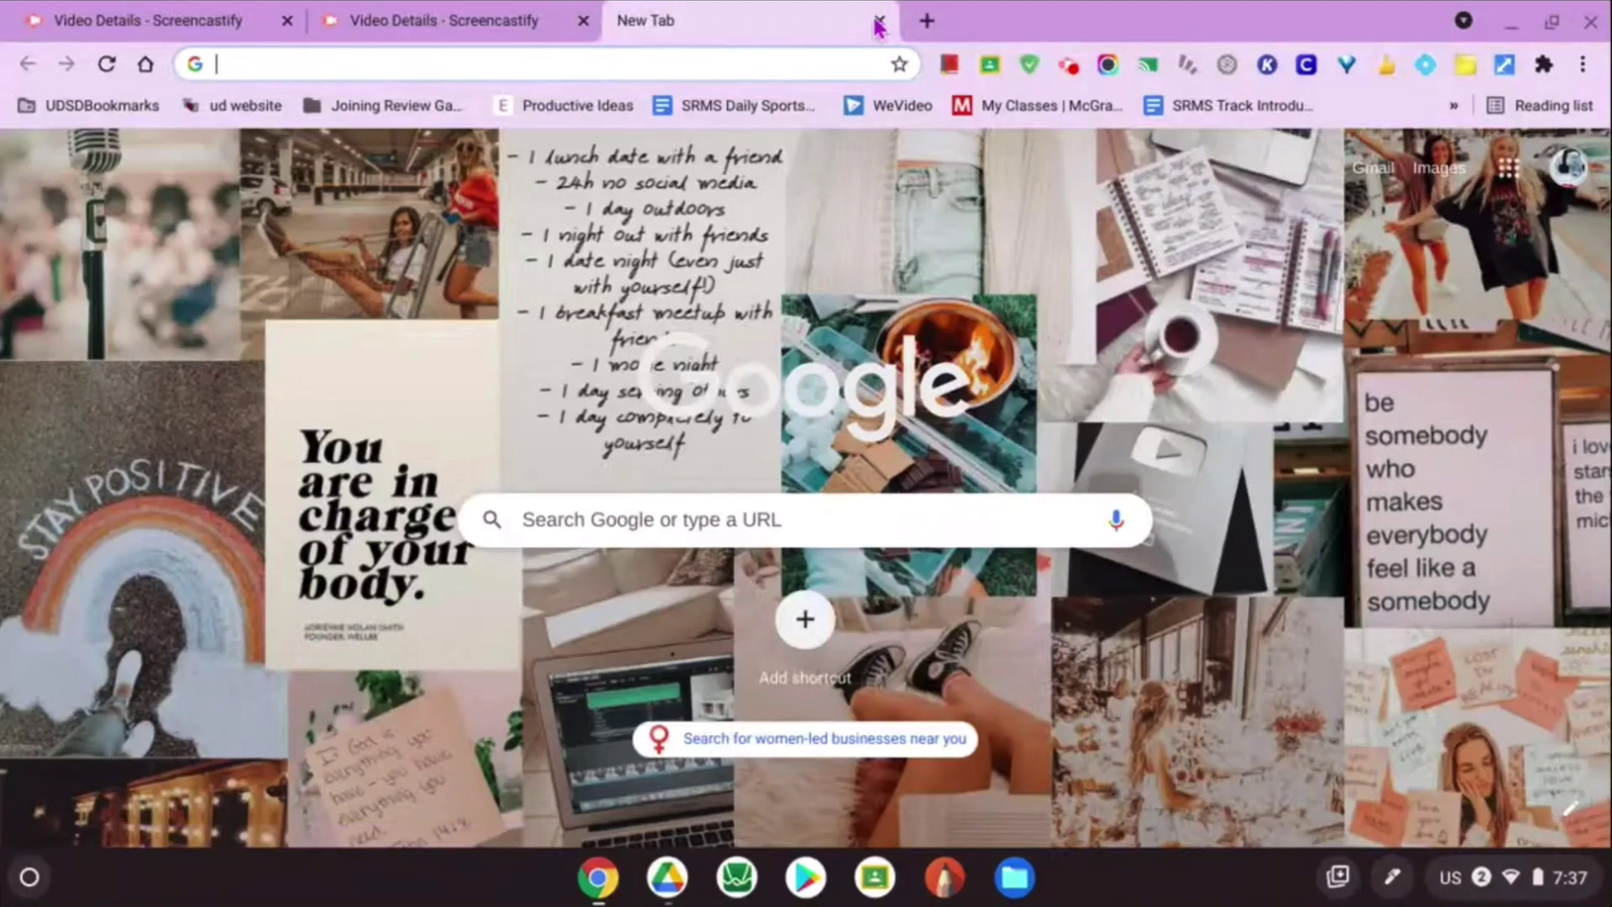
{"action": "type", "text": "sl"}
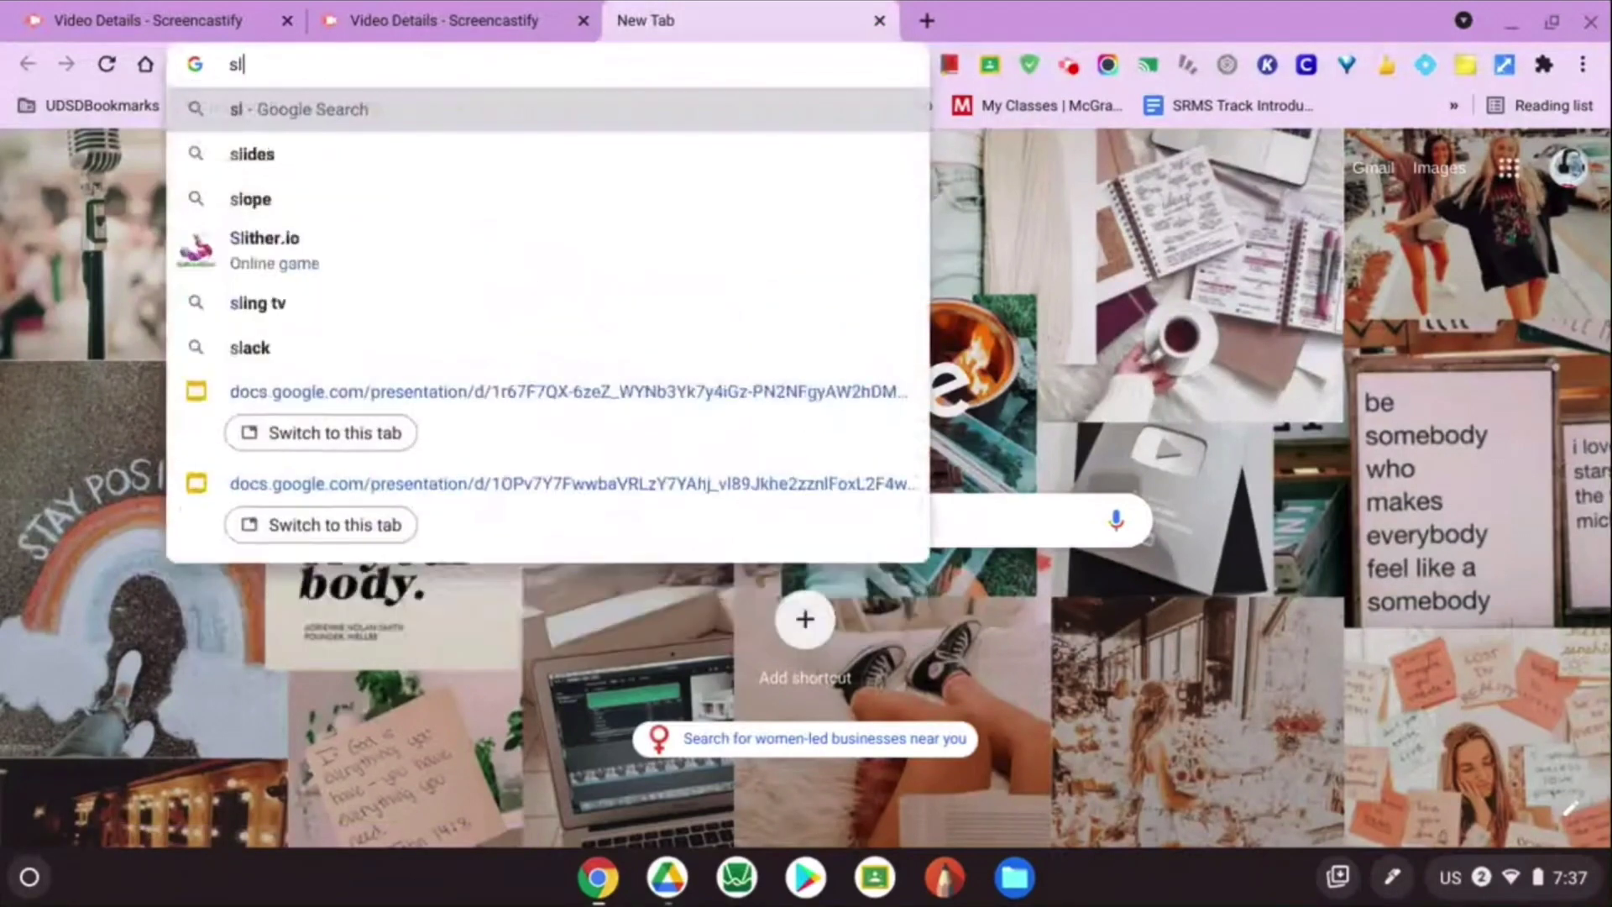
{"action": "type", "text": "ides"}
{"action": "type", "text": "es"}
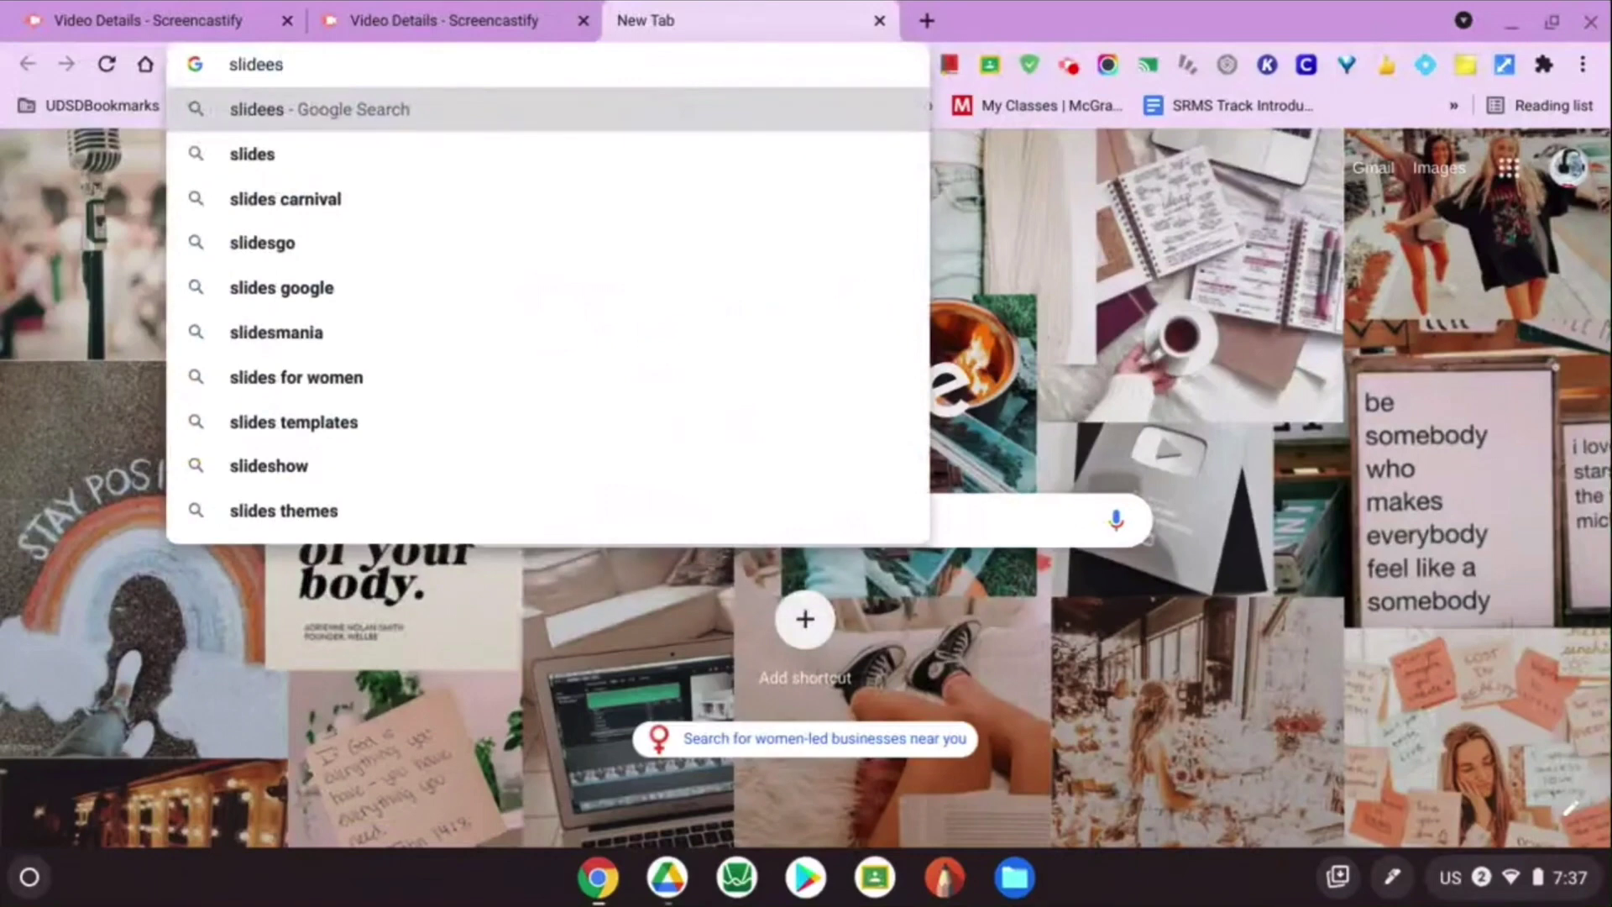
{"action": "type", "text": "carn"}
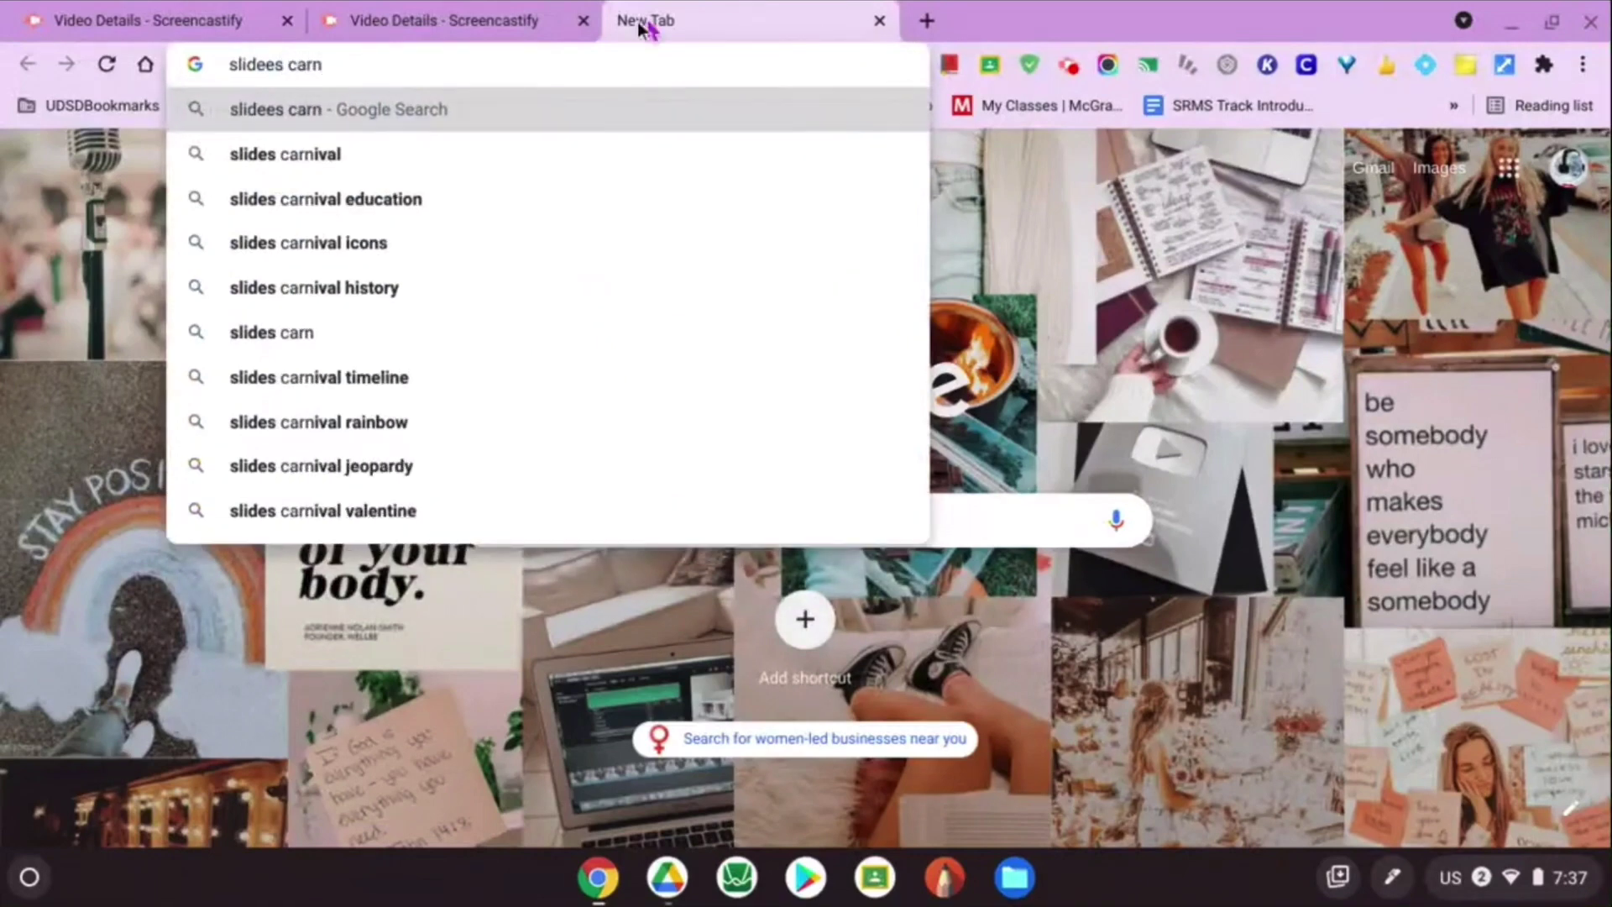
{"action": "left_click", "coordinate": [573, 151]}
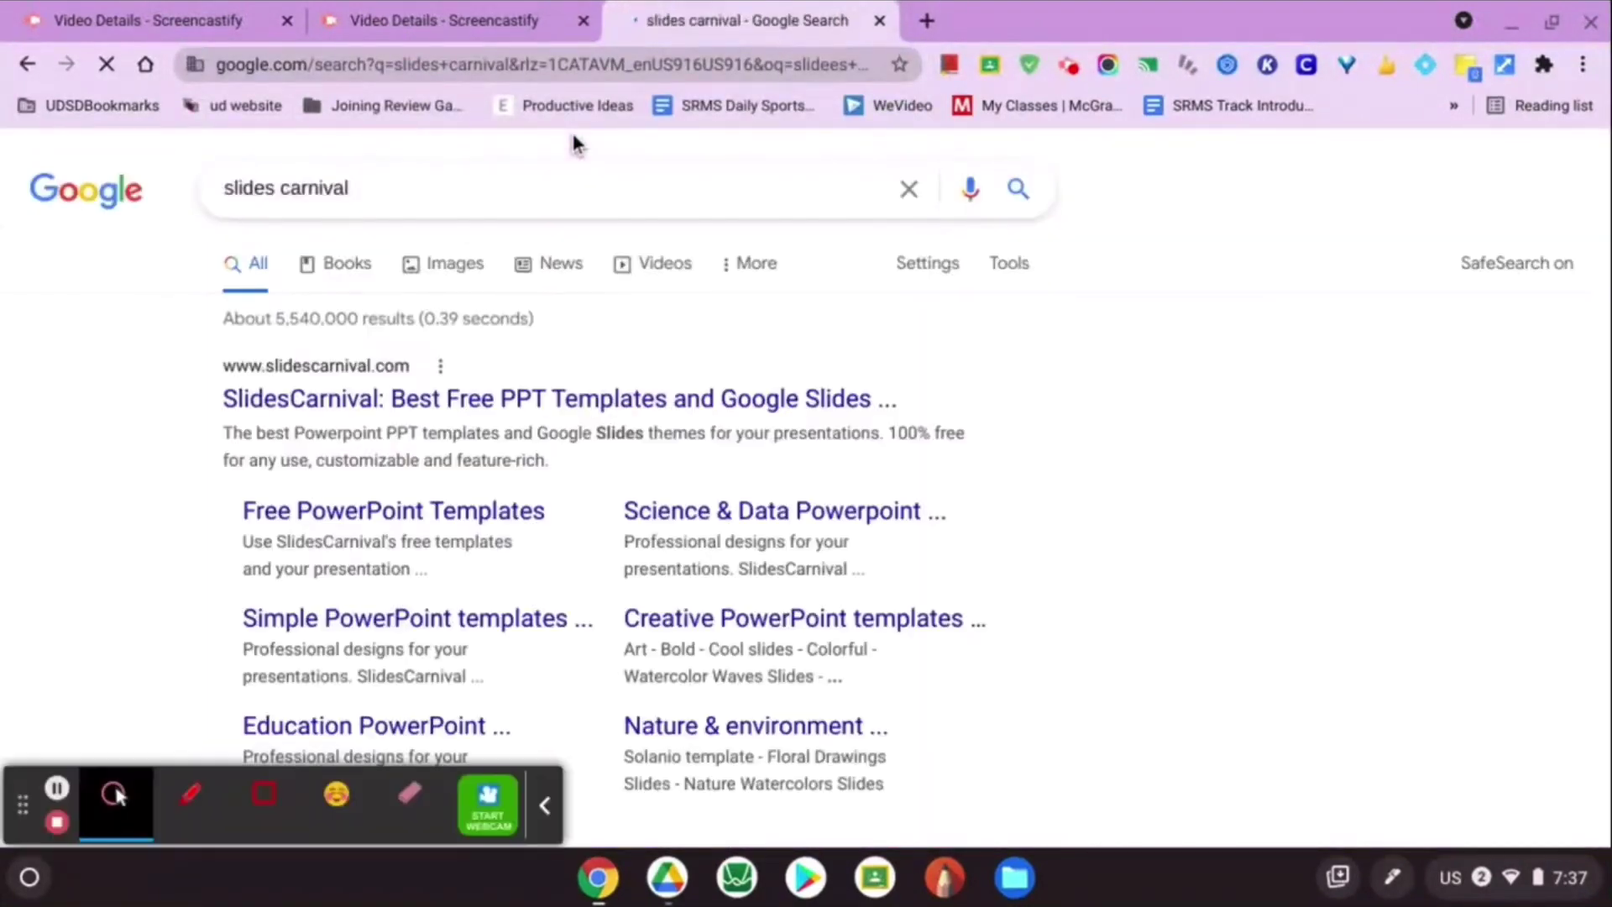
- Open SlidesCarnival from the results, accept its privacy consent, then open a blank tab
{"action": "left_click", "coordinate": [372, 403]}
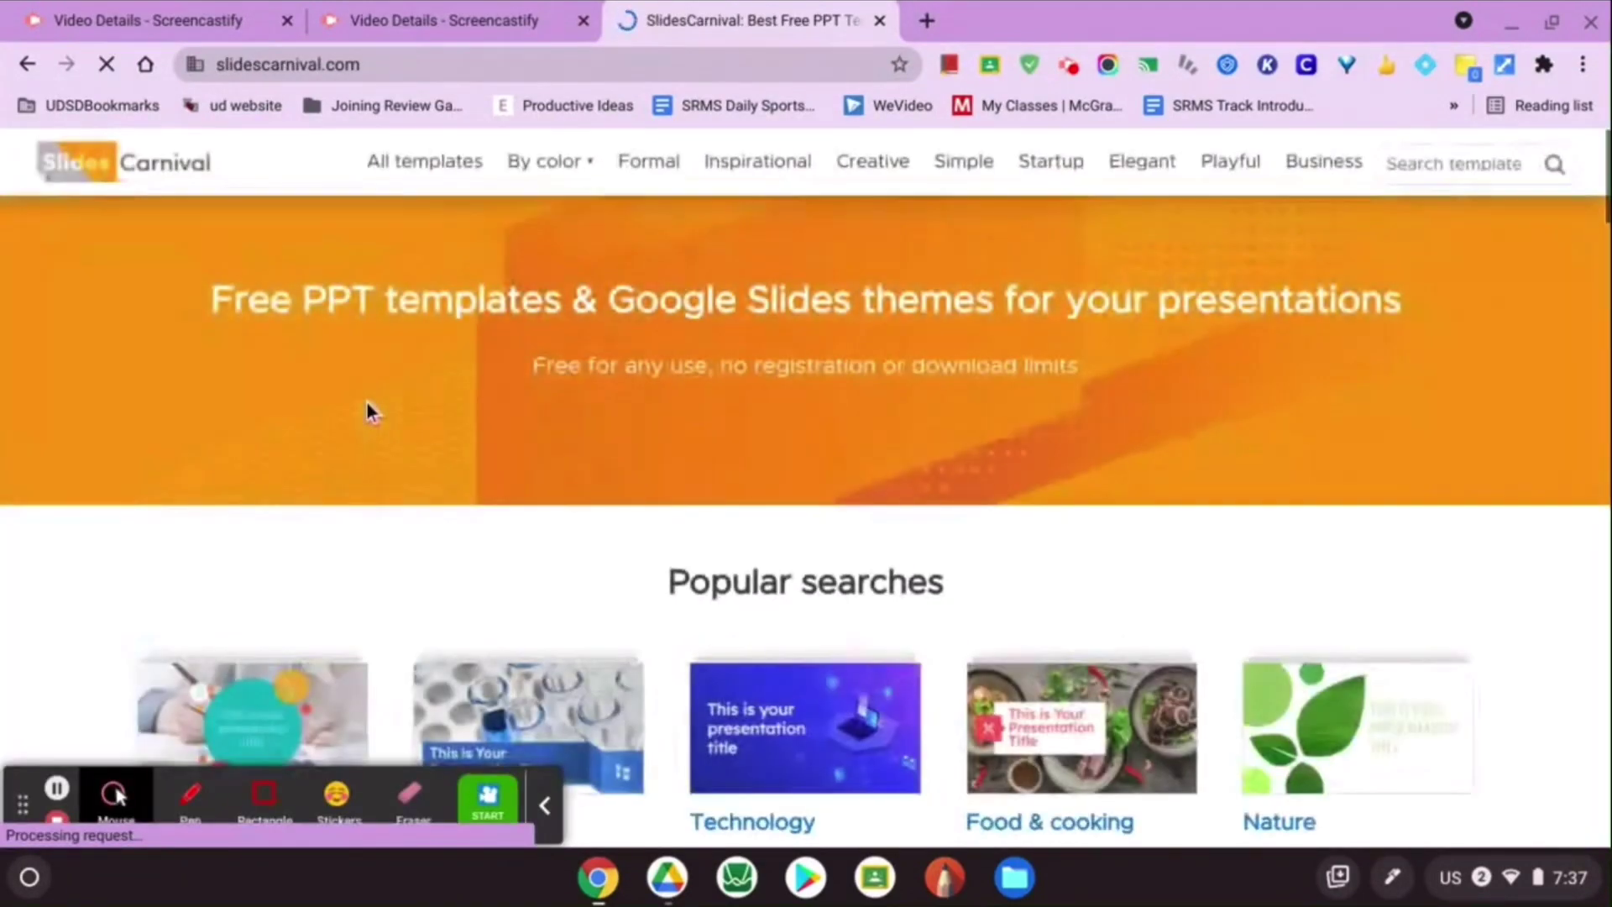
{"action": "scroll", "coordinate": [367, 403], "scroll_direction": "down", "scroll_amount": 3}
{"action": "scroll", "coordinate": [372, 412], "scroll_direction": "down", "scroll_amount": 1}
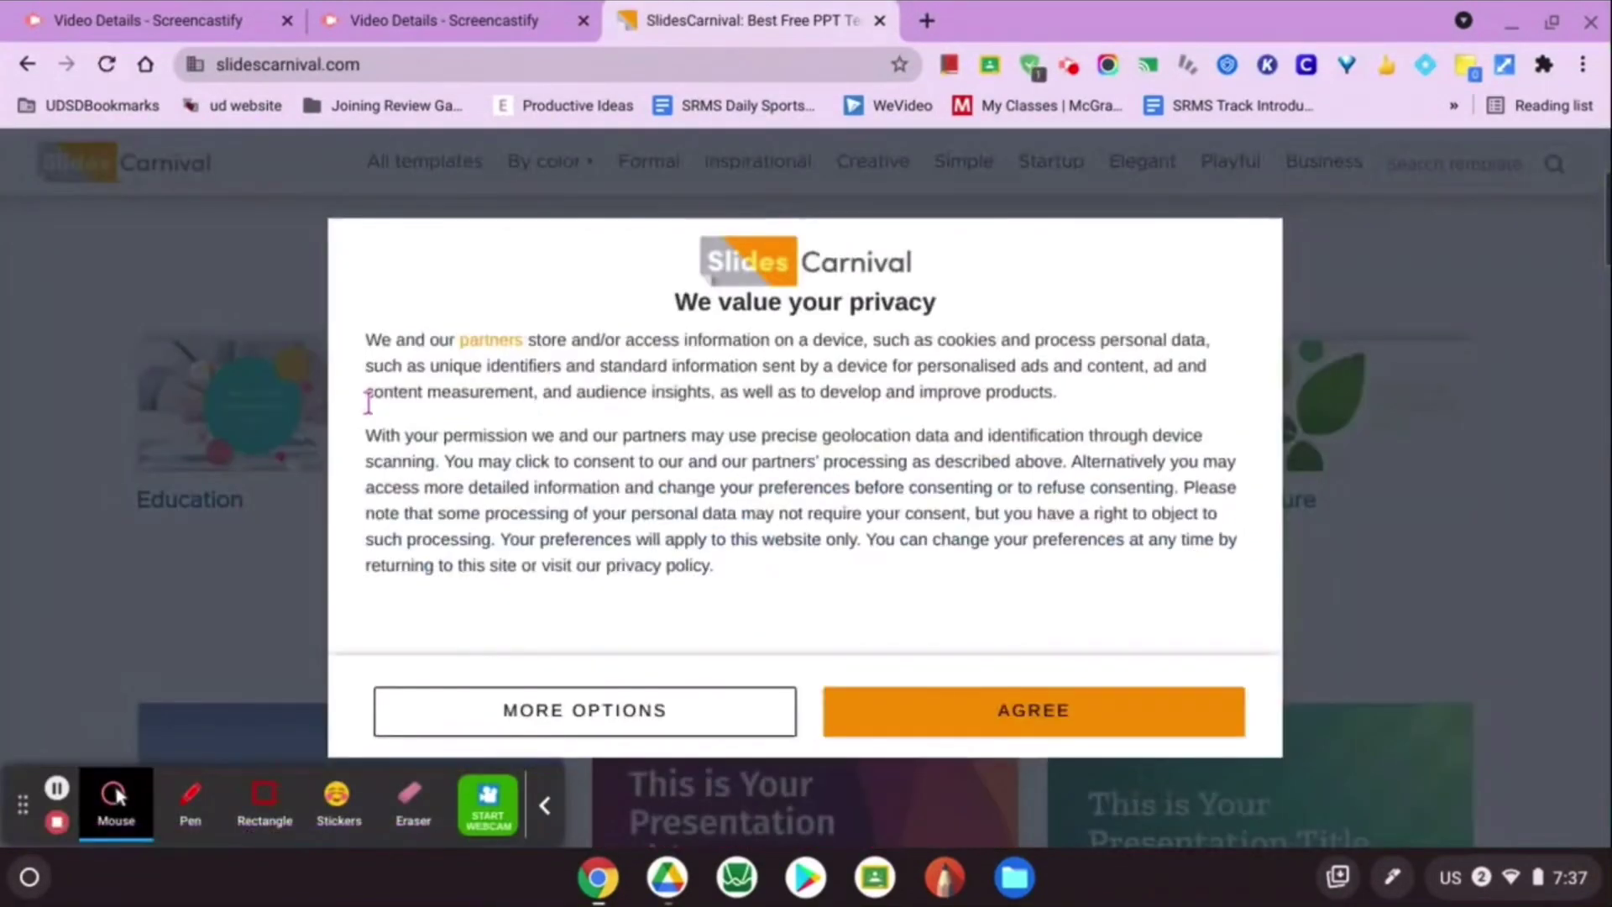
{"action": "left_click", "coordinate": [909, 705]}
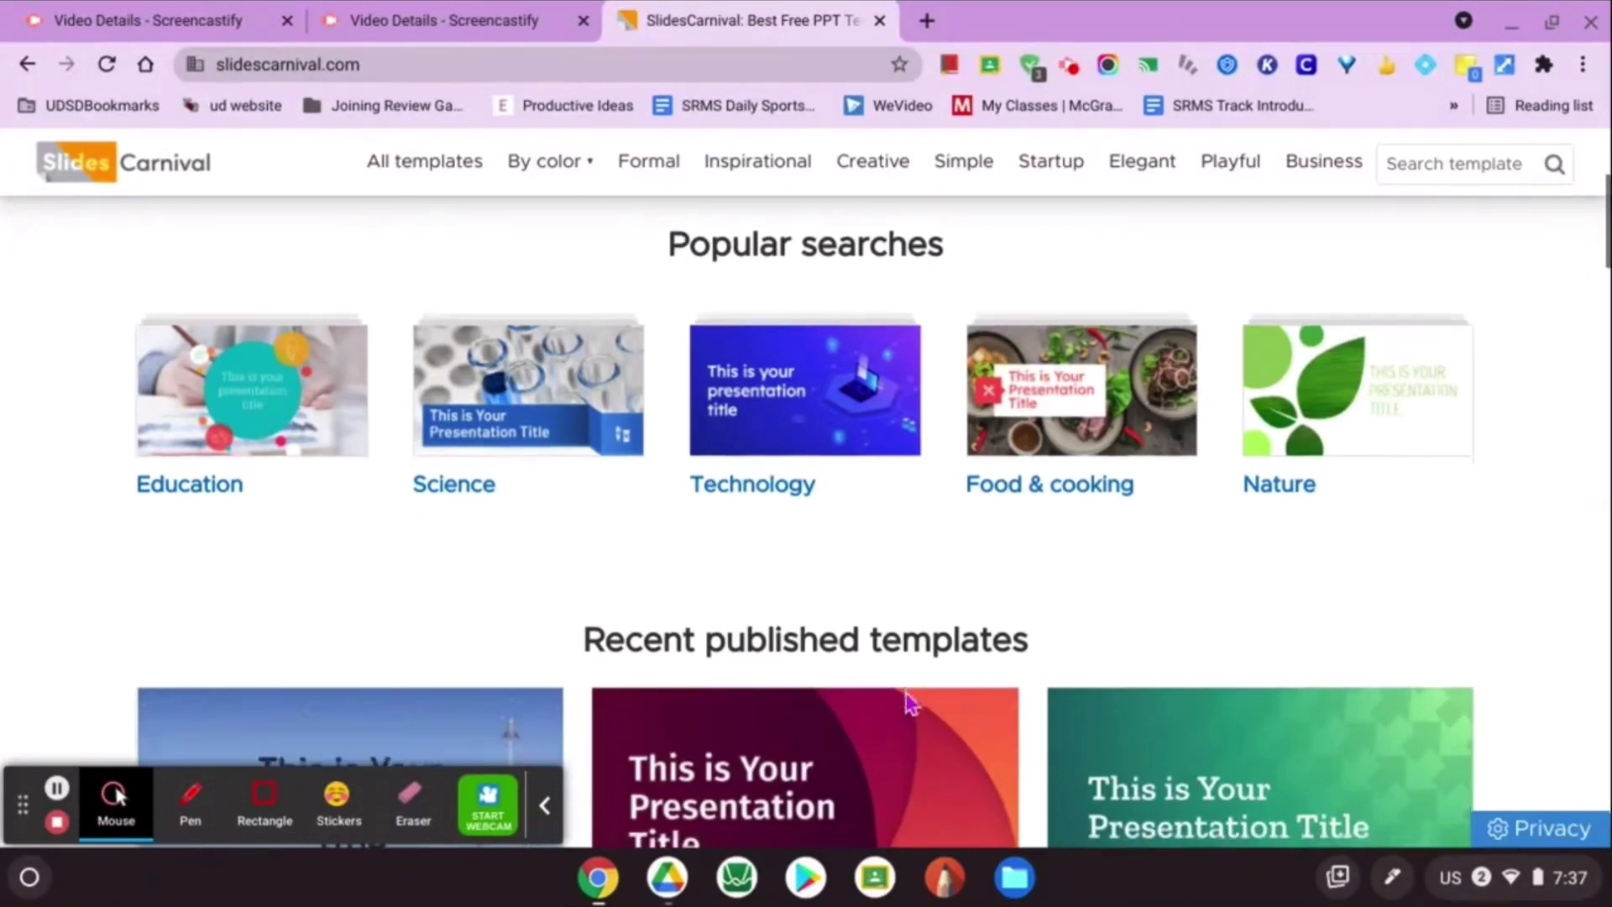
{"action": "scroll", "coordinate": [909, 705], "scroll_direction": "down", "scroll_amount": 3}
{"action": "scroll", "coordinate": [909, 705], "scroll_direction": "down", "scroll_amount": 3}
{"action": "scroll", "coordinate": [910, 704], "scroll_direction": "down", "scroll_amount": 3}
{"action": "scroll", "coordinate": [910, 703], "scroll_direction": "down", "scroll_amount": 2}
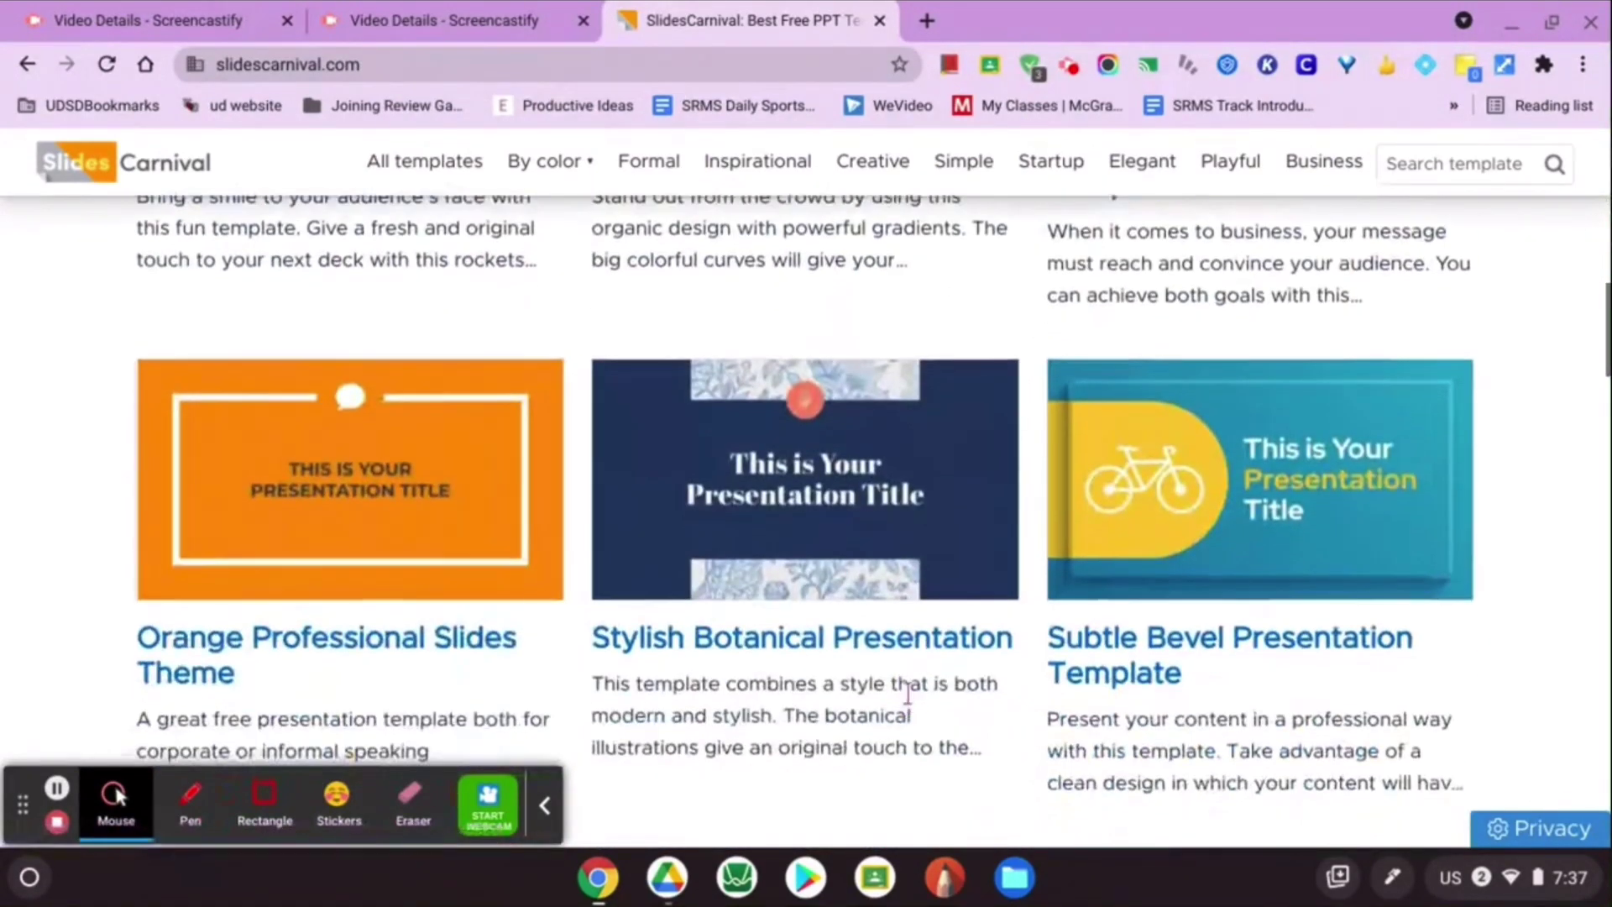
{"action": "scroll", "coordinate": [910, 704], "scroll_direction": "down", "scroll_amount": 3}
{"action": "scroll", "coordinate": [909, 704], "scroll_direction": "down", "scroll_amount": 3}
{"action": "scroll", "coordinate": [909, 705], "scroll_direction": "down", "scroll_amount": 2}
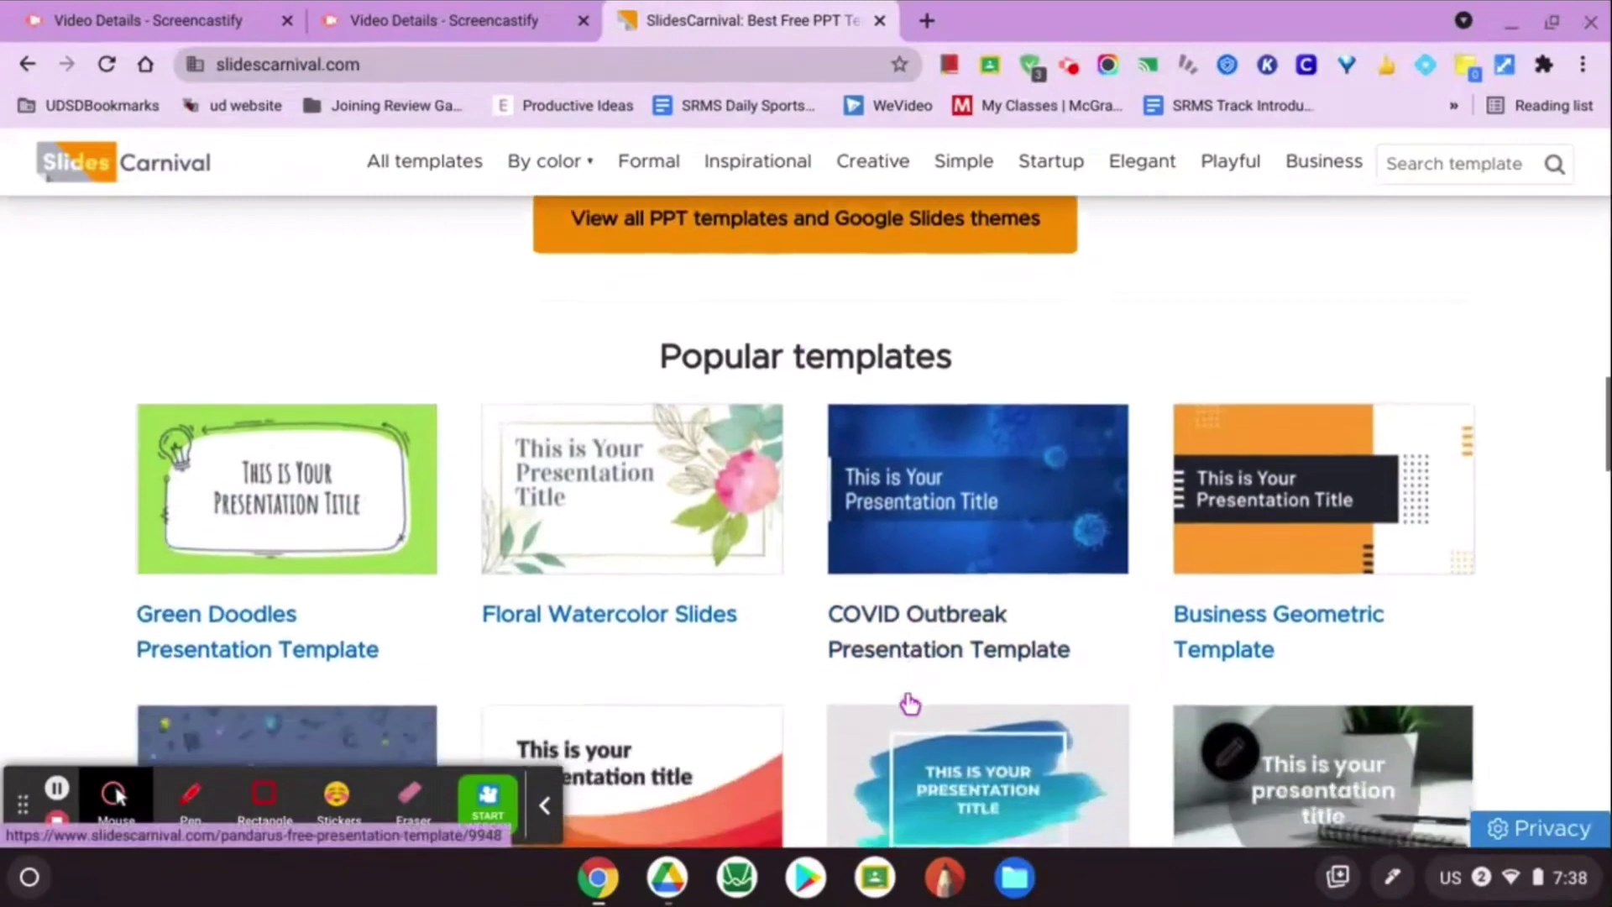
{"action": "scroll", "coordinate": [909, 704], "scroll_direction": "down", "scroll_amount": 3}
{"action": "scroll", "coordinate": [909, 705], "scroll_direction": "down", "scroll_amount": 2}
{"action": "scroll", "coordinate": [910, 705], "scroll_direction": "down", "scroll_amount": 1}
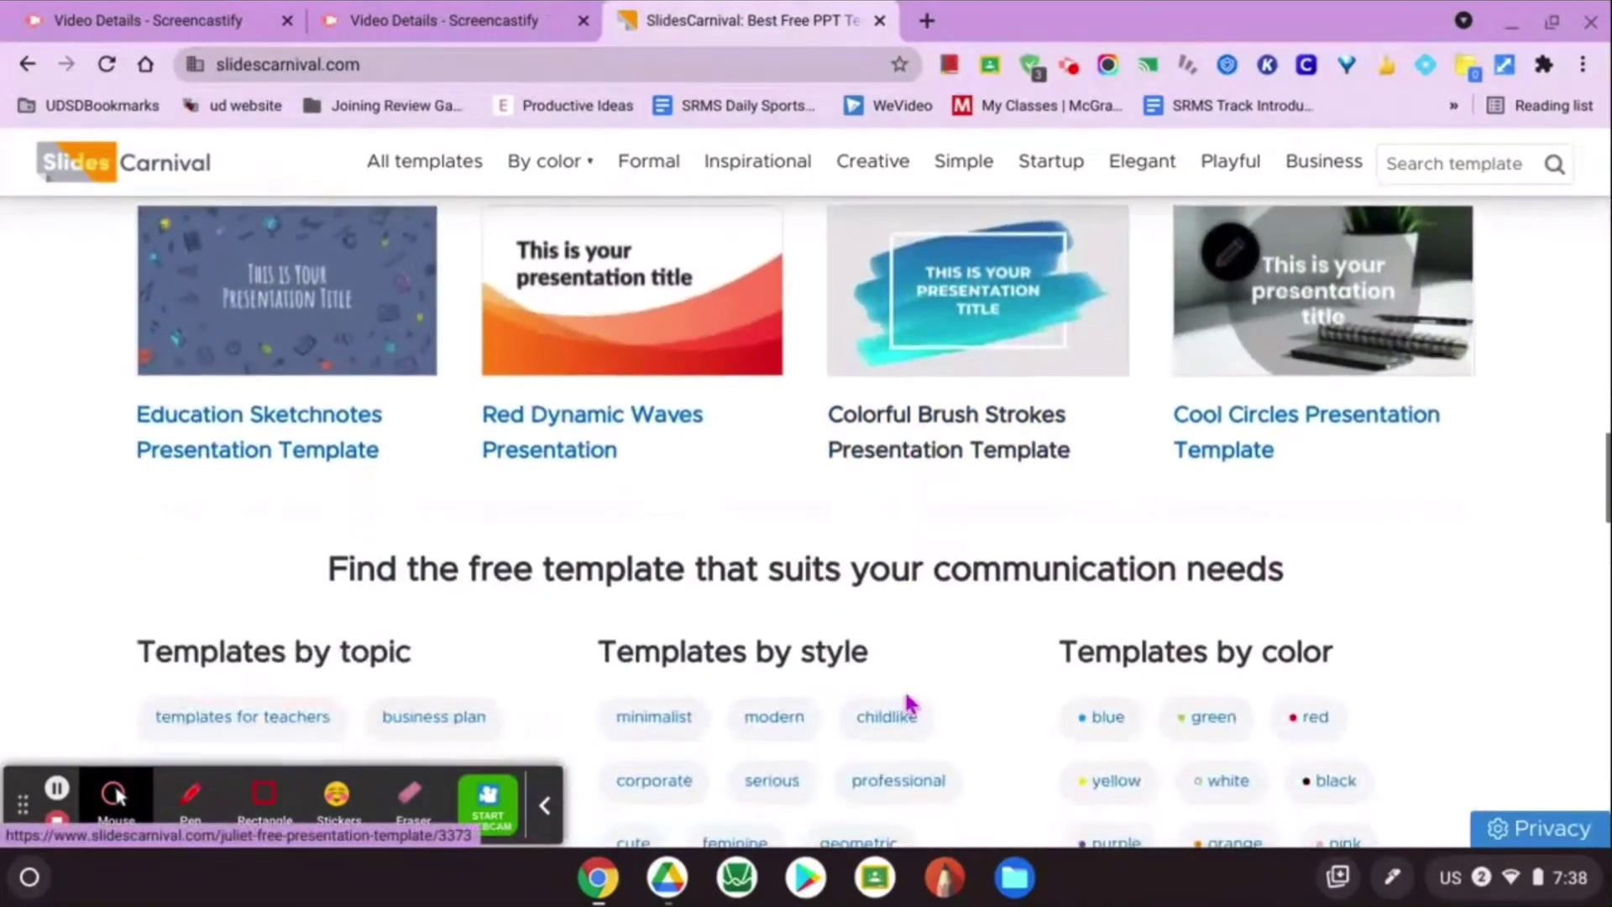
{"action": "scroll", "coordinate": [910, 703], "scroll_direction": "up", "scroll_amount": 1}
{"action": "scroll", "coordinate": [910, 703], "scroll_direction": "up", "scroll_amount": 3}
{"action": "scroll", "coordinate": [910, 703], "scroll_direction": "up", "scroll_amount": 3}
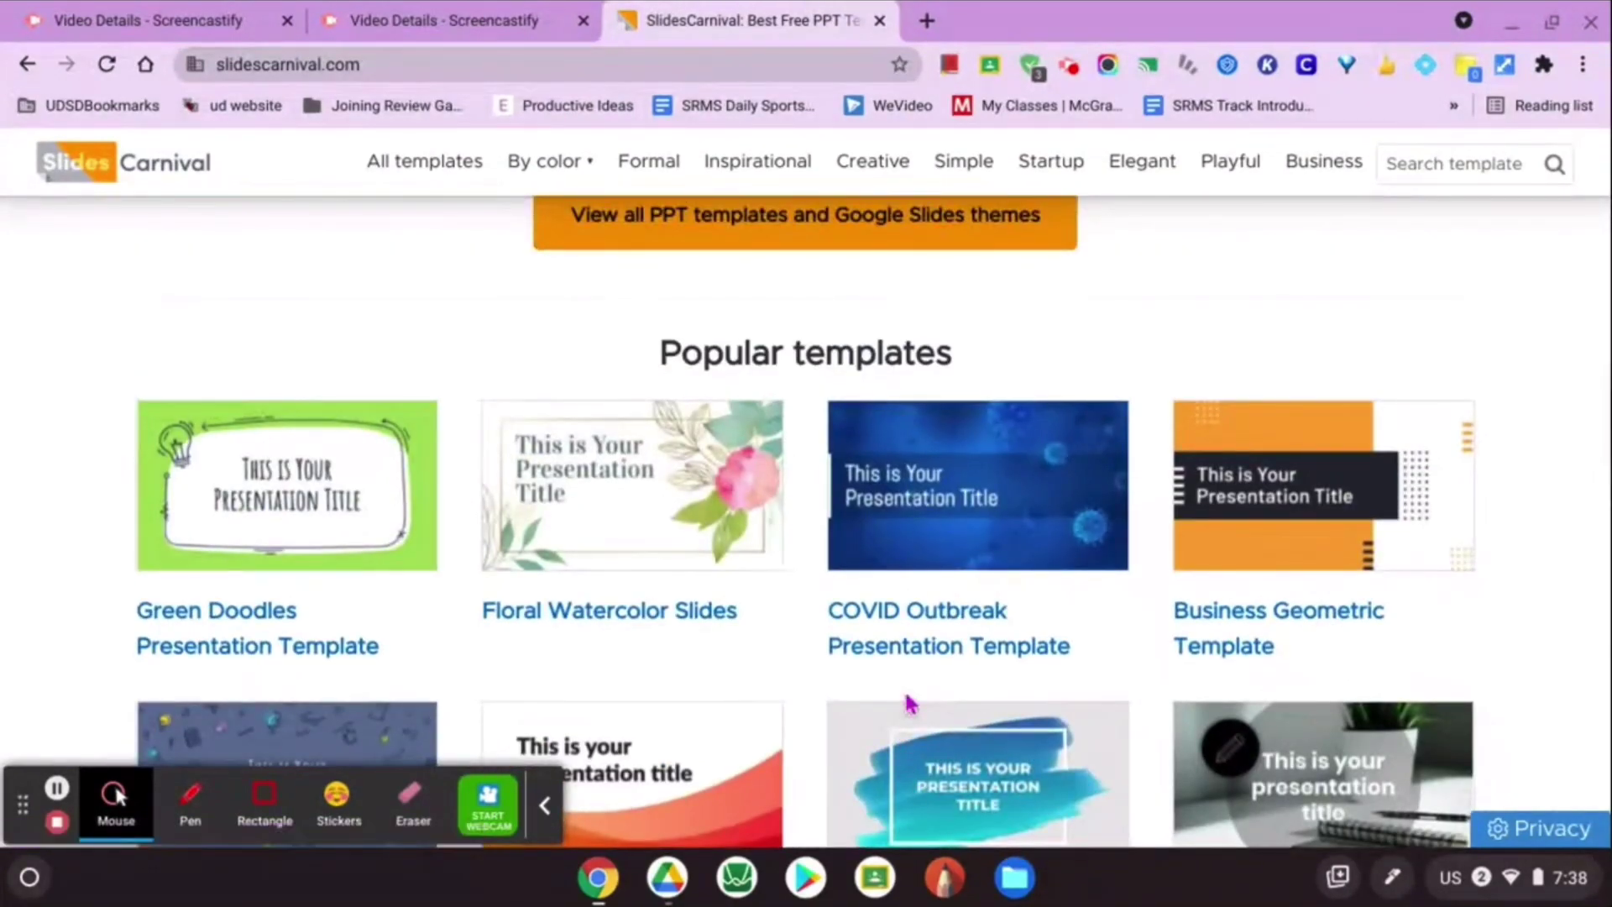
{"action": "scroll", "coordinate": [909, 704], "scroll_direction": "up", "scroll_amount": 2}
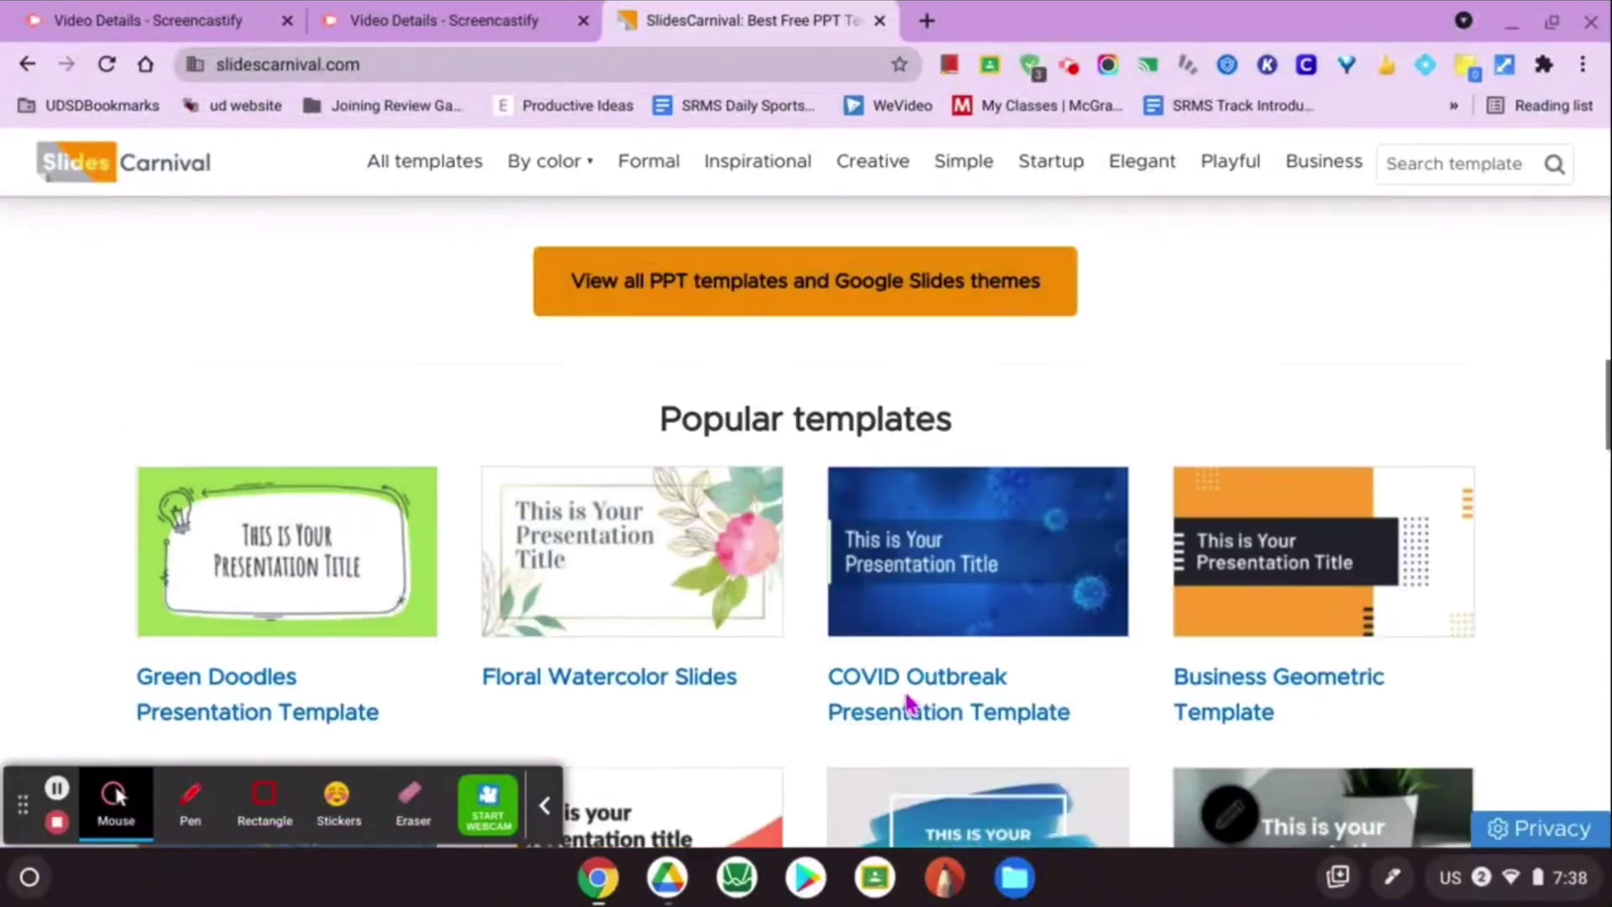
{"action": "scroll", "coordinate": [910, 704], "scroll_direction": "up", "scroll_amount": 3}
{"action": "scroll", "coordinate": [909, 704], "scroll_direction": "down", "scroll_amount": 8}
{"action": "scroll", "coordinate": [910, 704], "scroll_direction": "down", "scroll_amount": 8}
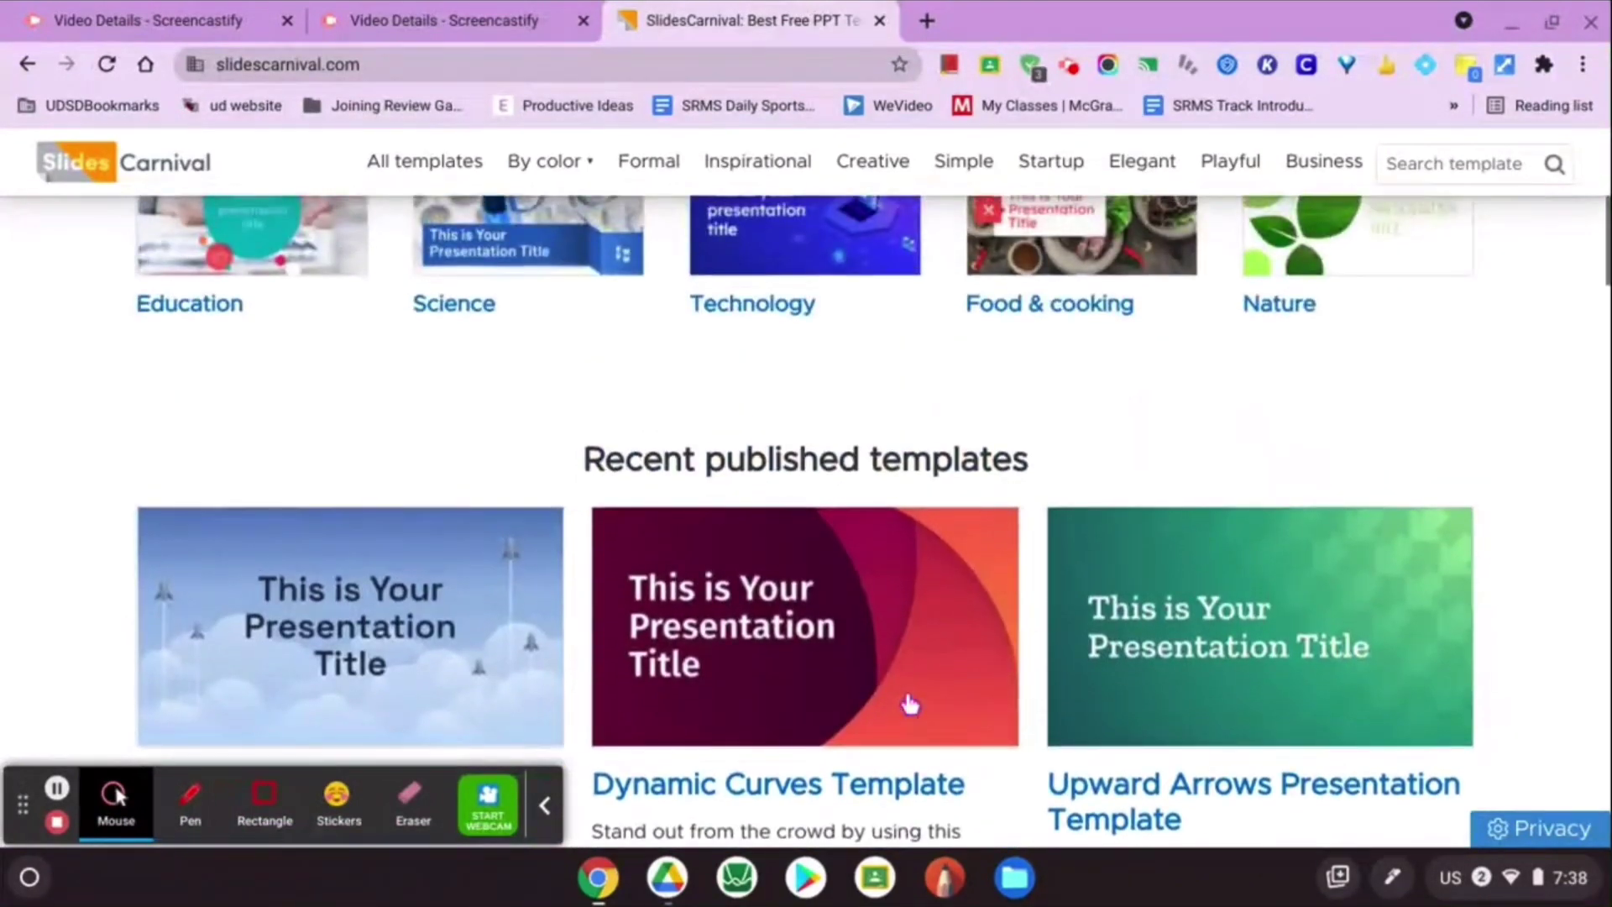
{"action": "scroll", "coordinate": [909, 704], "scroll_direction": "up", "scroll_amount": 8}
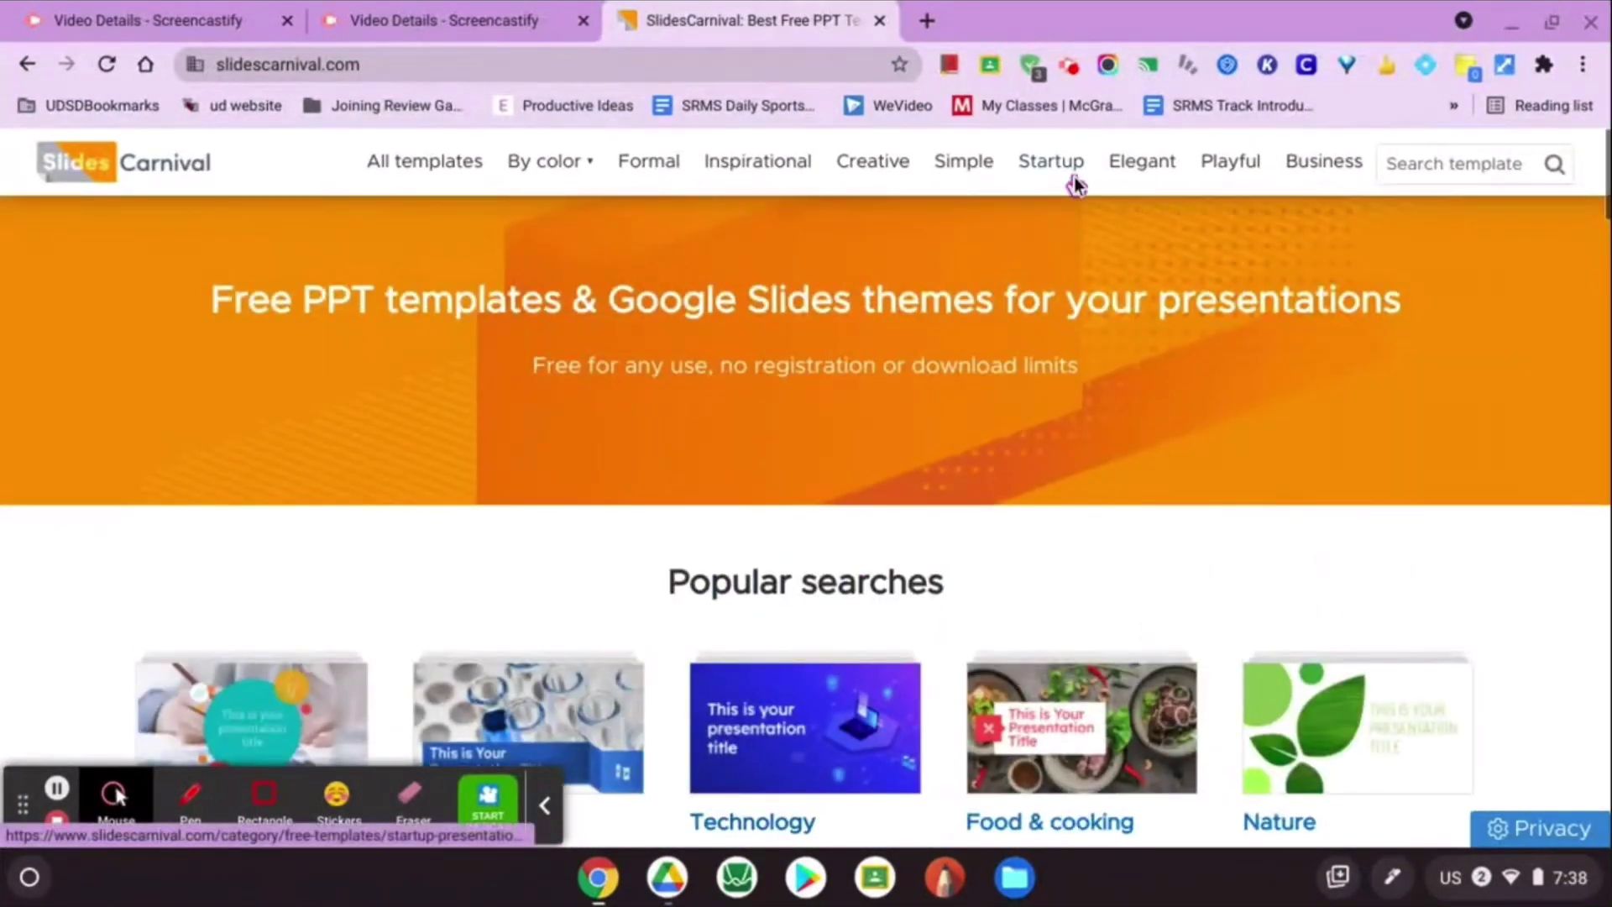
{"action": "left_click", "coordinate": [927, 20]}
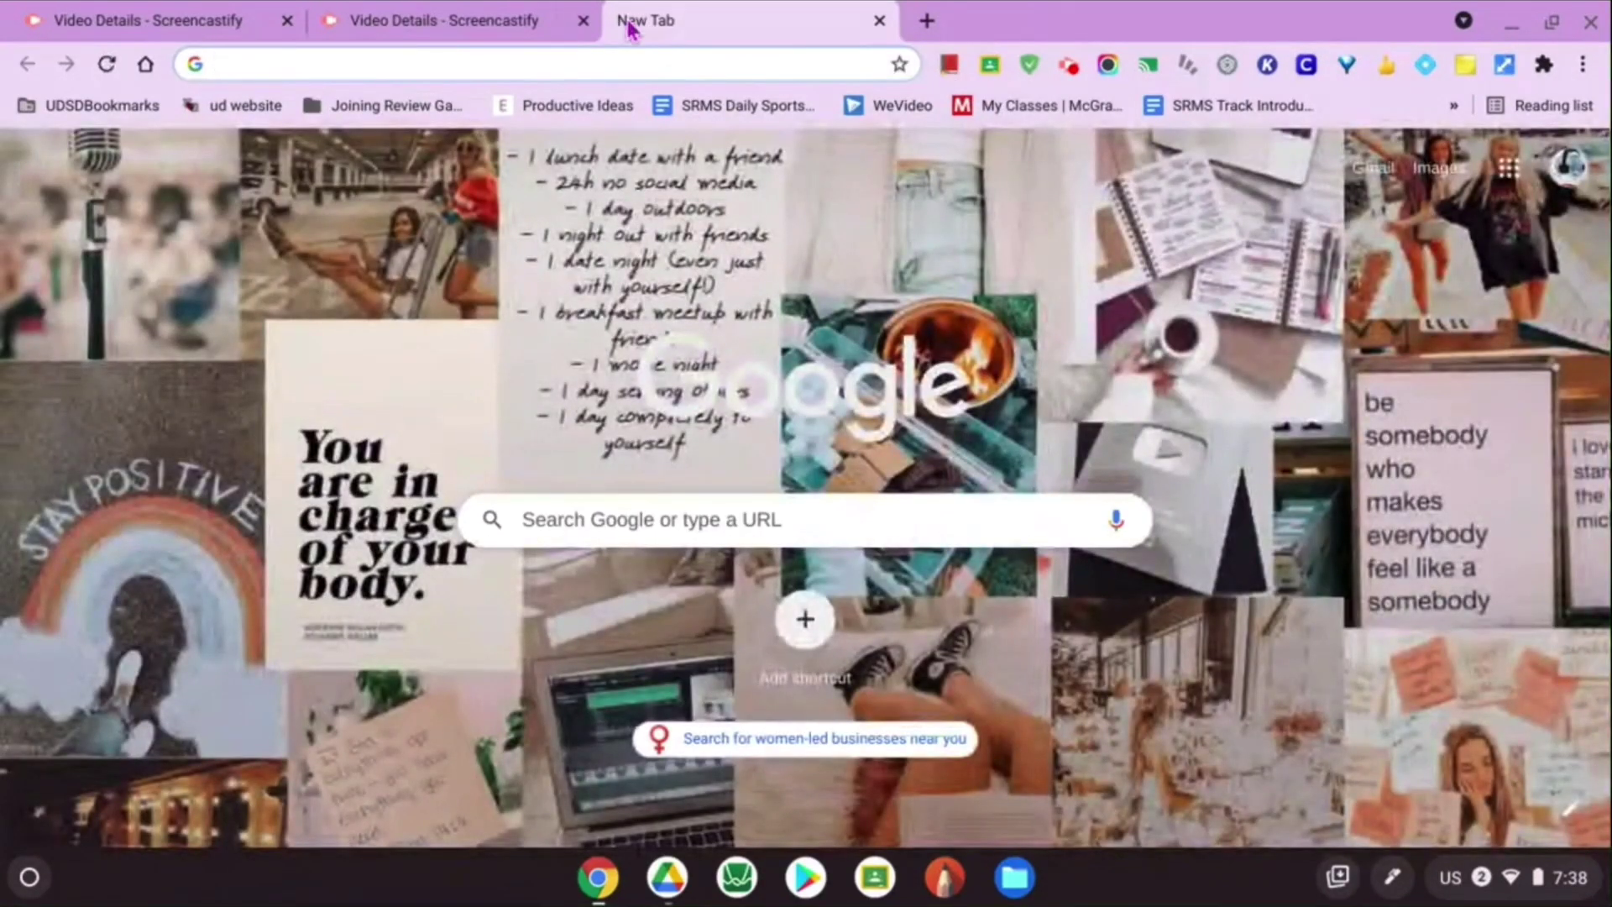
{"action": "type", "text": "keyboard shorrtcuts"}
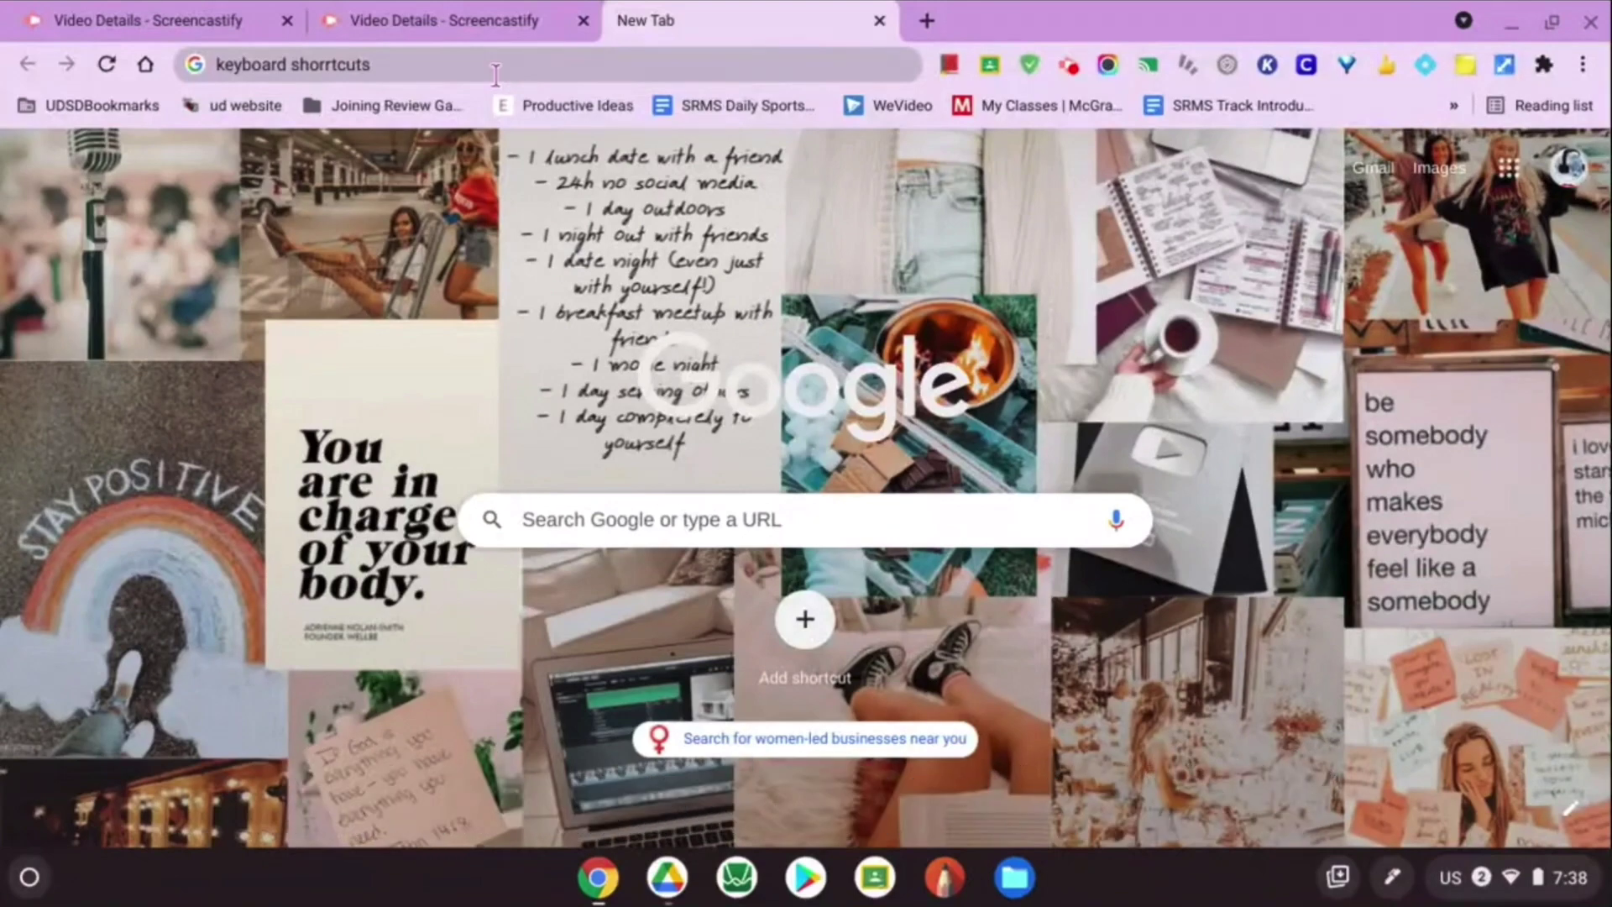
- Dock the browser window to the right half and the OneTab window to the left half
{"action": "key", "text": "alt+bracketright"}
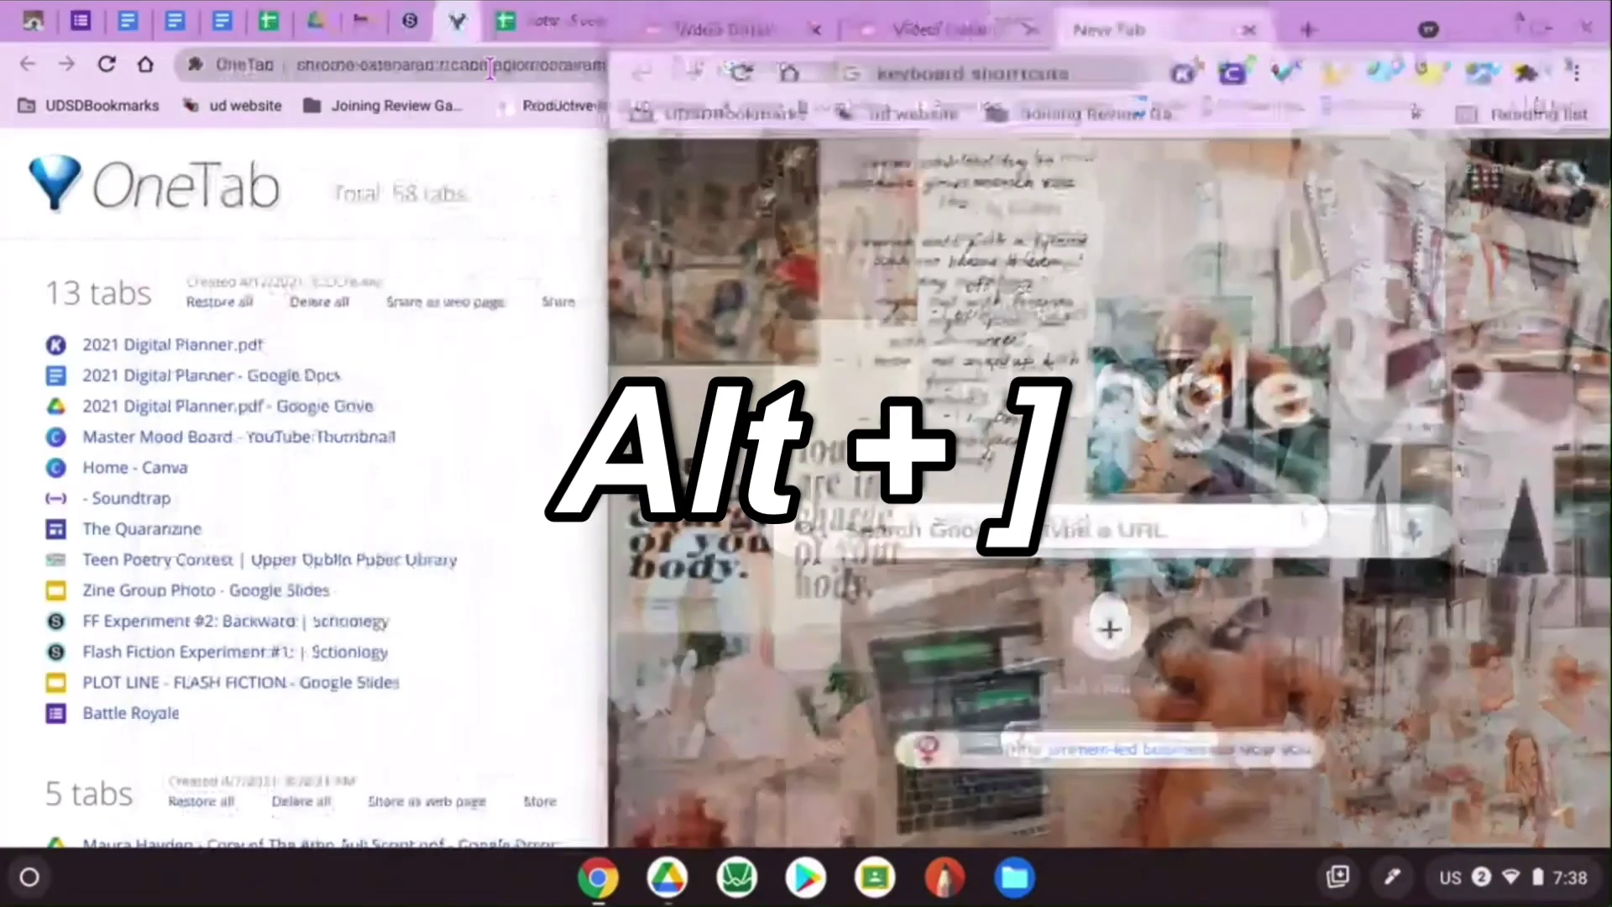
{"action": "left_click", "coordinate": [665, 292]}
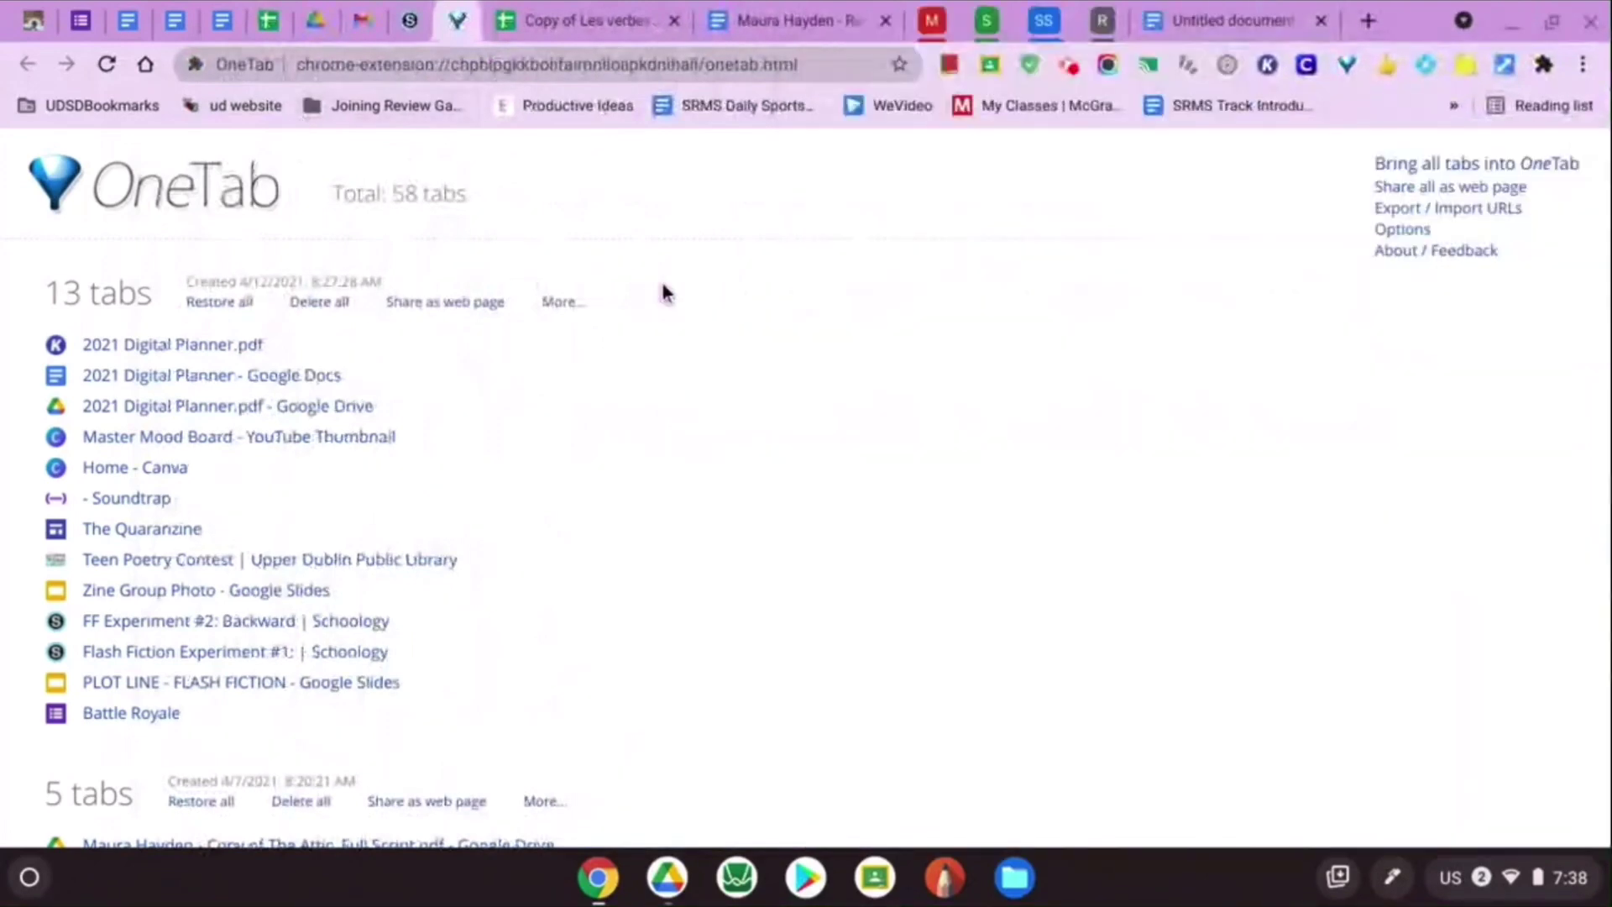
{"action": "key", "text": "alt+bracketleft"}
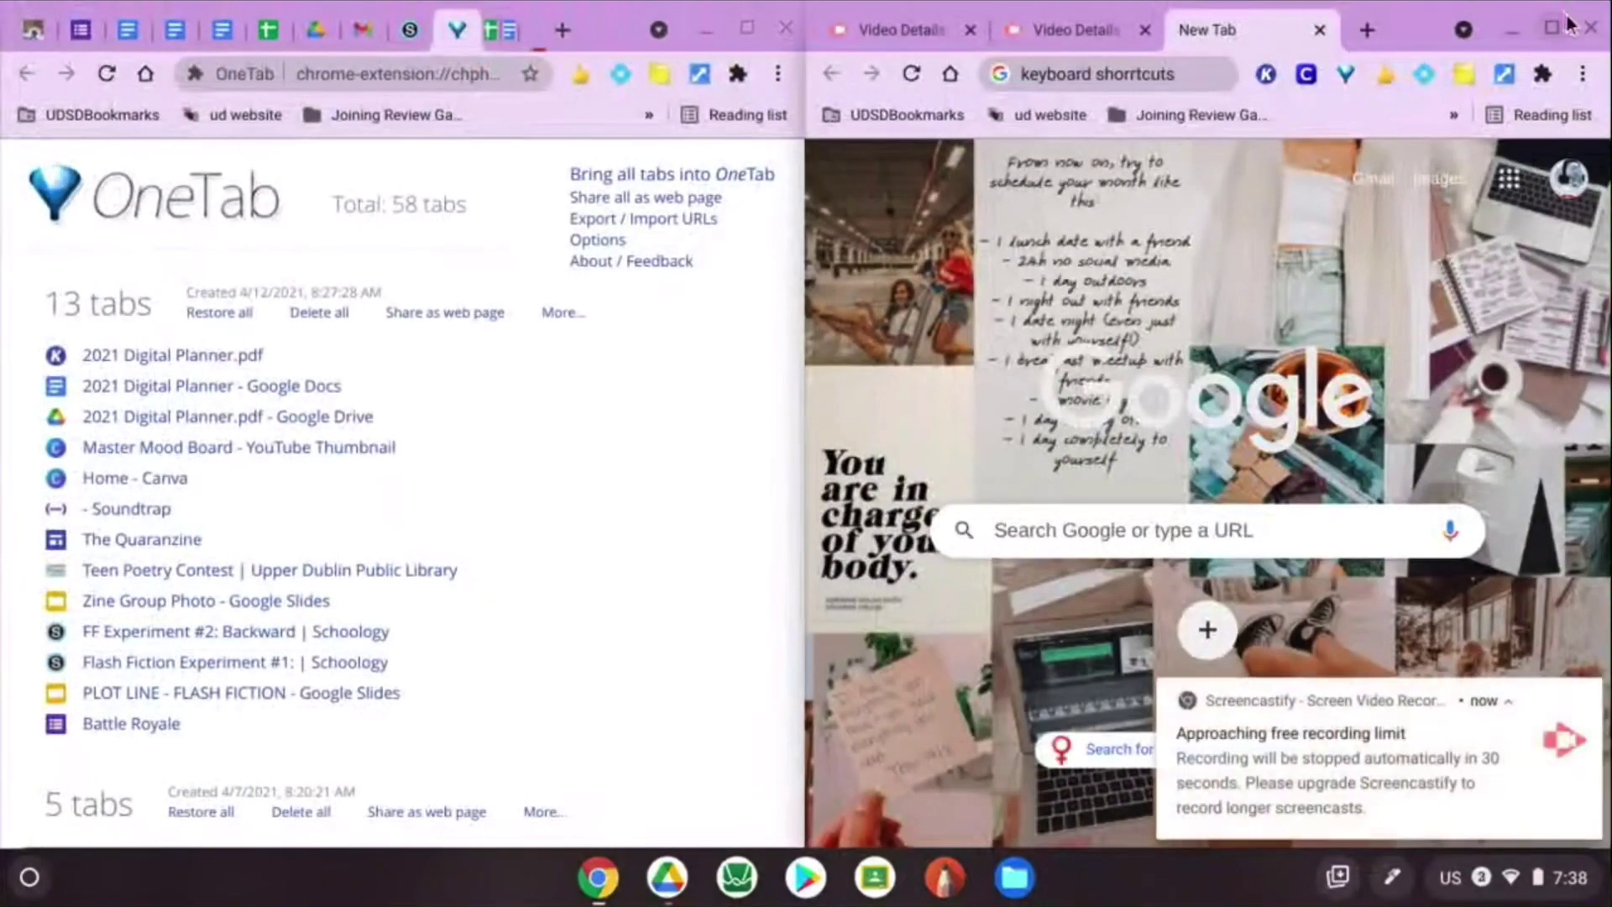
- Maximize the new tab window to full screen, then open and close the quick settings panel
{"action": "key", "text": "alt+equal"}
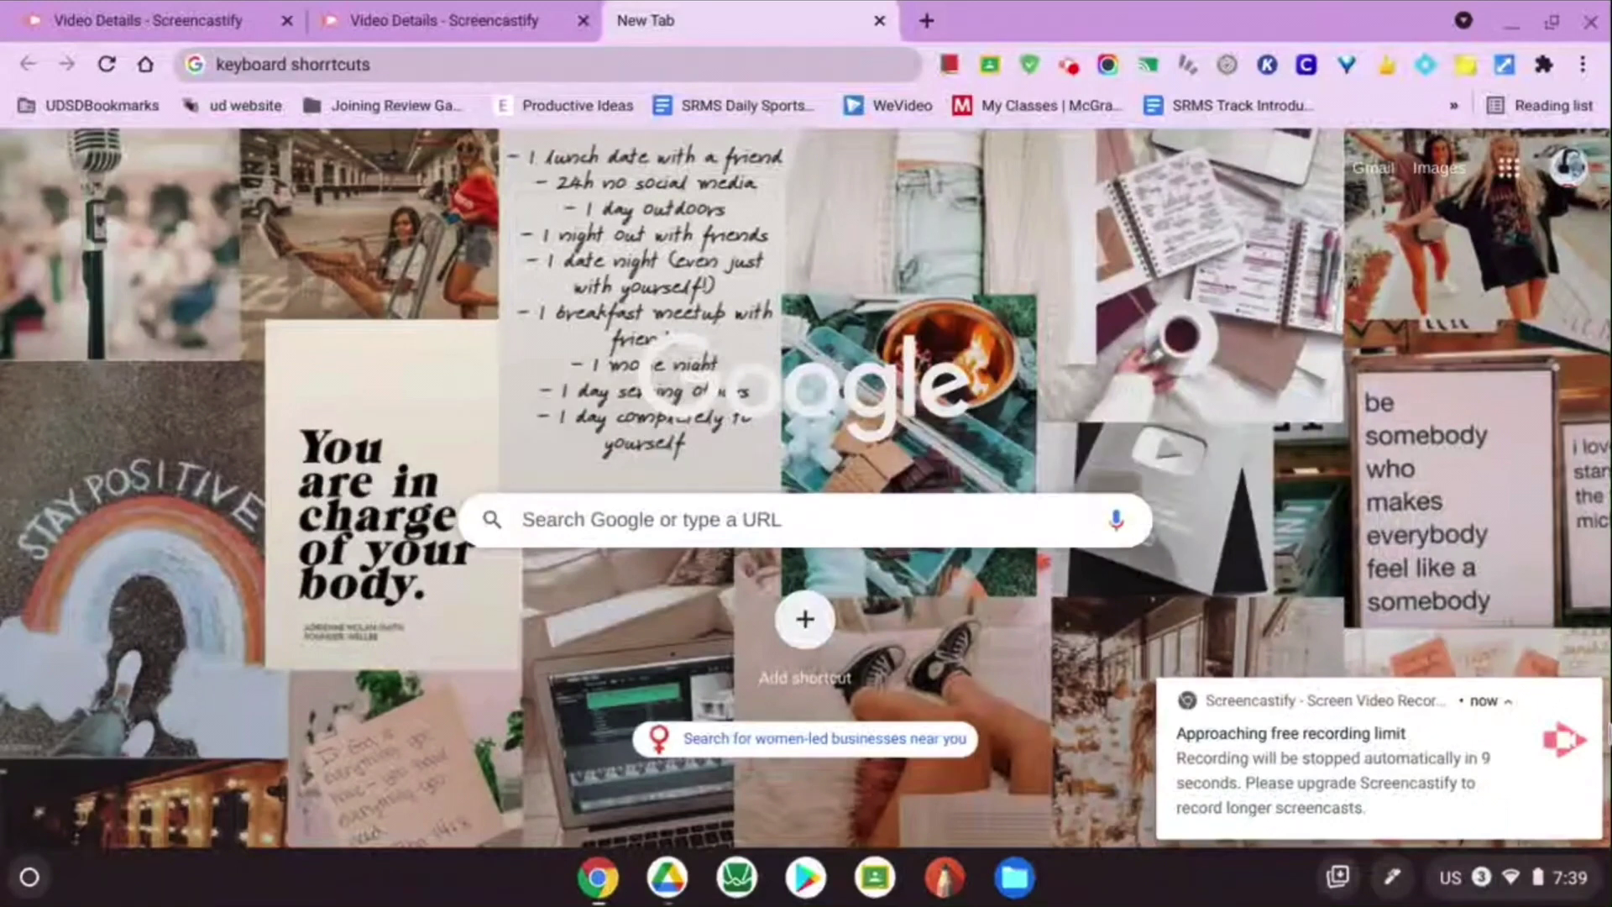
{"action": "left_click", "coordinate": [1477, 882]}
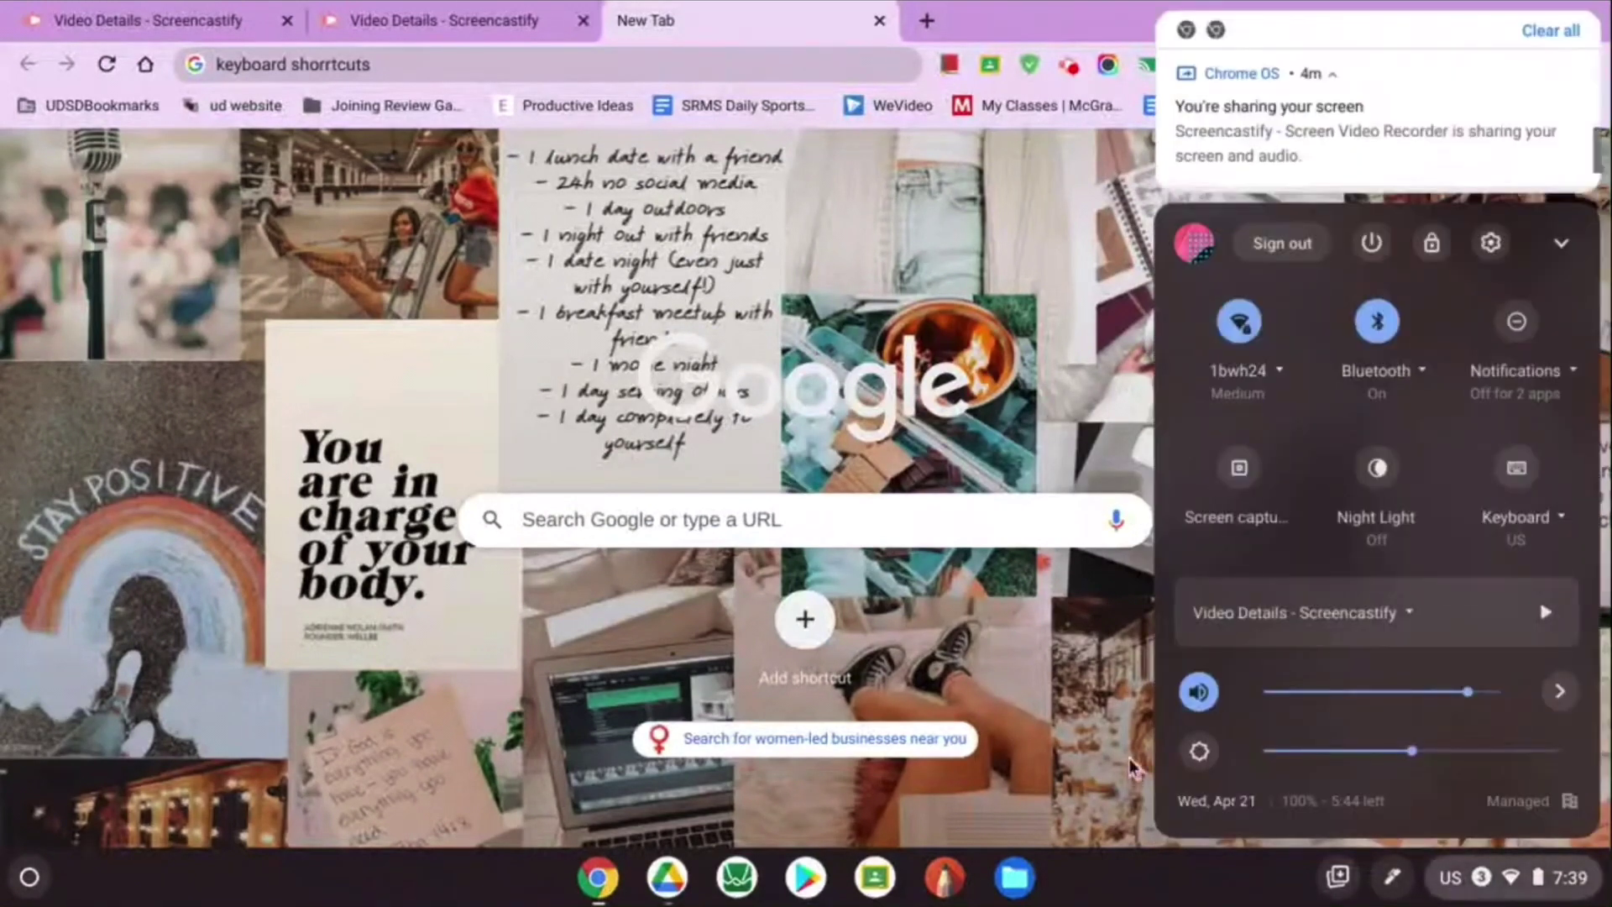
{"action": "left_click", "coordinate": [1109, 361]}
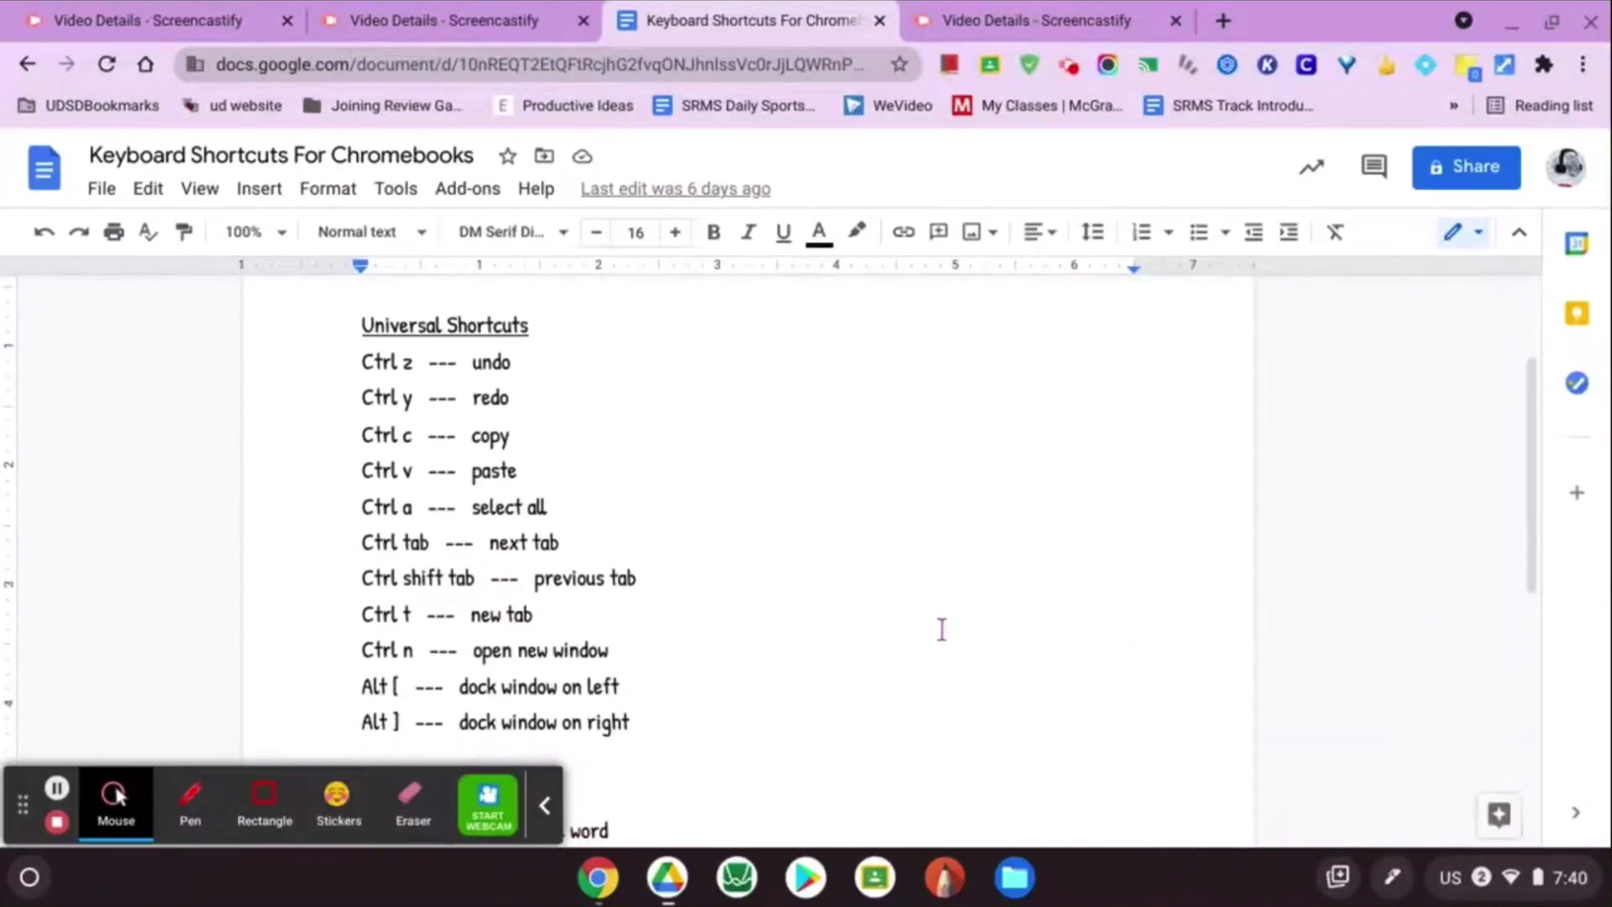
{"action": "left_click", "coordinate": [544, 803]}
{"action": "scroll", "coordinate": [587, 718], "scroll_direction": "up", "scroll_amount": 2}
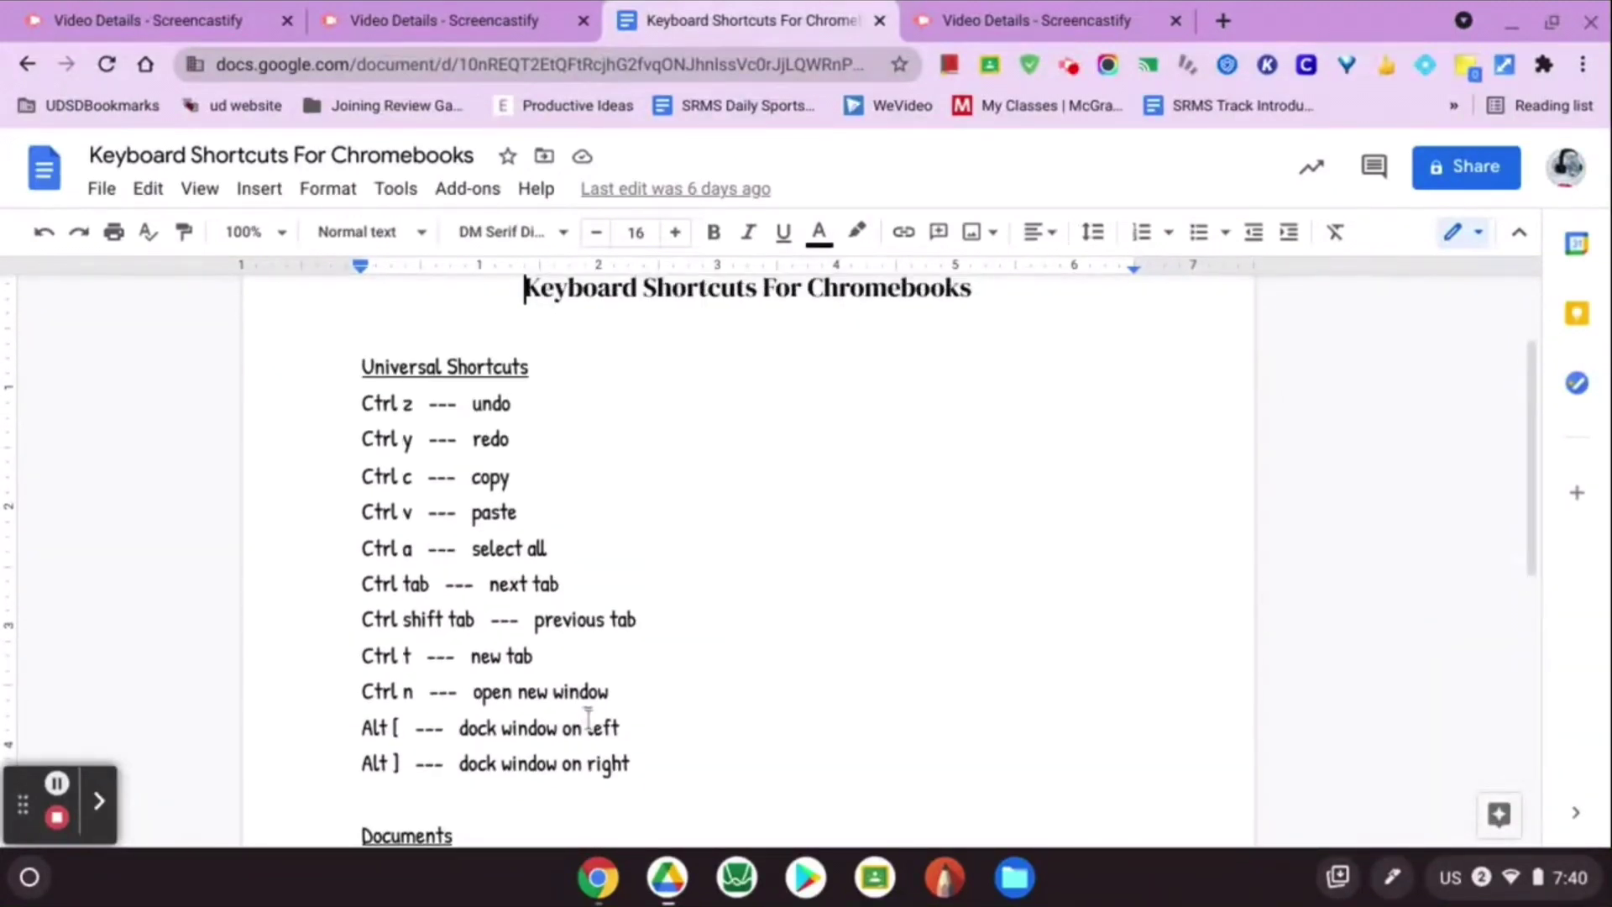
{"action": "scroll", "coordinate": [587, 717], "scroll_direction": "down", "scroll_amount": 1}
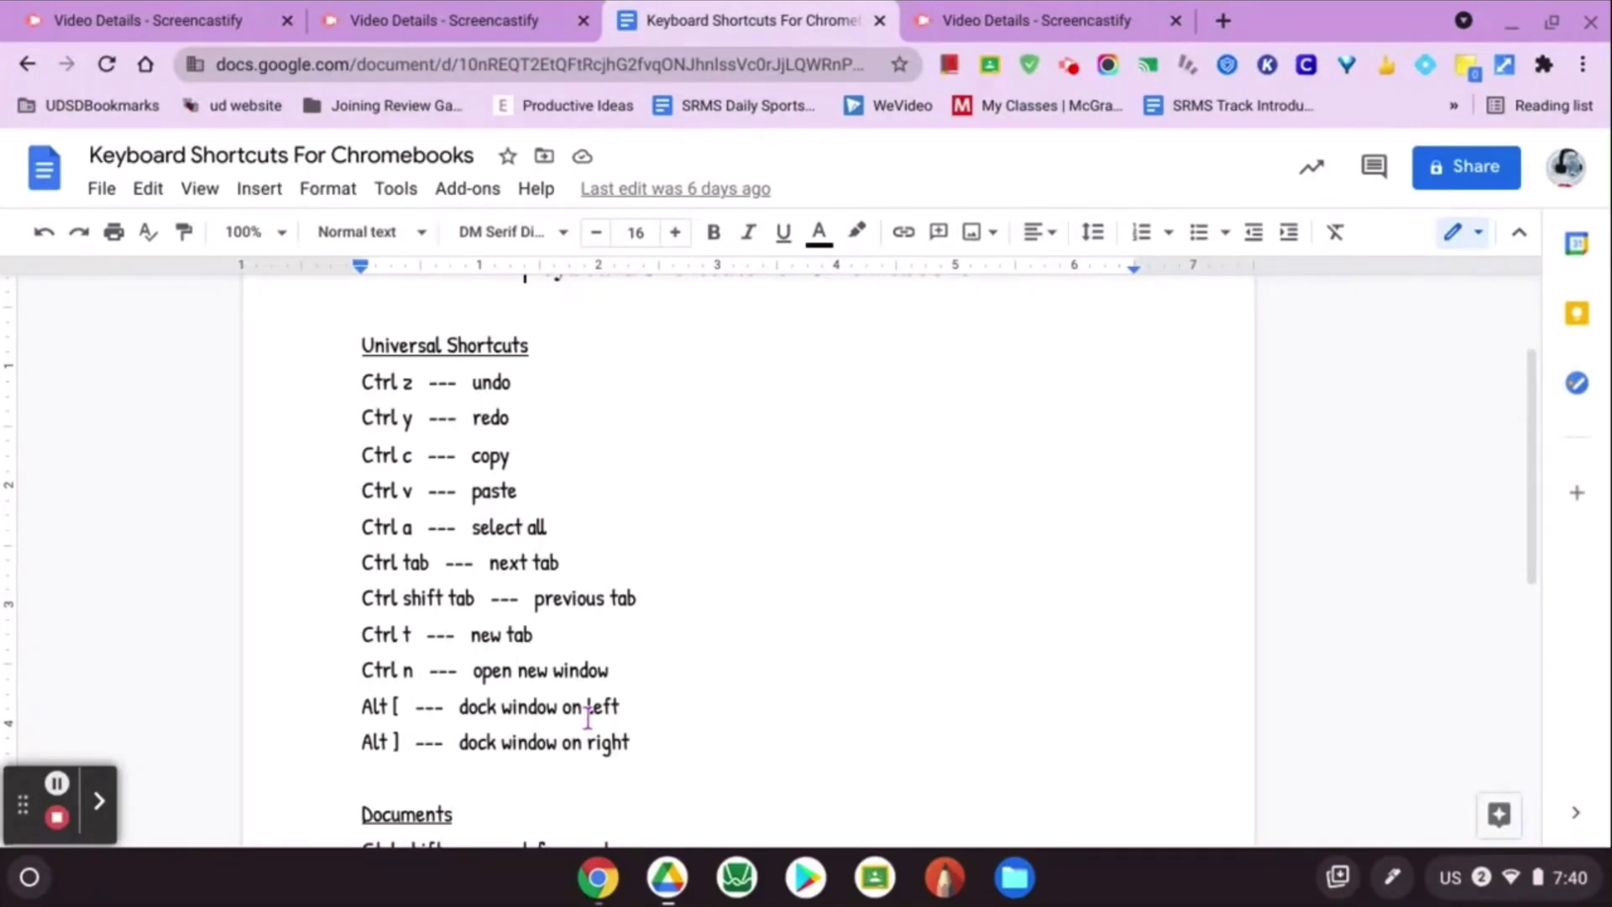
{"action": "scroll", "coordinate": [587, 718], "scroll_direction": "down", "scroll_amount": 2}
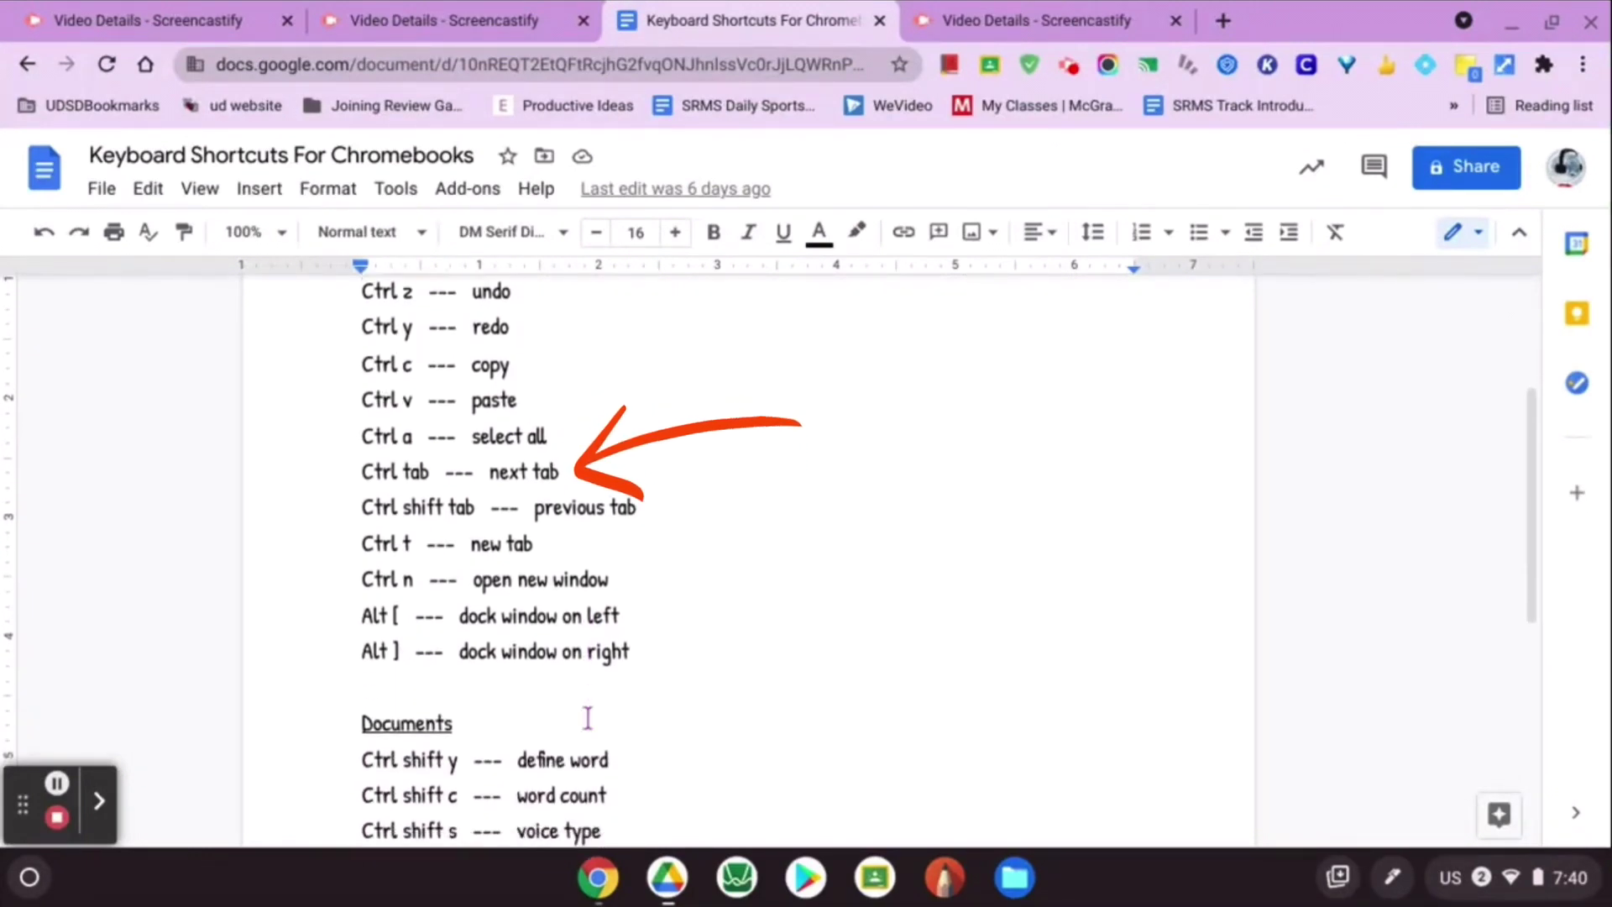
{"action": "scroll", "coordinate": [587, 719], "scroll_direction": "down", "scroll_amount": 1}
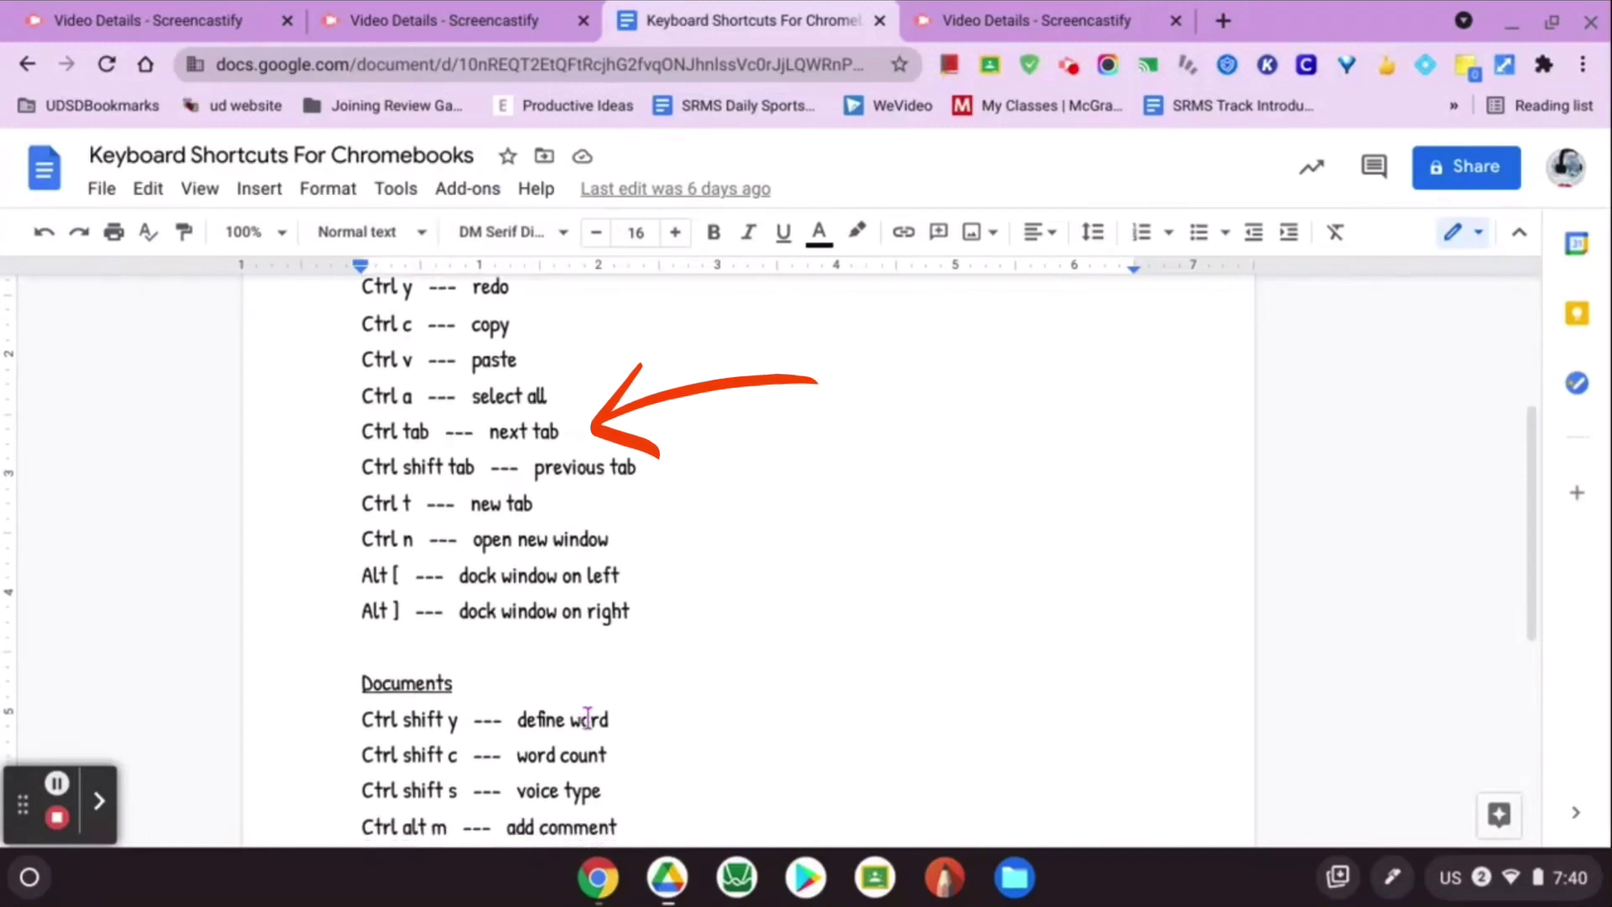
{"action": "scroll", "coordinate": [587, 717], "scroll_direction": "down", "scroll_amount": 1}
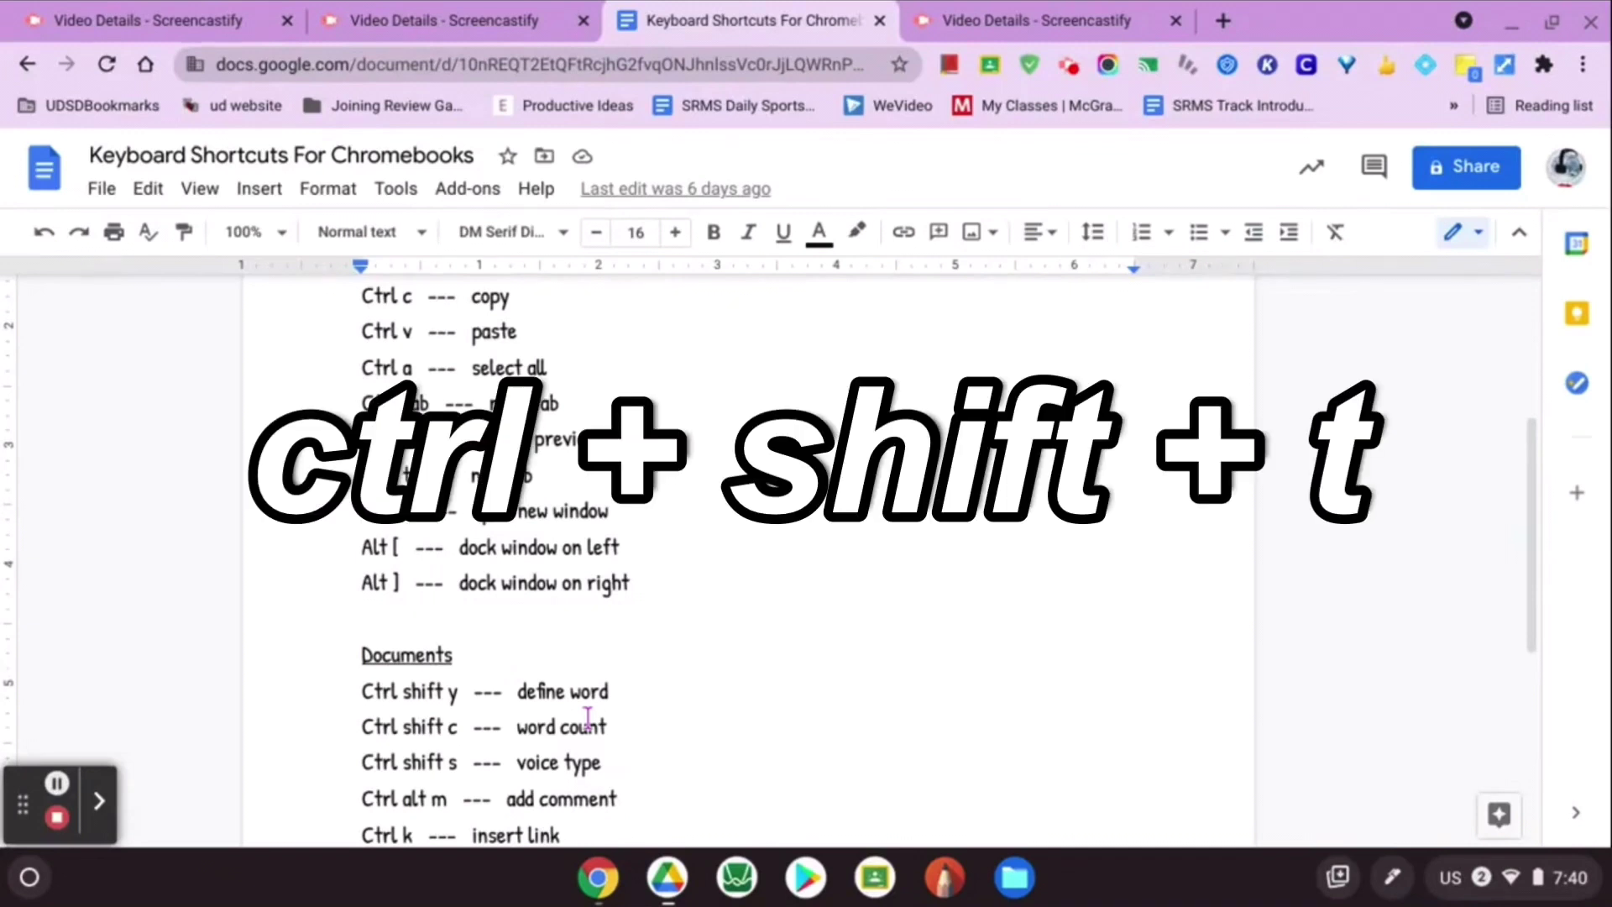
{"action": "scroll", "coordinate": [639, 626], "scroll_direction": "down", "scroll_amount": 3}
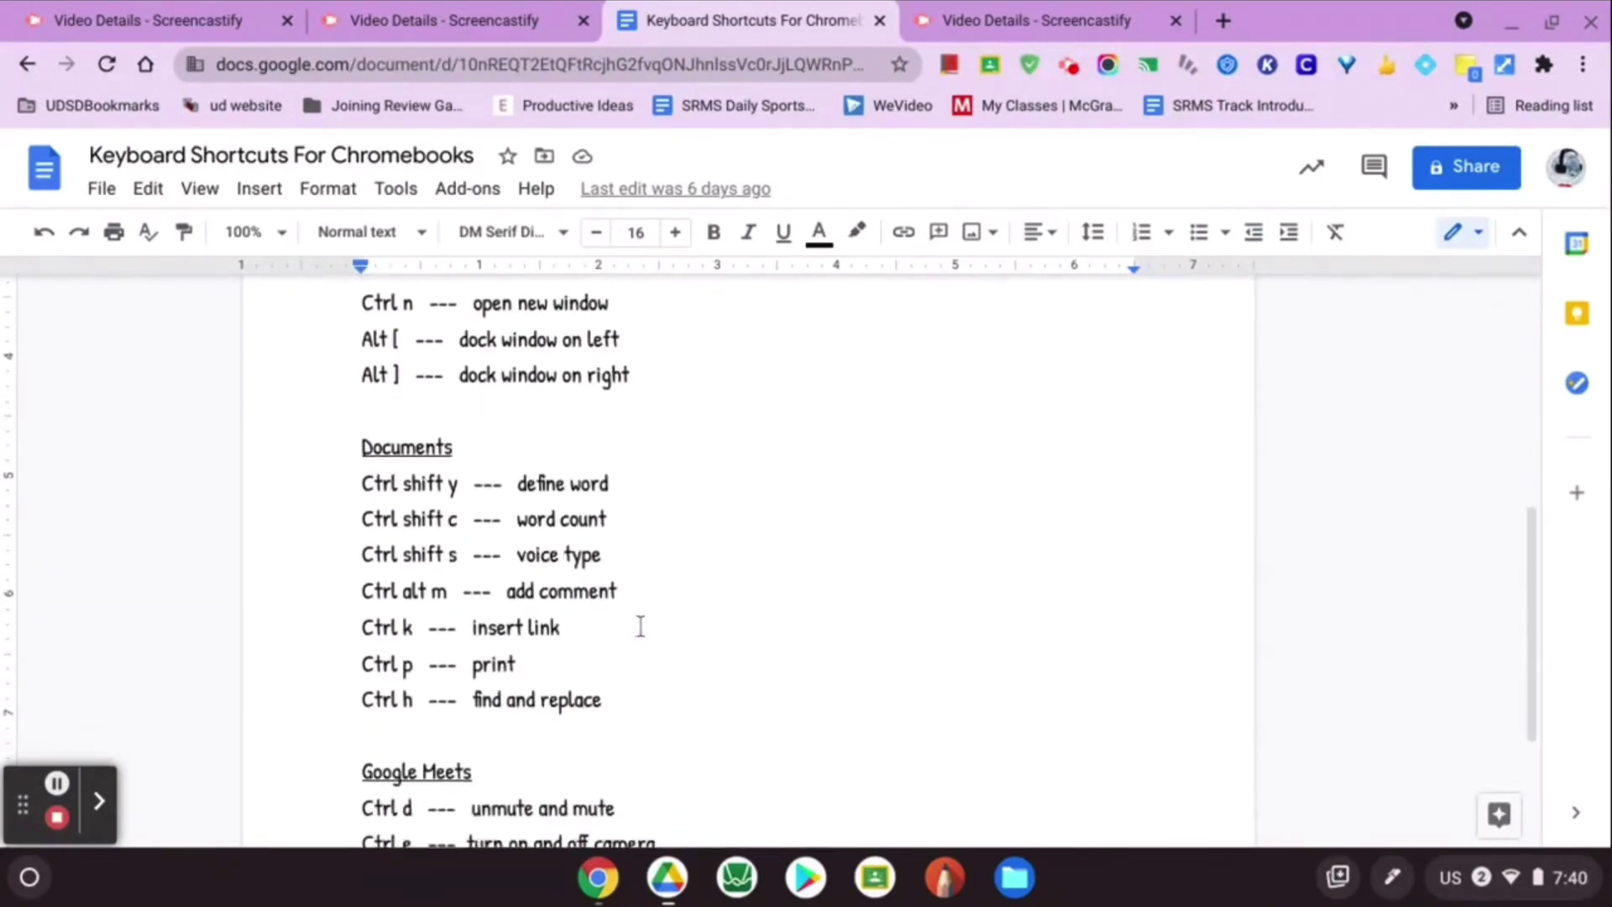
{"action": "scroll", "coordinate": [640, 626], "scroll_direction": "down", "scroll_amount": 1}
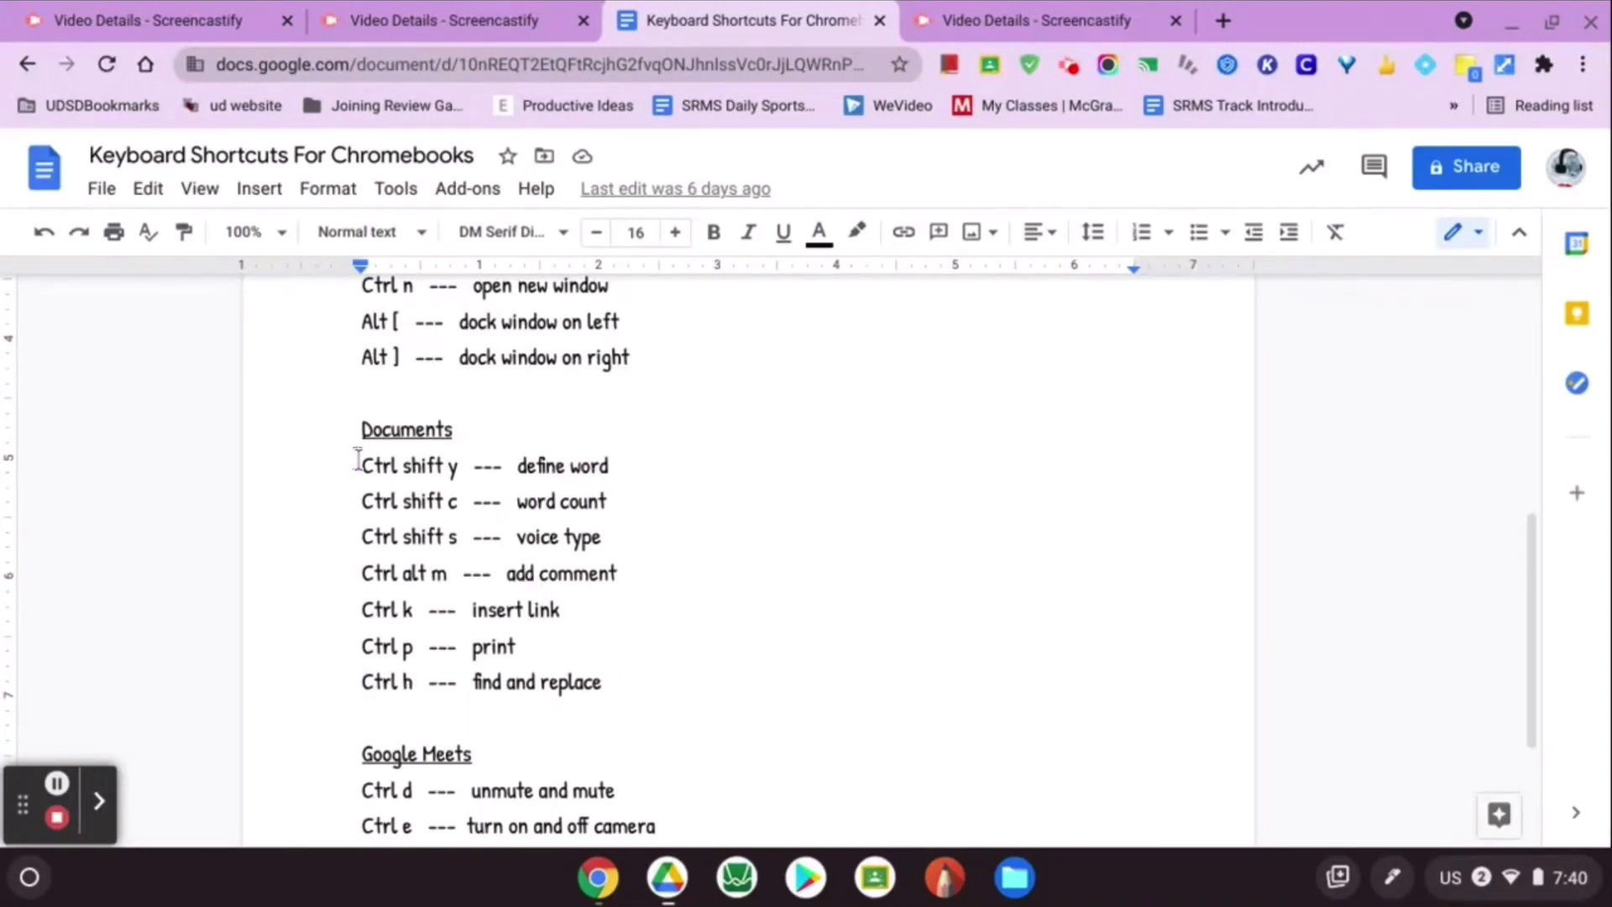
{"action": "scroll", "coordinate": [359, 464], "scroll_direction": "down", "scroll_amount": 4}
{"action": "scroll", "coordinate": [357, 478], "scroll_direction": "down", "scroll_amount": 2}
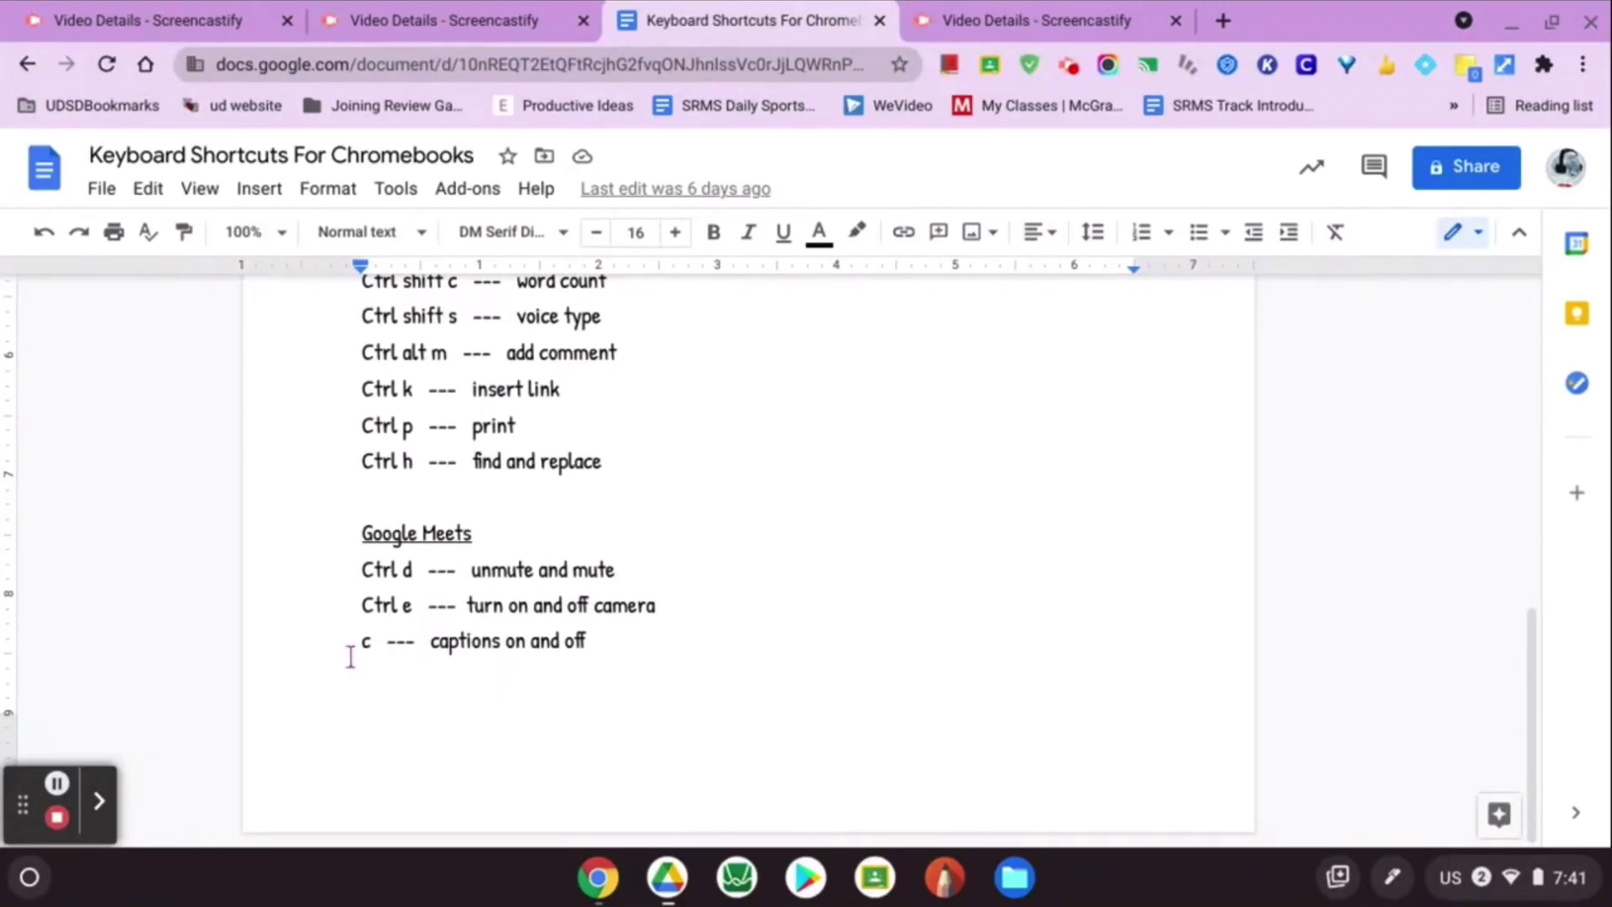
{"action": "scroll", "coordinate": [351, 656], "scroll_direction": "up", "scroll_amount": 8}
{"action": "scroll", "coordinate": [350, 656], "scroll_direction": "up", "scroll_amount": 8}
{"action": "scroll", "coordinate": [351, 656], "scroll_direction": "down", "scroll_amount": 2}
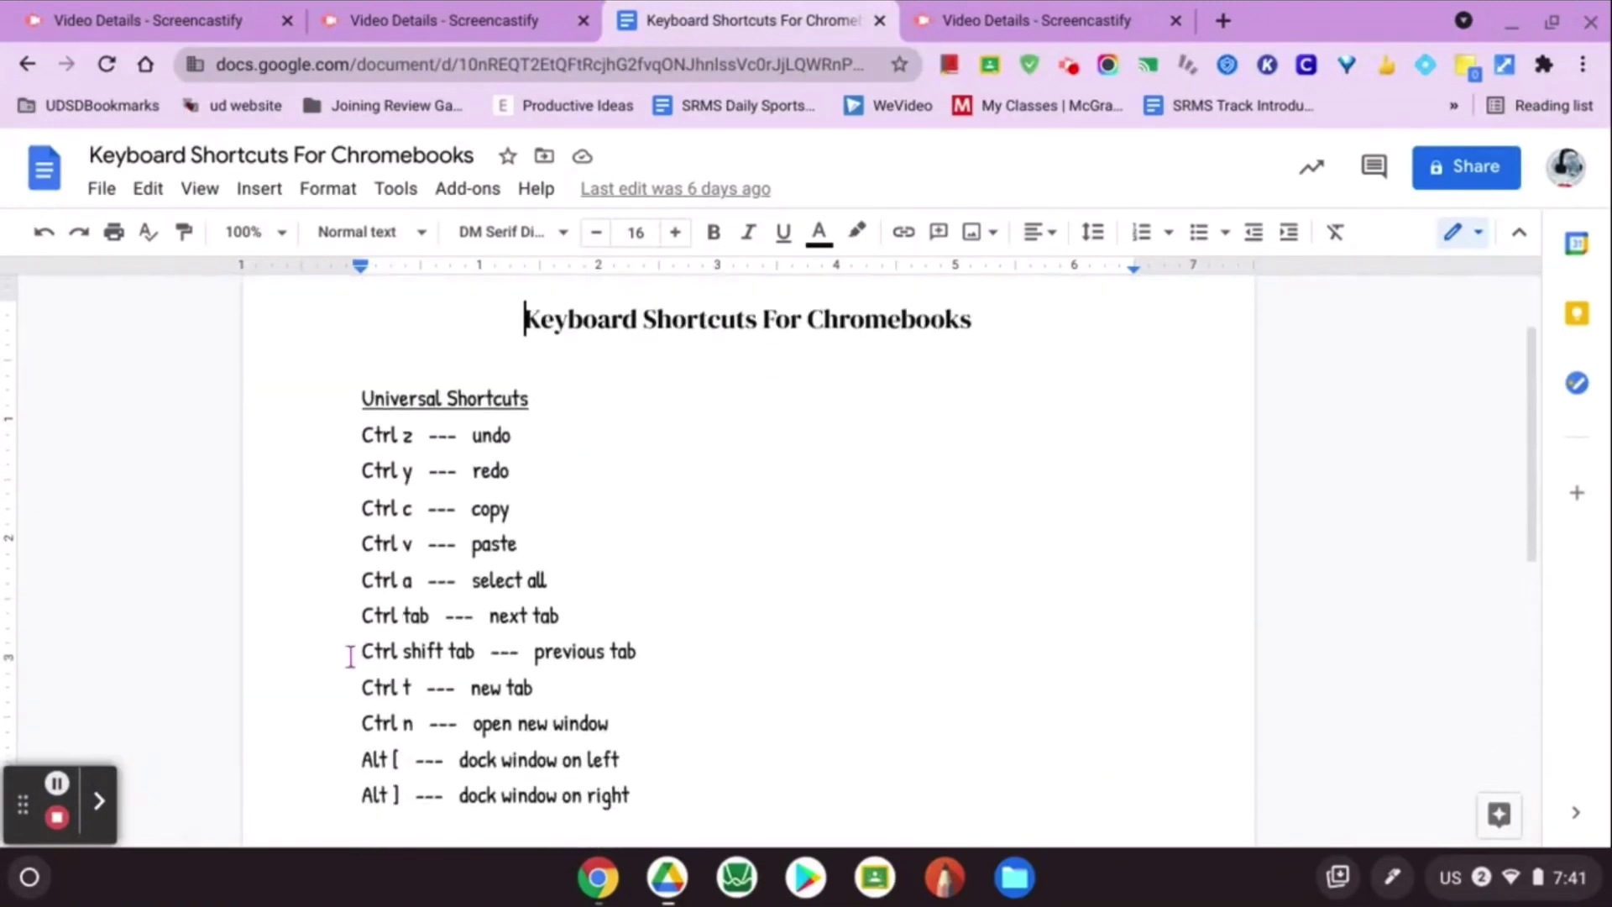